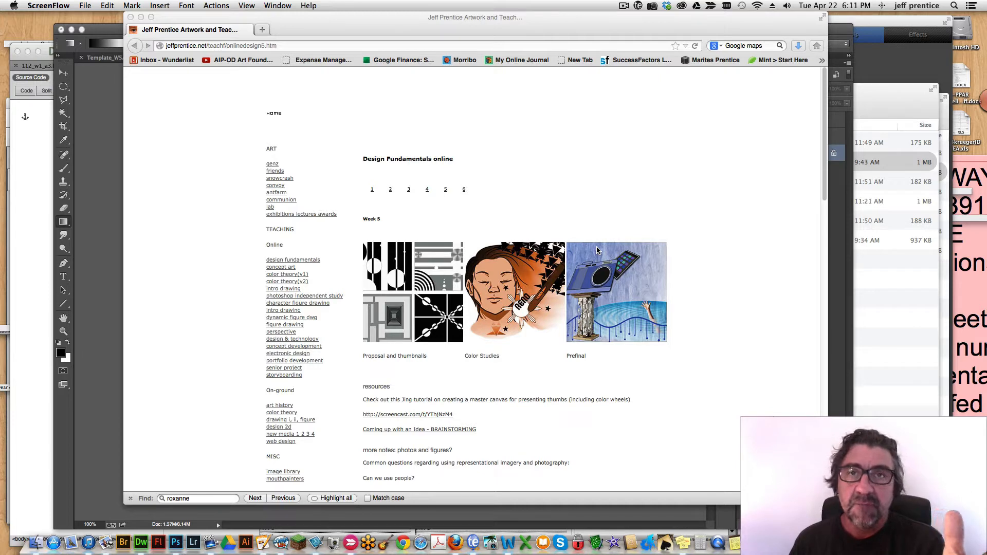
Open the Week 5 proposal and thumbnails page and view each of the three black-and-white student examples enlarged, closing each one after viewing.
click(500, 31)
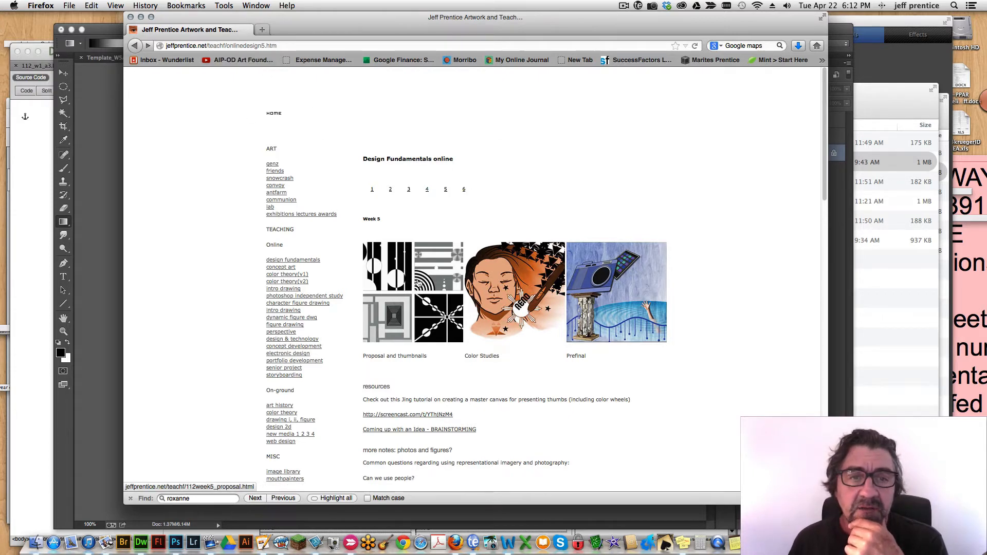
scroll(453, 222, down, 3)
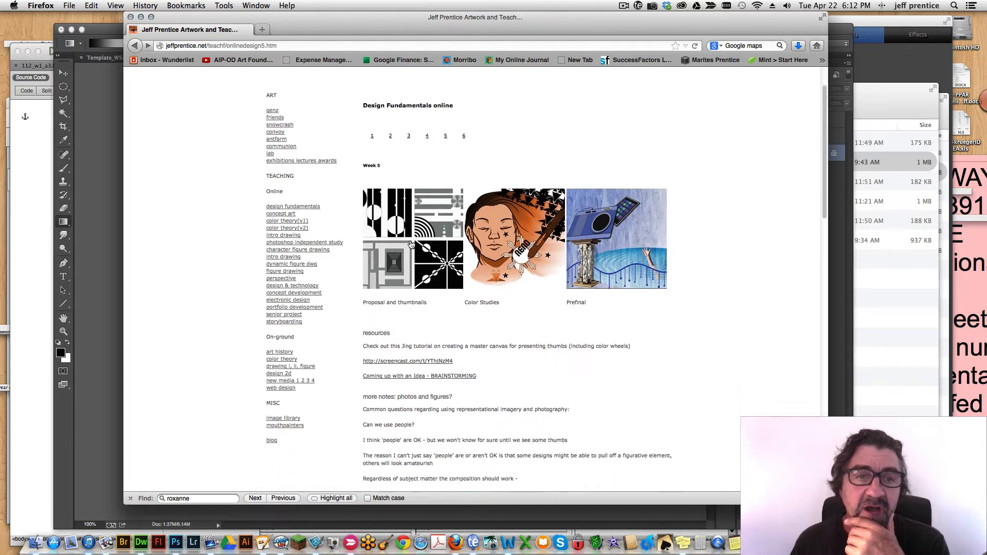
click(408, 249)
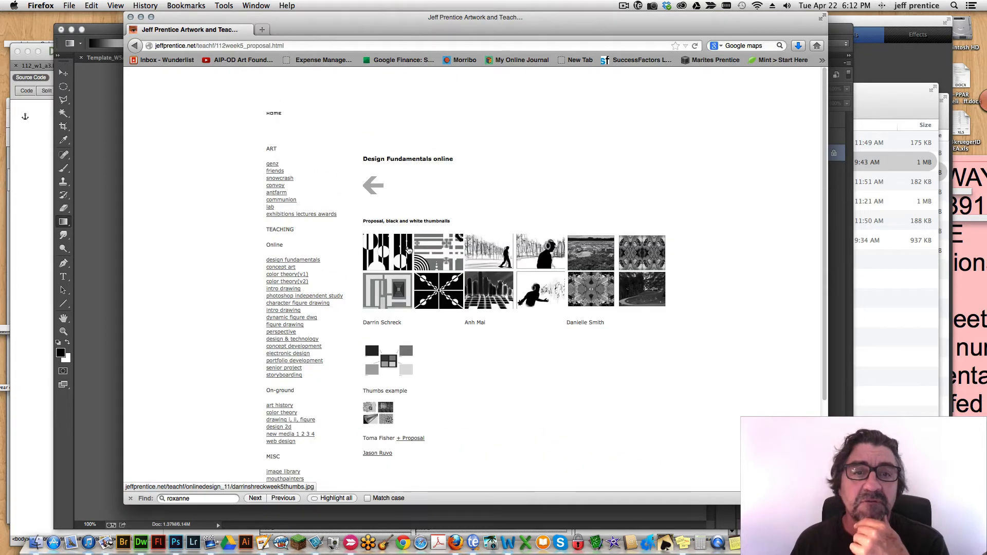
click(434, 263)
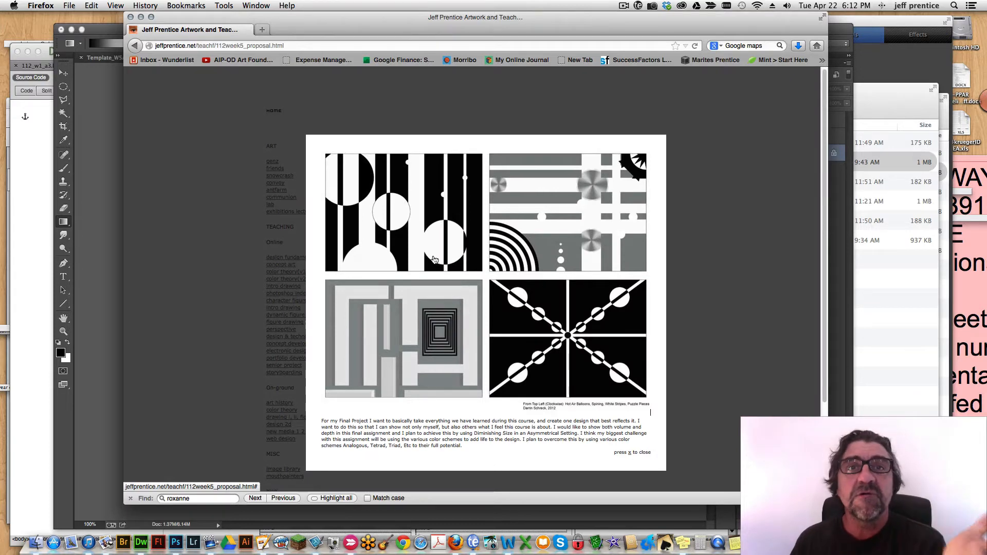
click(547, 238)
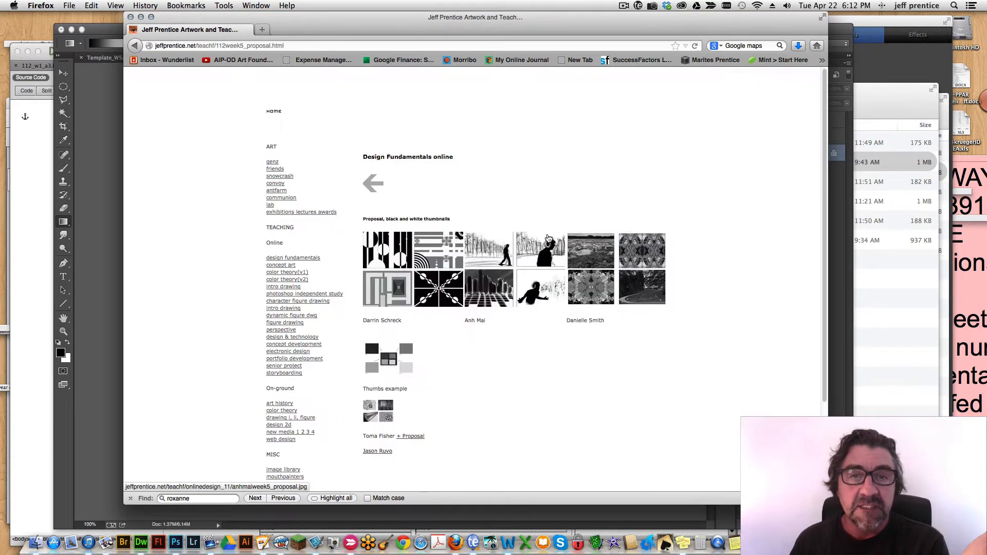
click(513, 256)
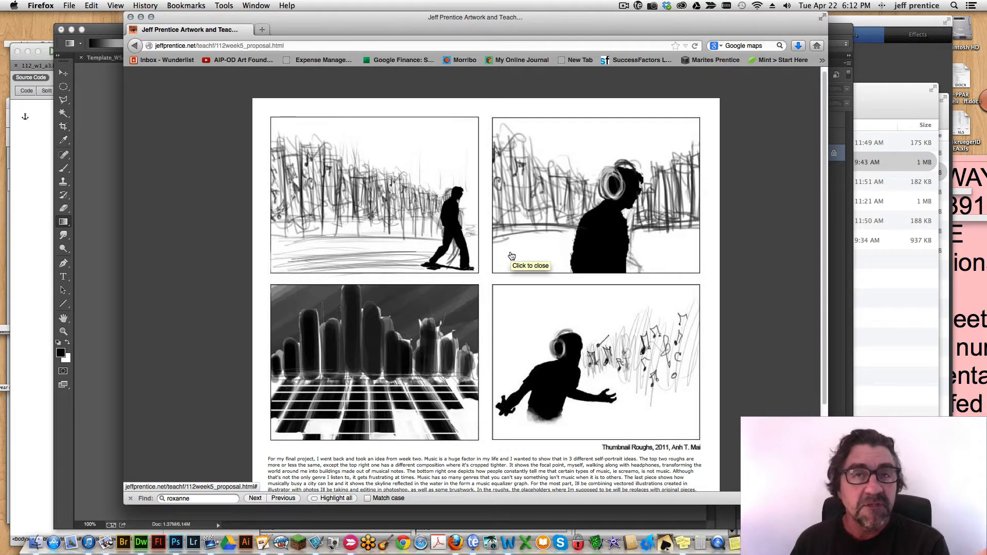
click(511, 255)
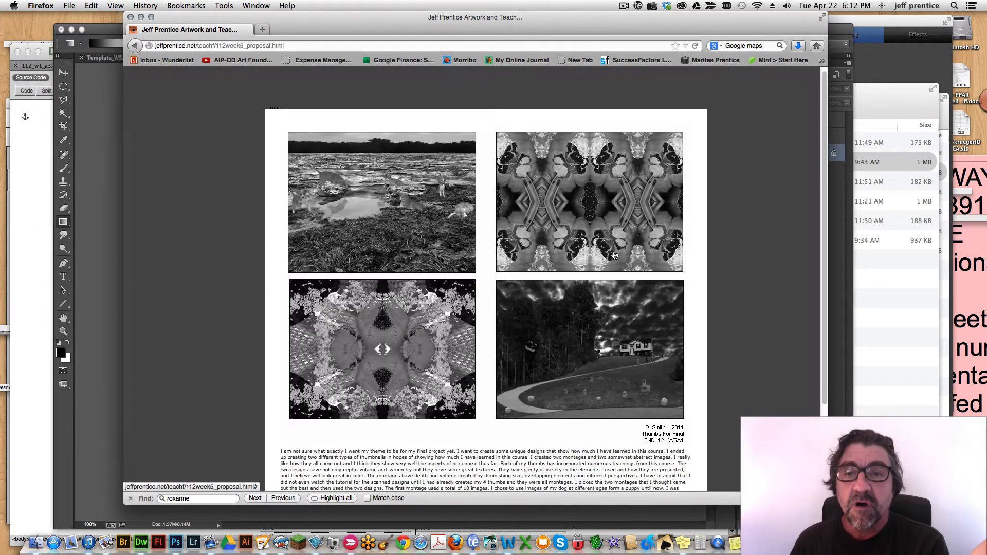
click(609, 255)
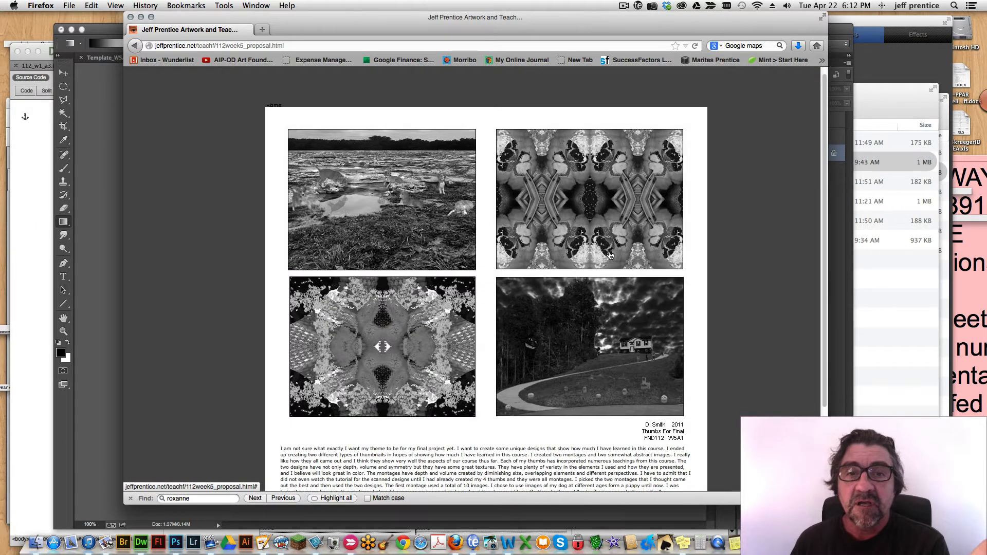
click(608, 256)
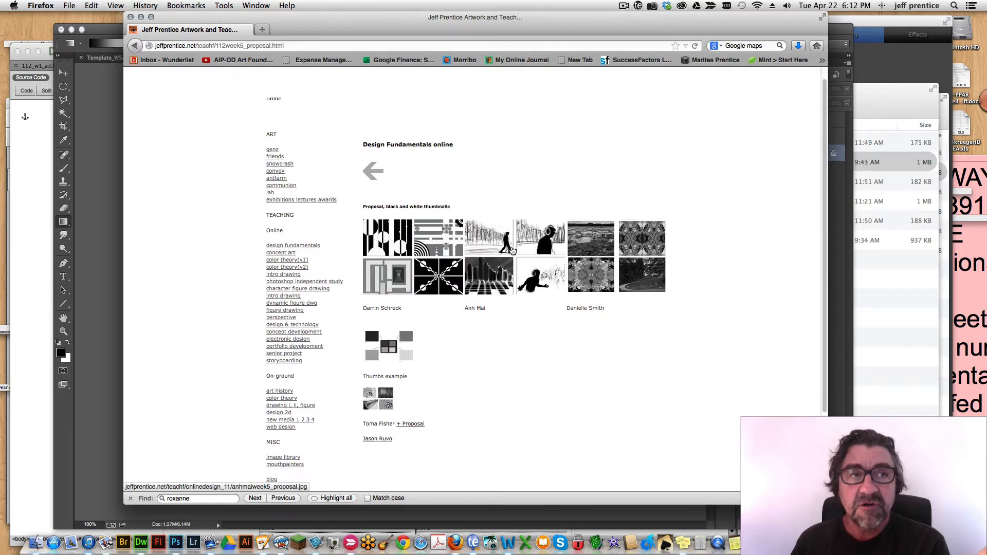
Review the enlarged example with the four geometric black-and-white thumbnails and its written proposal once more, and close it.
mouse_move(512, 250)
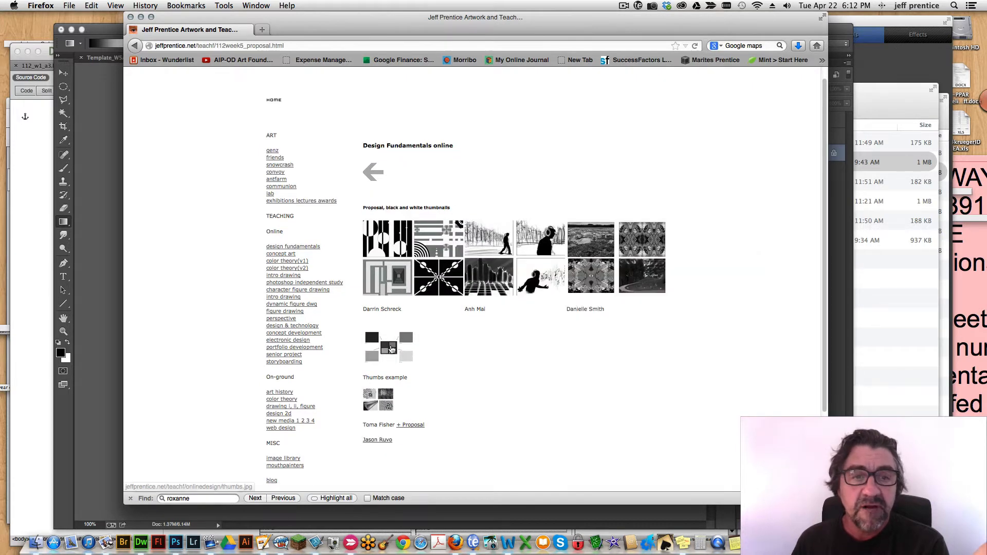
scroll(383, 402, down, 1)
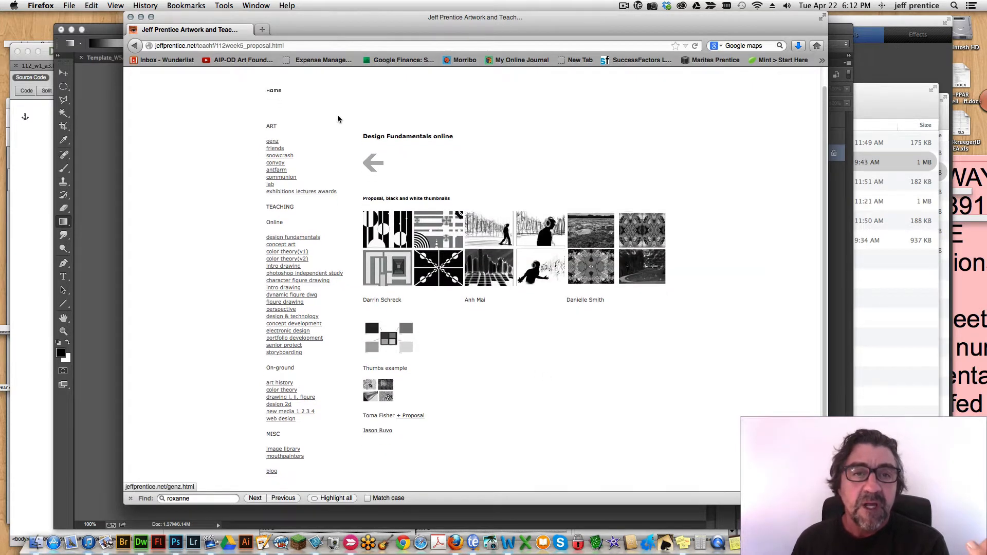
scroll(337, 119, down, 1)
click(418, 257)
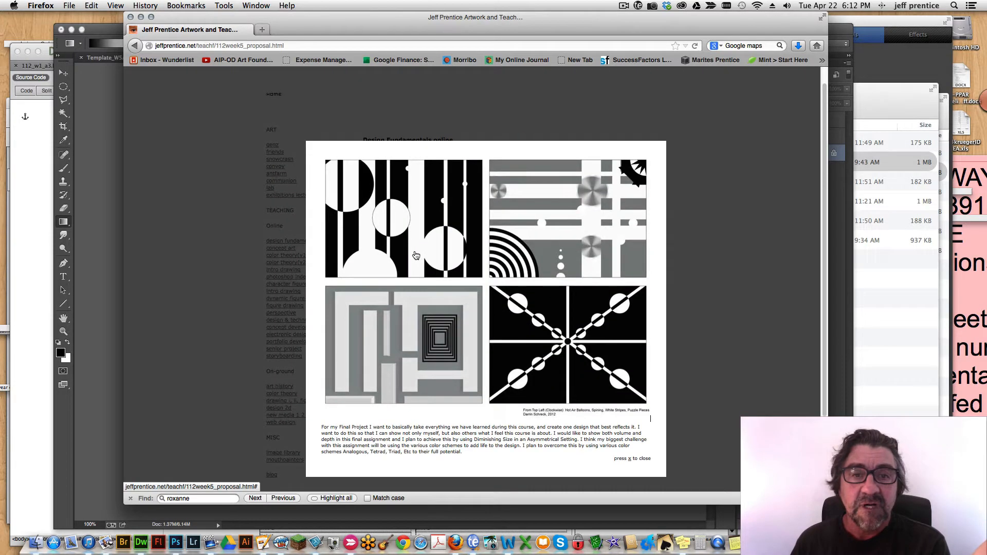
click(452, 123)
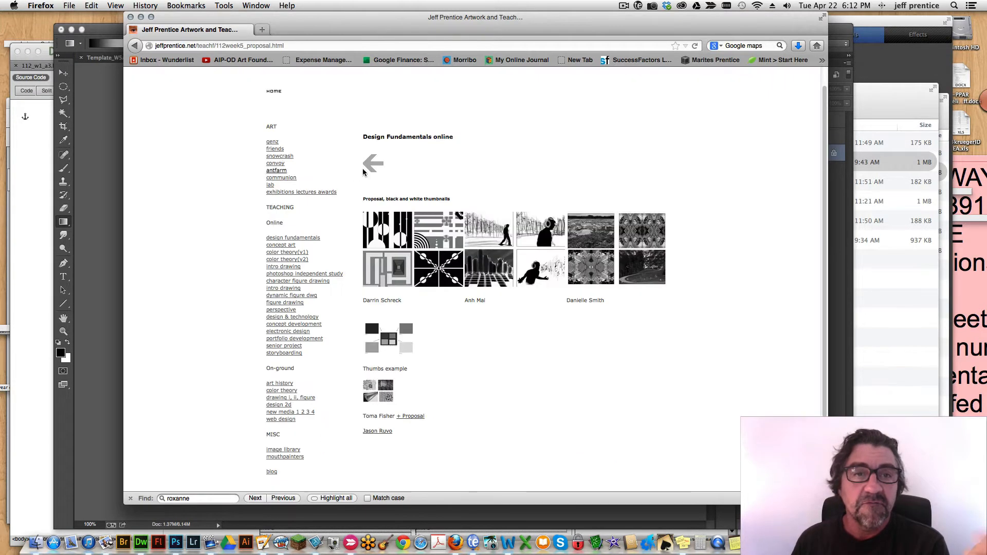
Return to the Week 5 page, open Color Studies, and view the face design and kaleidoscope pattern examples enlarged.
click(372, 162)
click(511, 215)
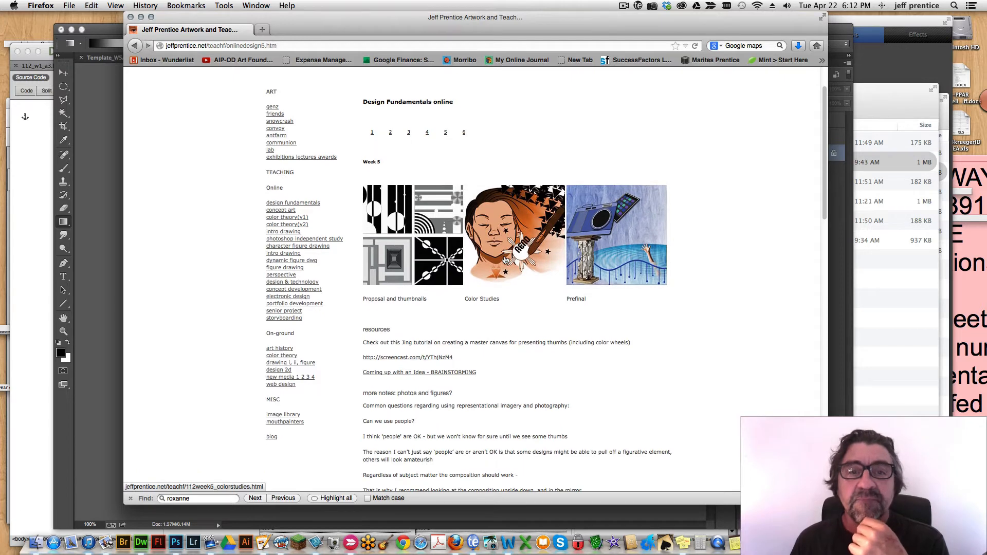
click(426, 268)
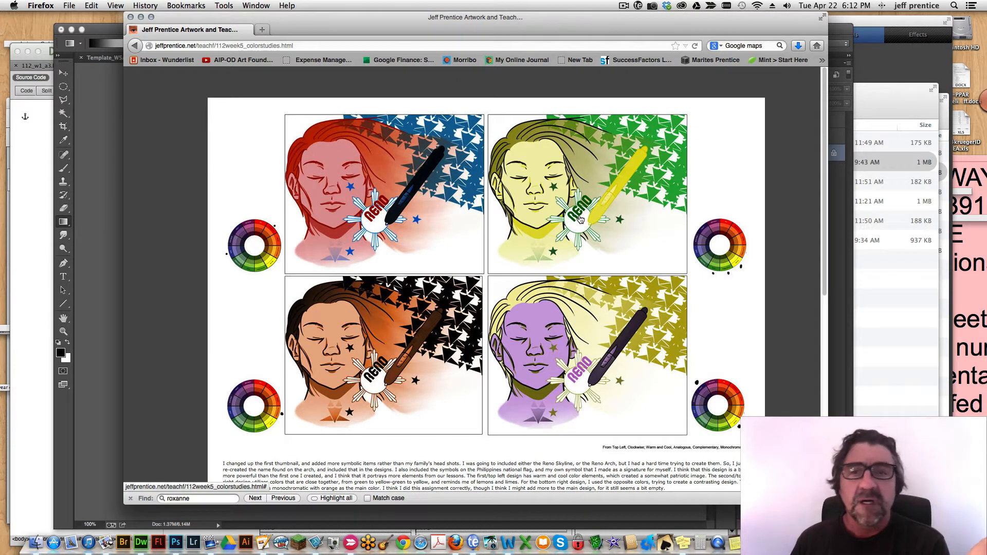
click(682, 196)
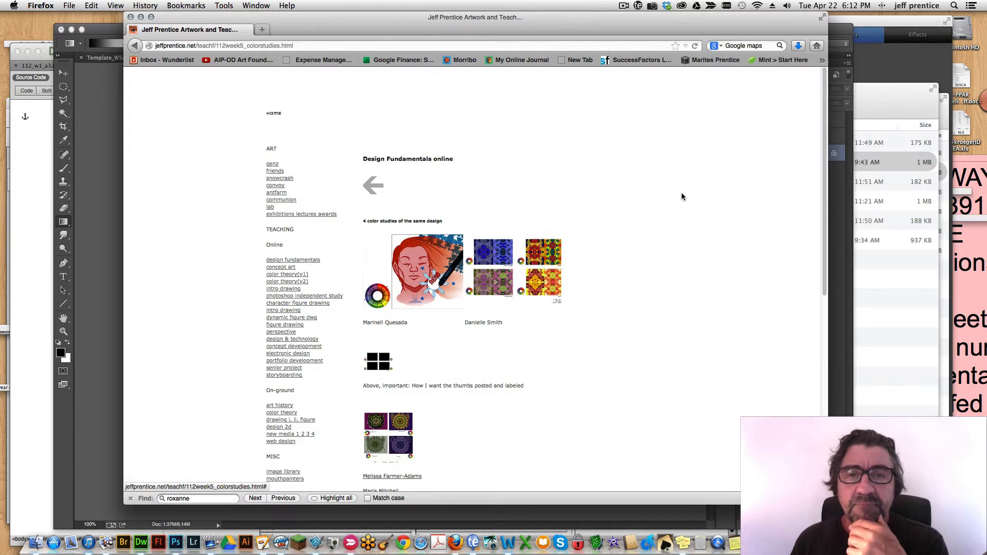
click(532, 271)
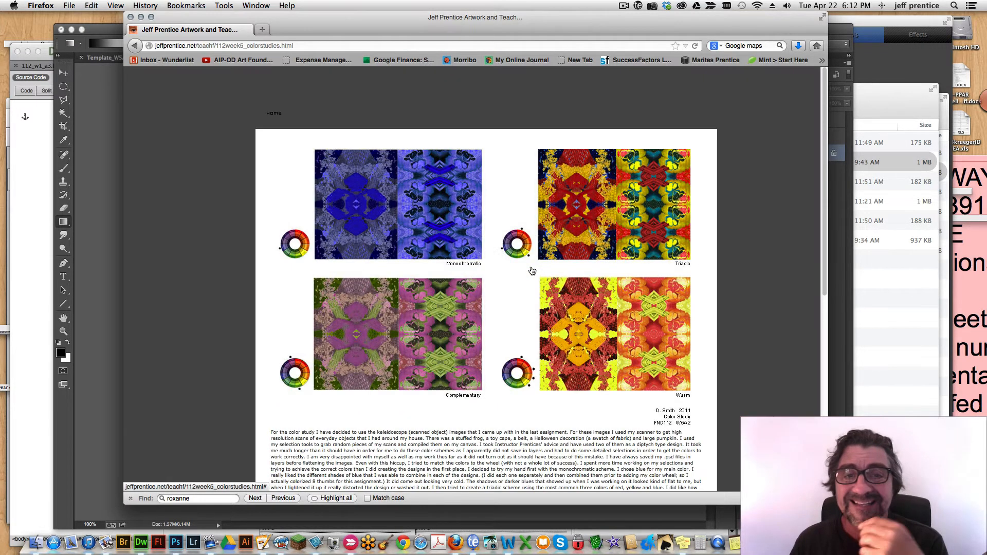
click(696, 220)
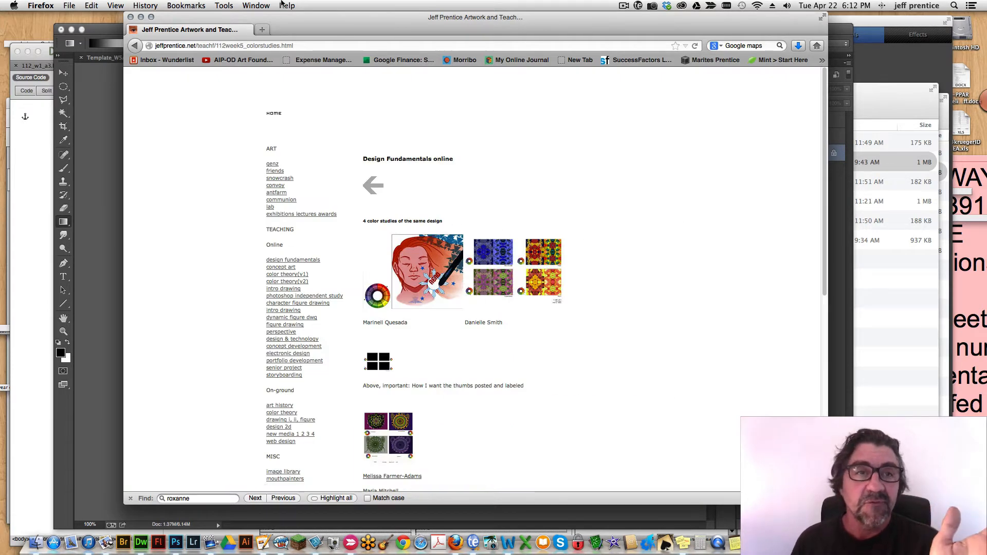
Shift the browser window aside, switch to Photoshop, and select the right-hand circle's layer with the Move tool.
drag(285, 21, 986, 34)
drag(877, 30, 927, 31)
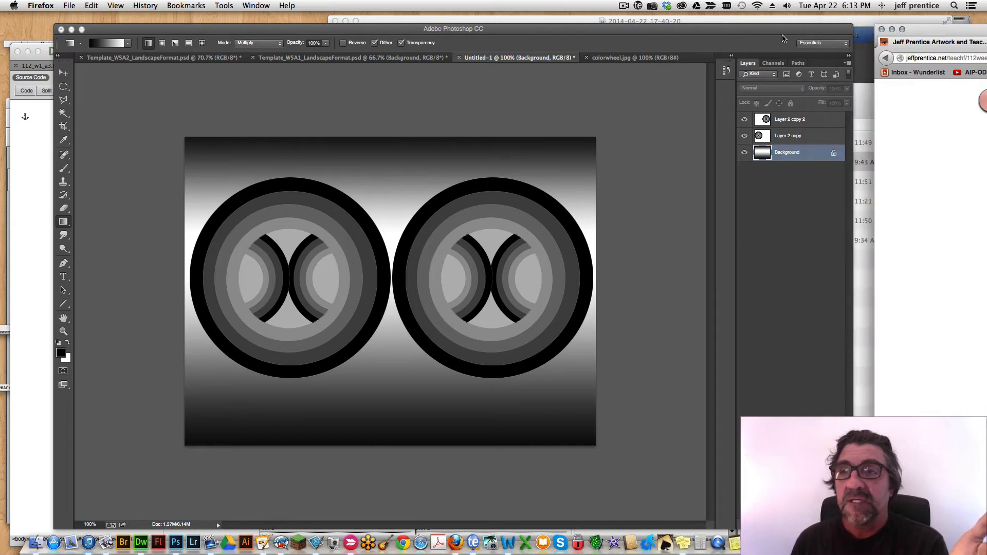
click(778, 31)
drag(747, 30, 765, 31)
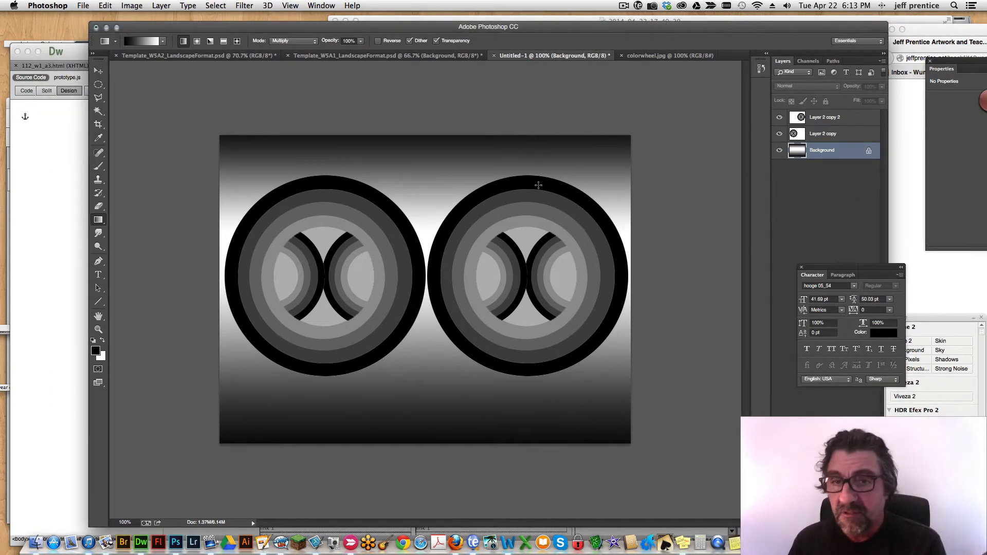
click(99, 72)
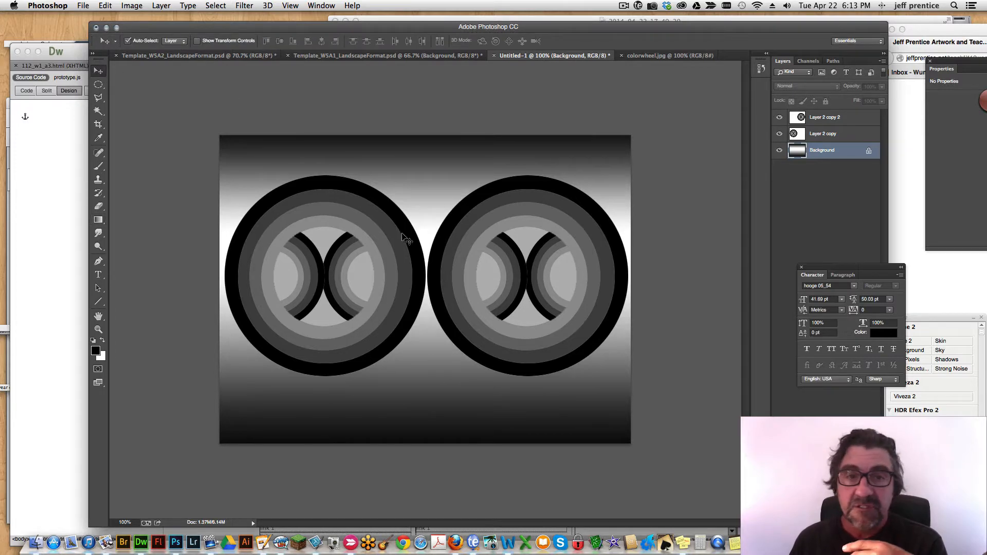
click(473, 217)
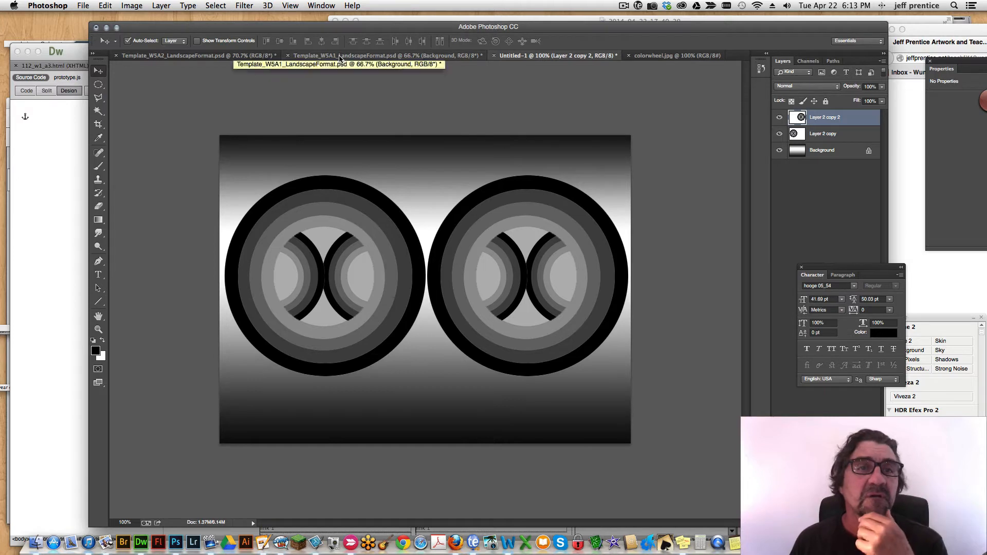
Compare the Untitled-1 design with the empty four-frame layout in Template_W5A1_LandscapeFormat.psd.
click(339, 56)
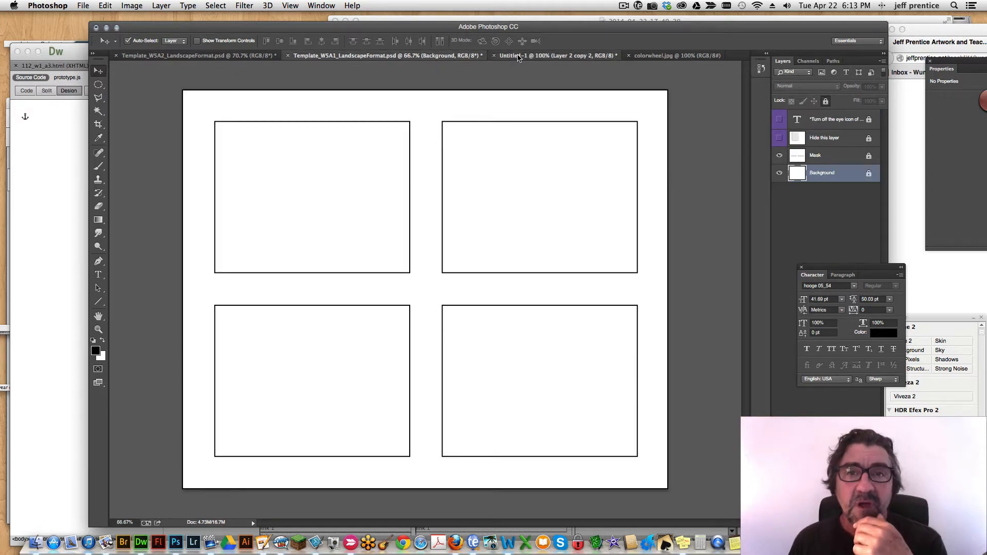
click(516, 55)
click(362, 57)
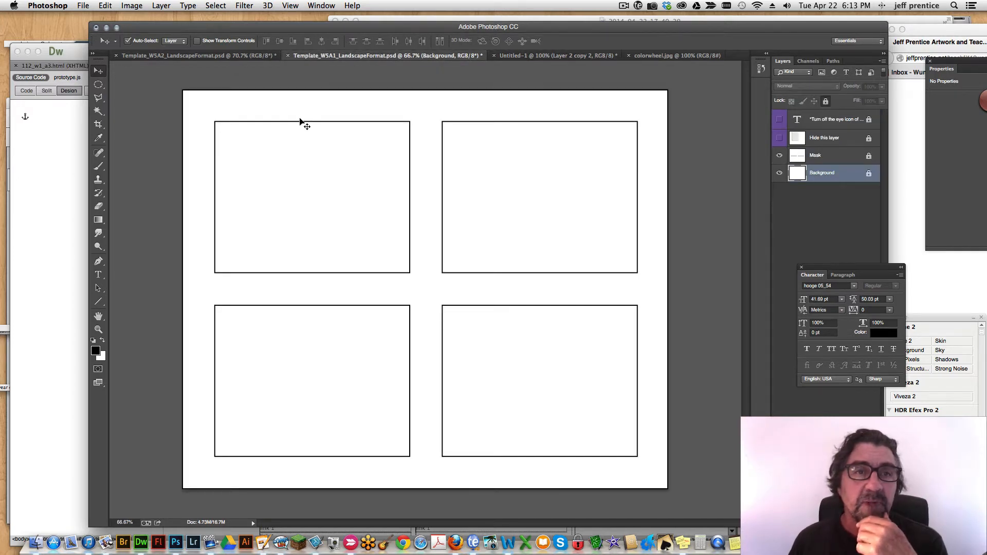
Duplicate the Untitled-1 image as "Untitled-1 copy" and flatten the duplicate into a single Background layer.
click(548, 57)
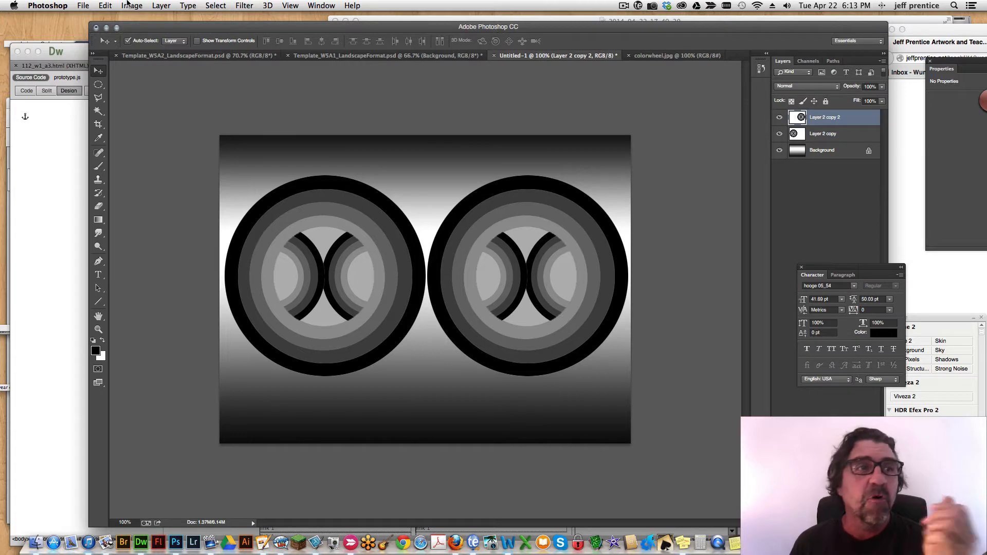
click(132, 6)
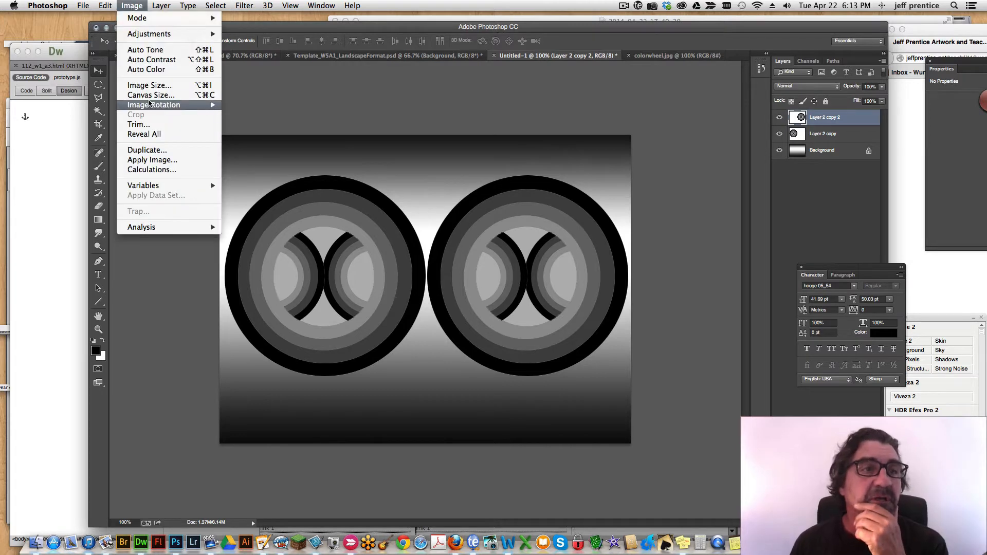
click(154, 150)
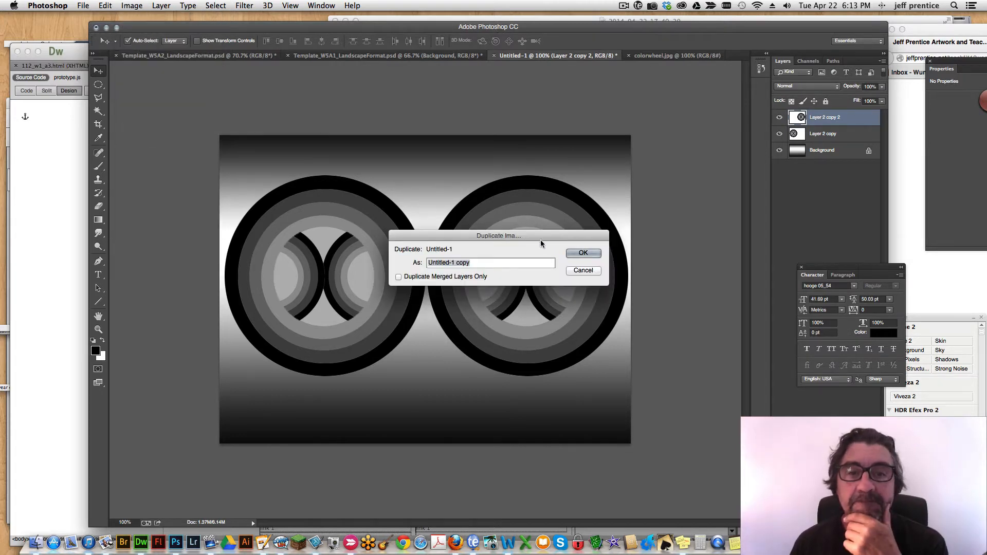
click(582, 253)
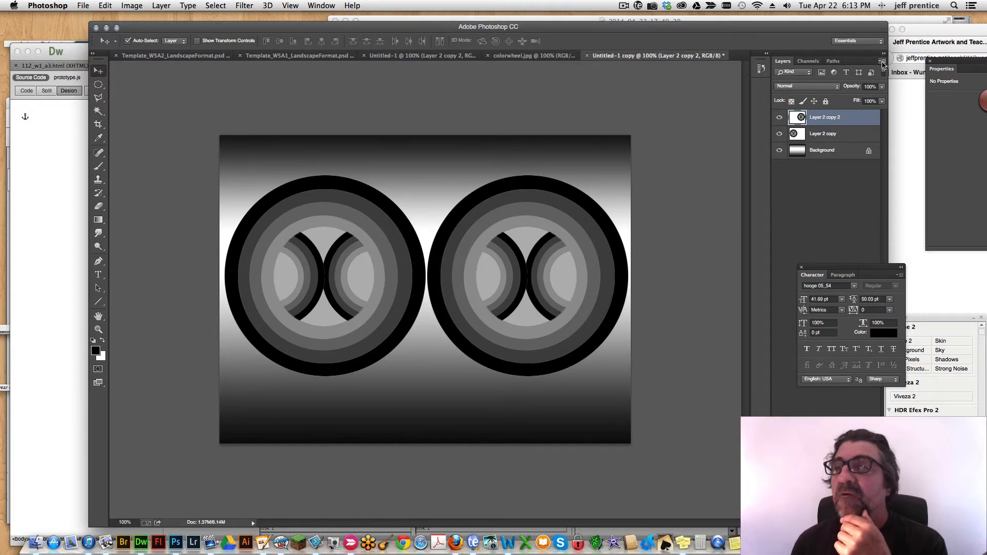
click(881, 63)
click(792, 276)
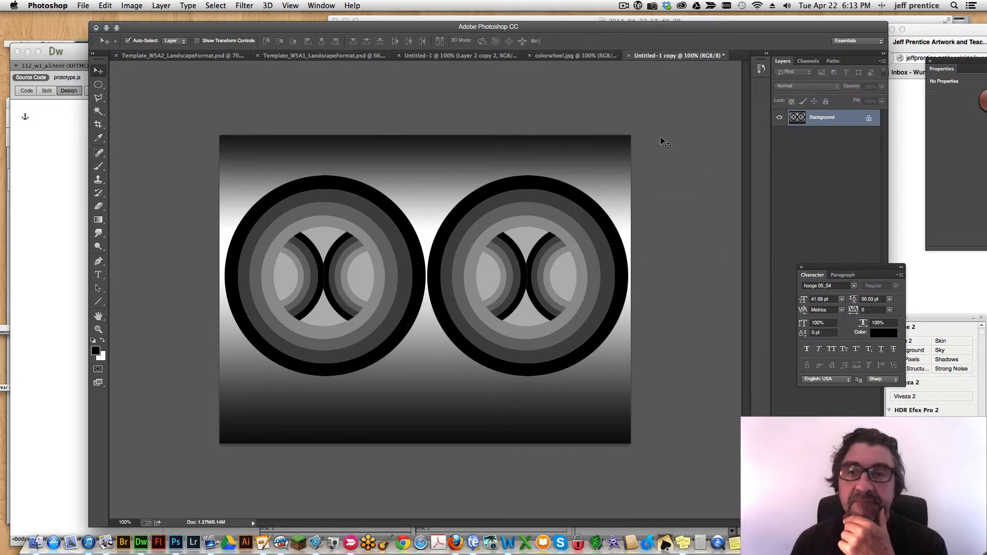
Copy the entire flattened design and paste it into Template_W5A1_LandscapeFormat.psd above the Background layer.
key(super+a)
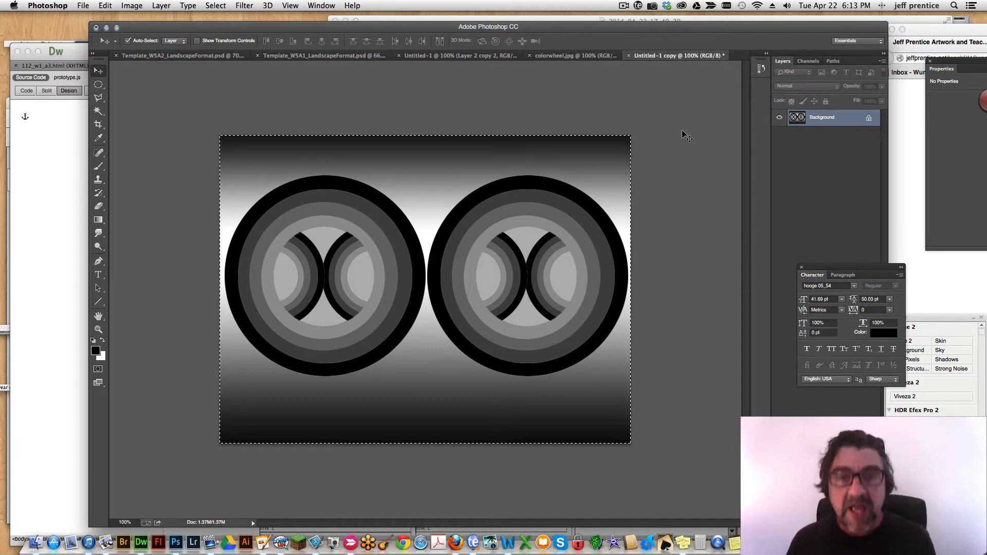
click(381, 57)
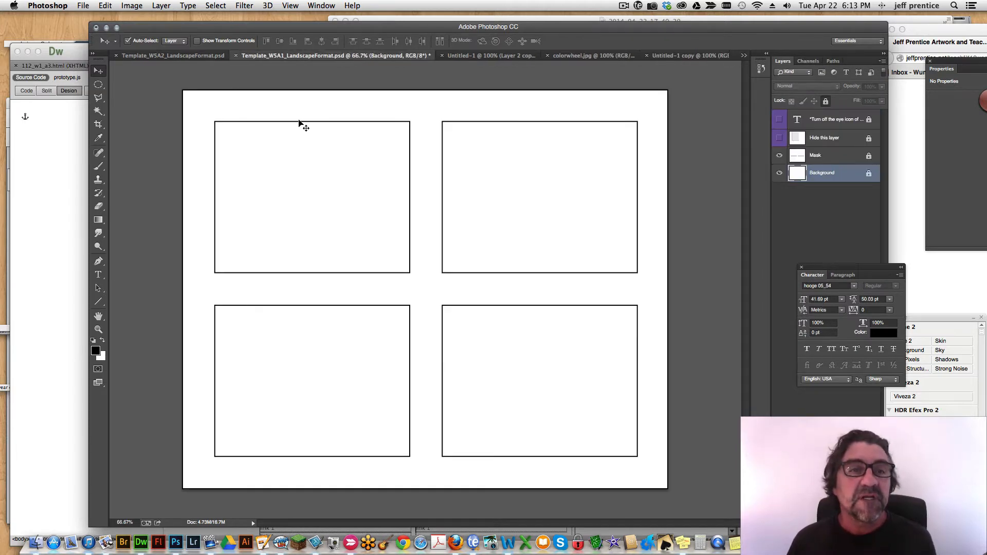
key(super+v)
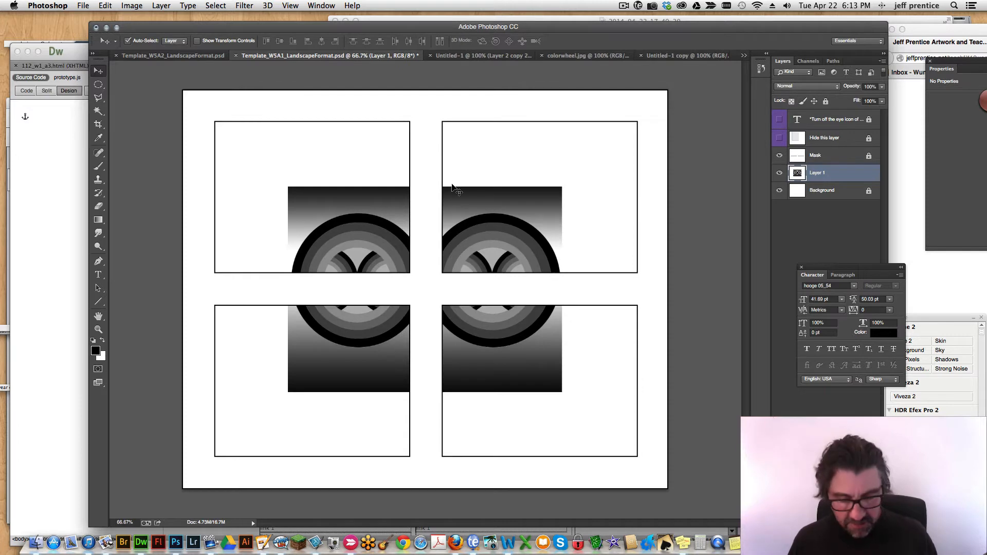
Free-transform the pasted design, aligning it with the template's upper-left frame and scaling it to about 74% to fill that frame.
key(super+t)
drag(516, 350, 442, 285)
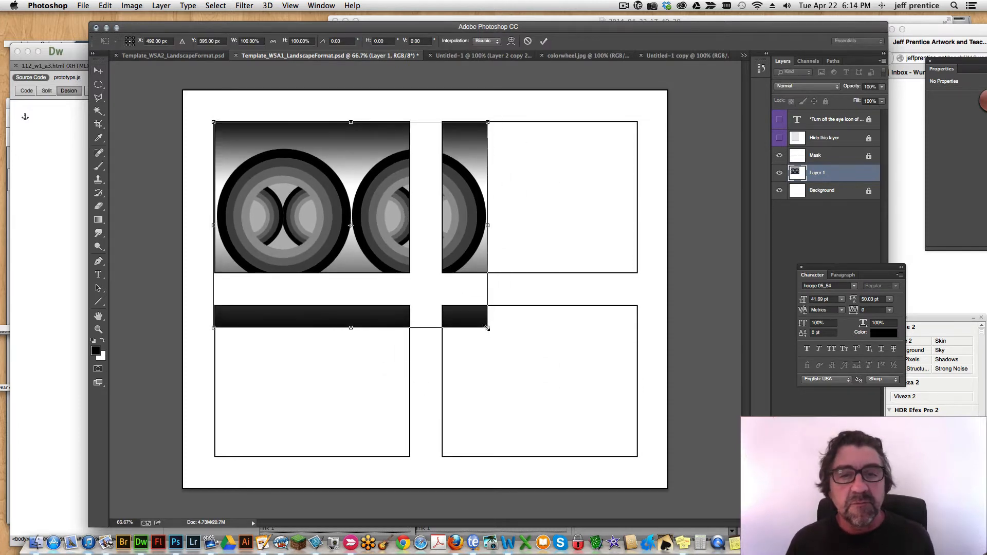
drag(486, 327, 414, 272)
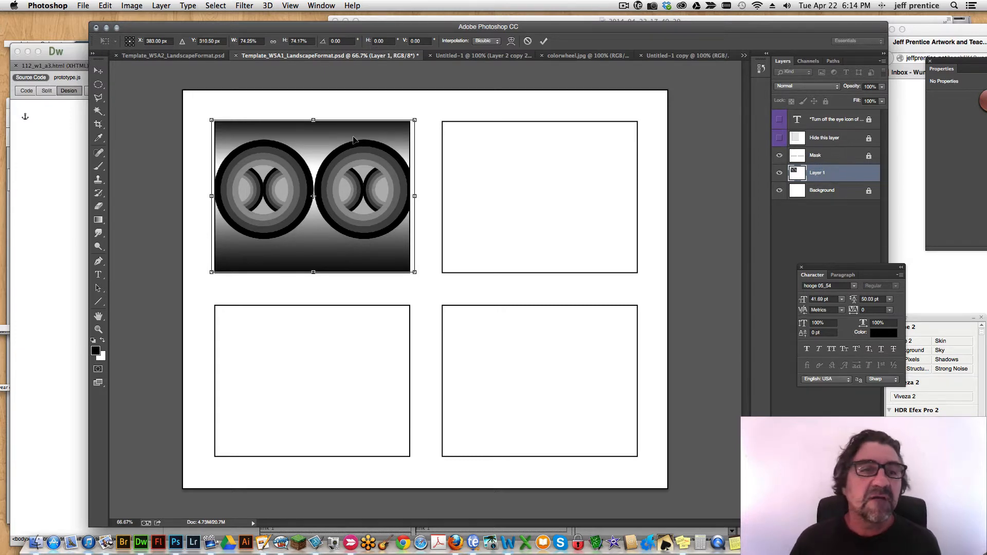
drag(416, 119, 412, 120)
key(Return)
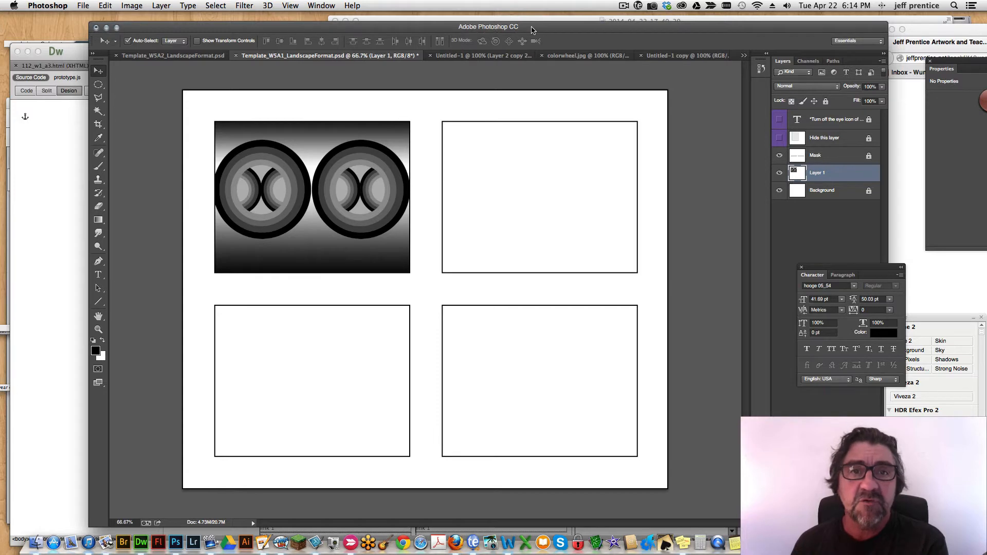
Check the open template, colour wheel and flattened copy documents against the layered Untitled-1 design.
click(493, 57)
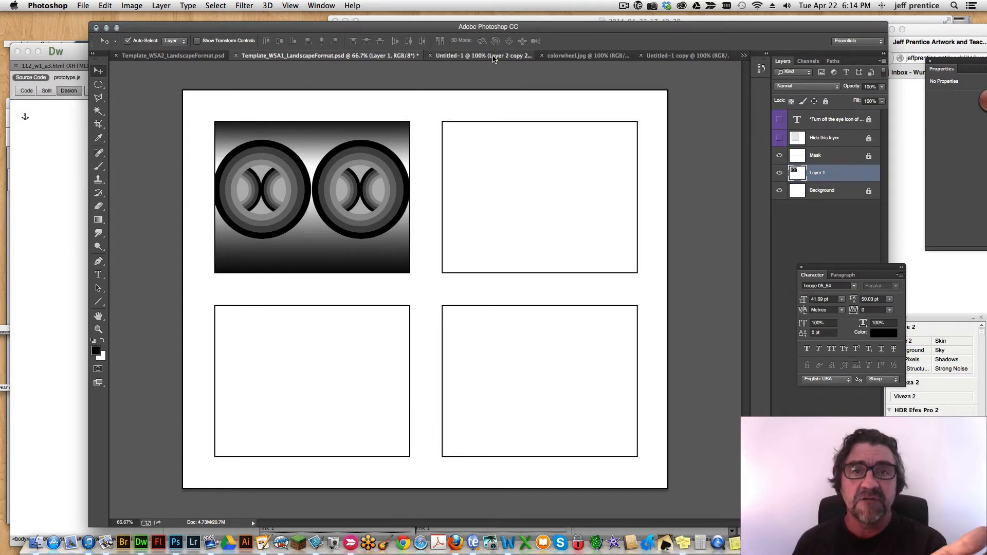
click(592, 57)
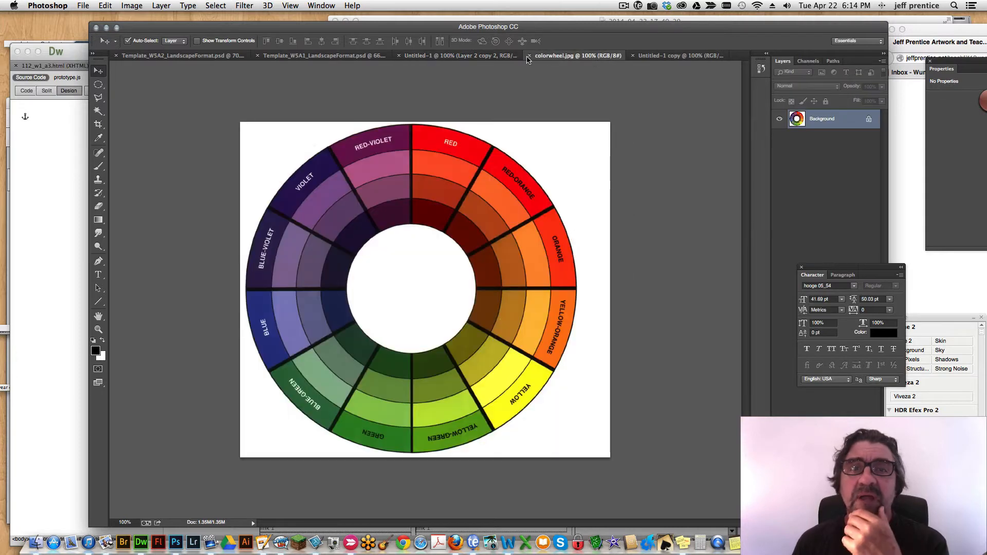
click(643, 56)
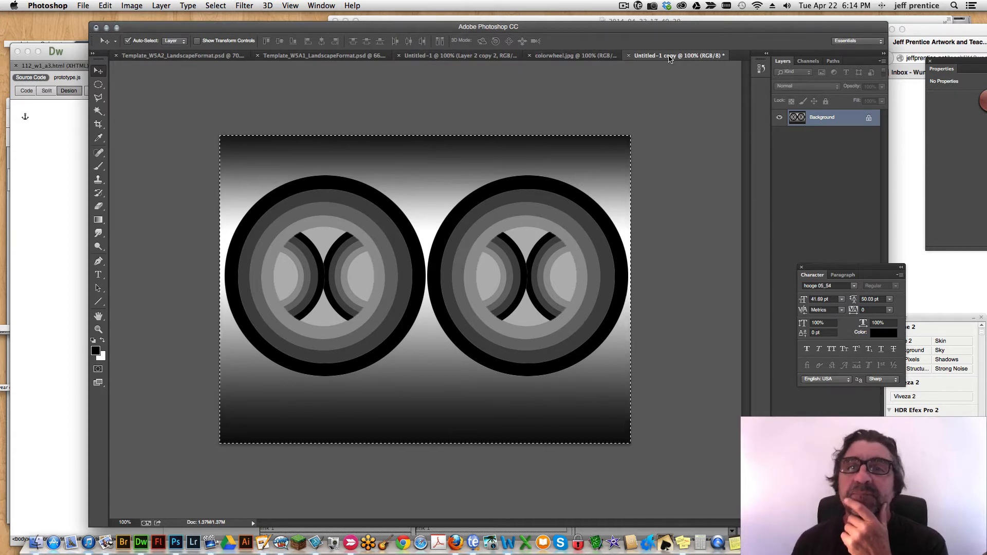
click(418, 56)
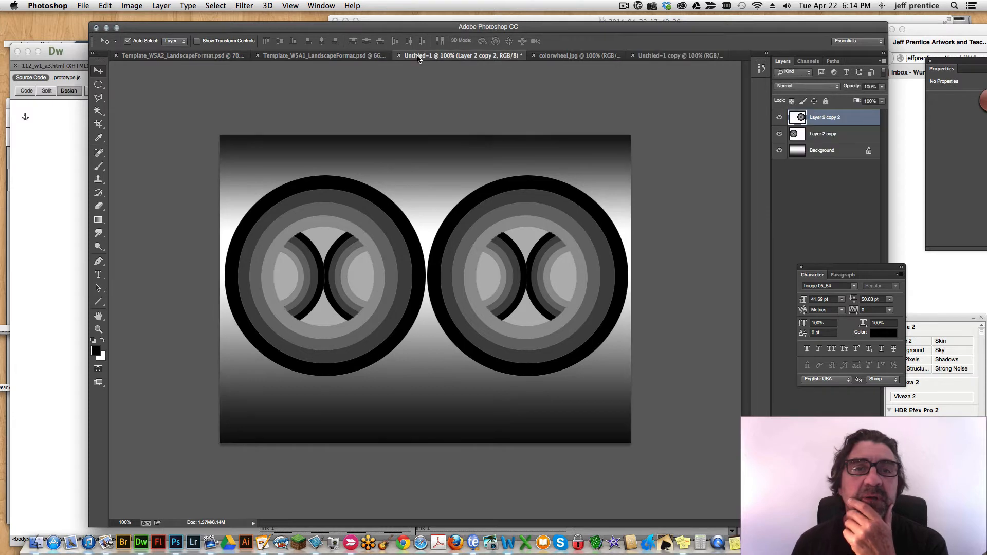
click(337, 57)
click(449, 57)
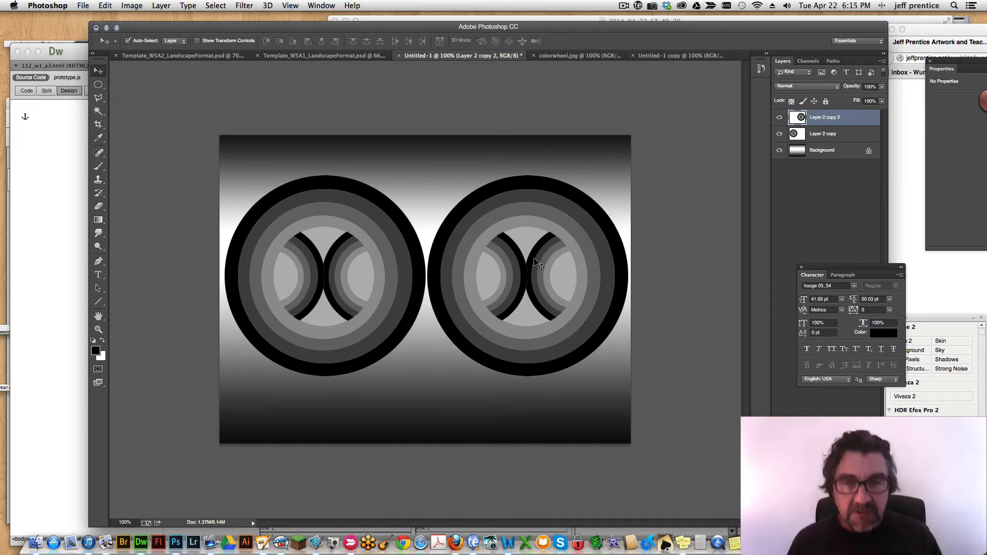
Scale the second large circle in Untitled-1 to about 40% and centre it vertically beside the remaining large circle.
key(super+t)
drag(628, 175, 508, 295)
drag(493, 336, 556, 274)
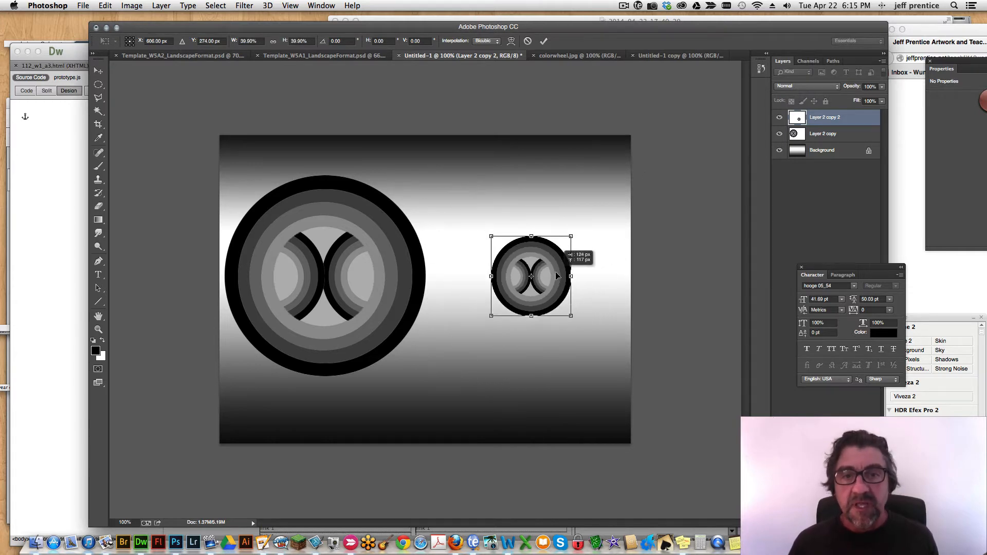
key(Return)
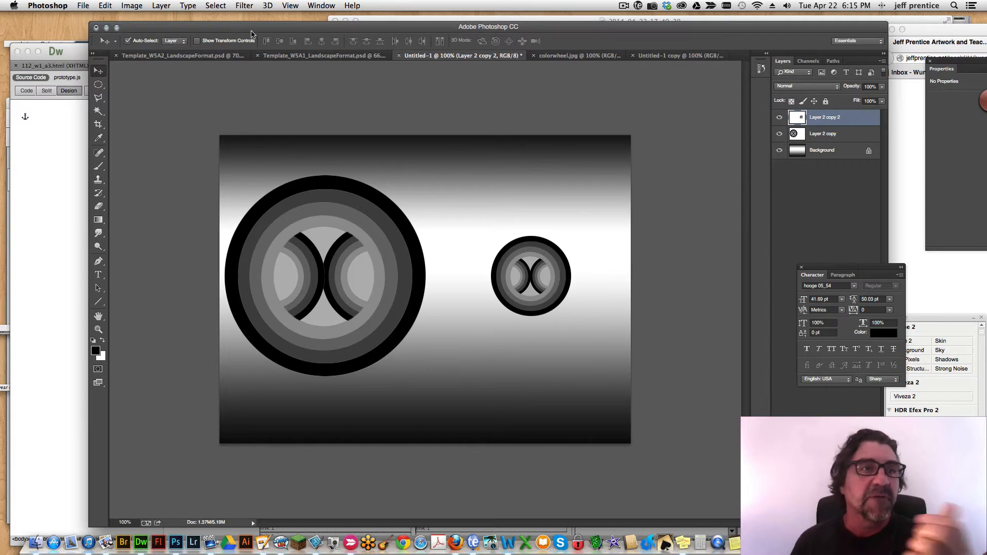
Duplicate the Untitled-1 image as "thumb2" and flatten the duplicate.
click(134, 6)
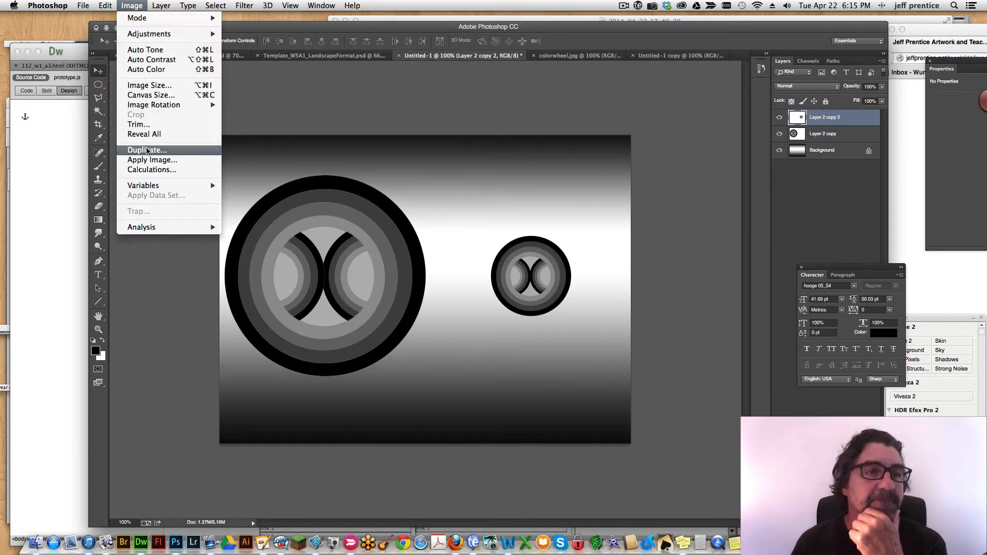
click(147, 150)
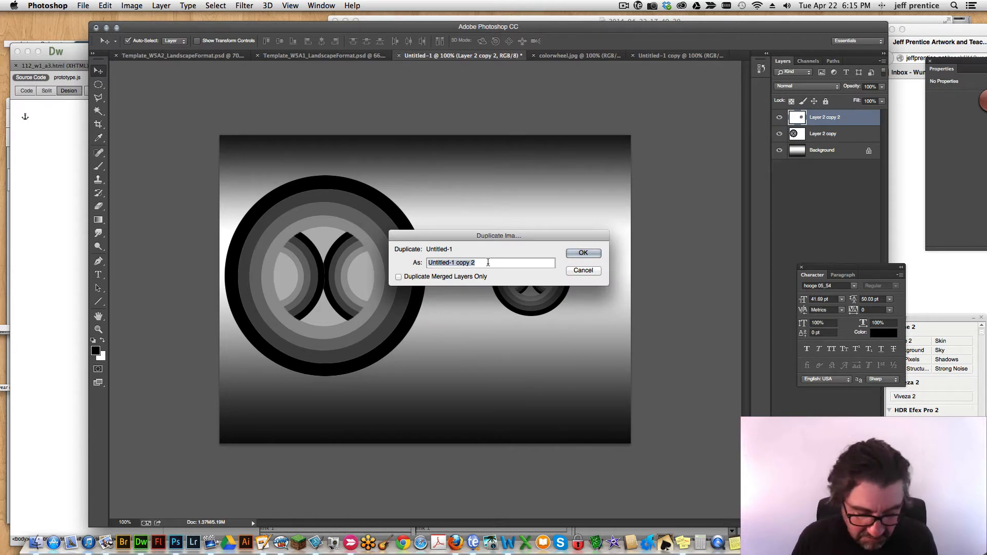
text(thumb2)
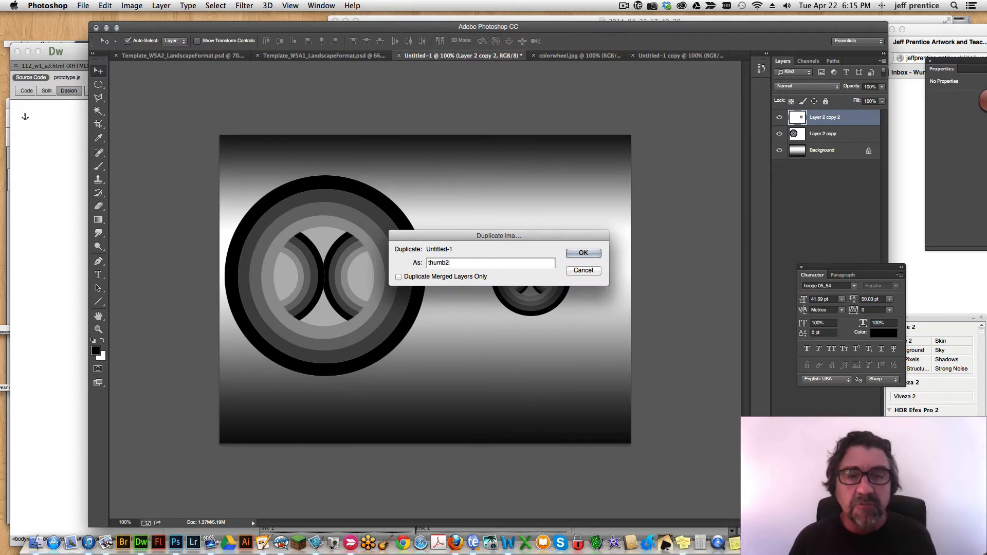
key(Return)
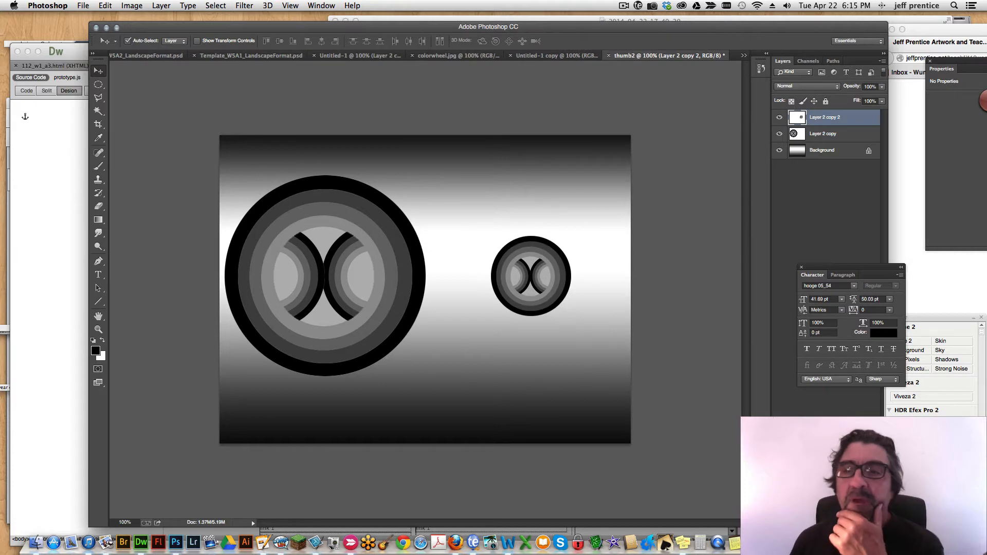
click(883, 63)
click(786, 271)
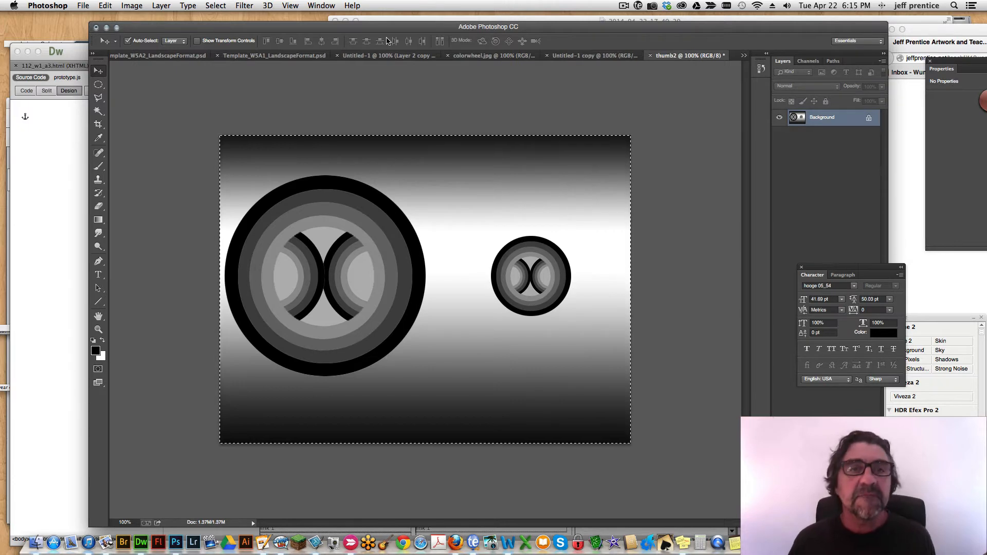
Copy the entire flattened thumb2 design and paste it into Template_W5A1_LandscapeFormat.psd.
click(393, 56)
click(292, 56)
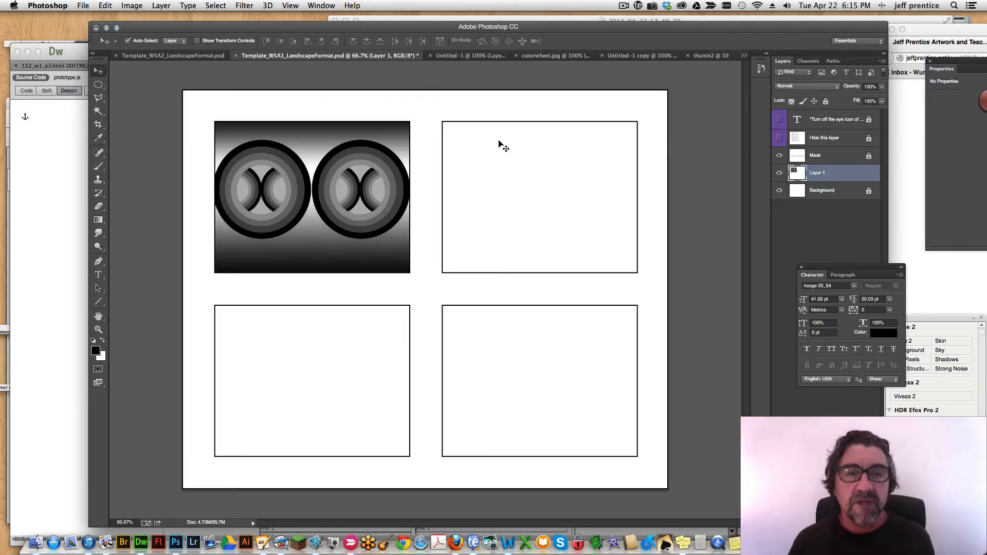
key(ctrl+v)
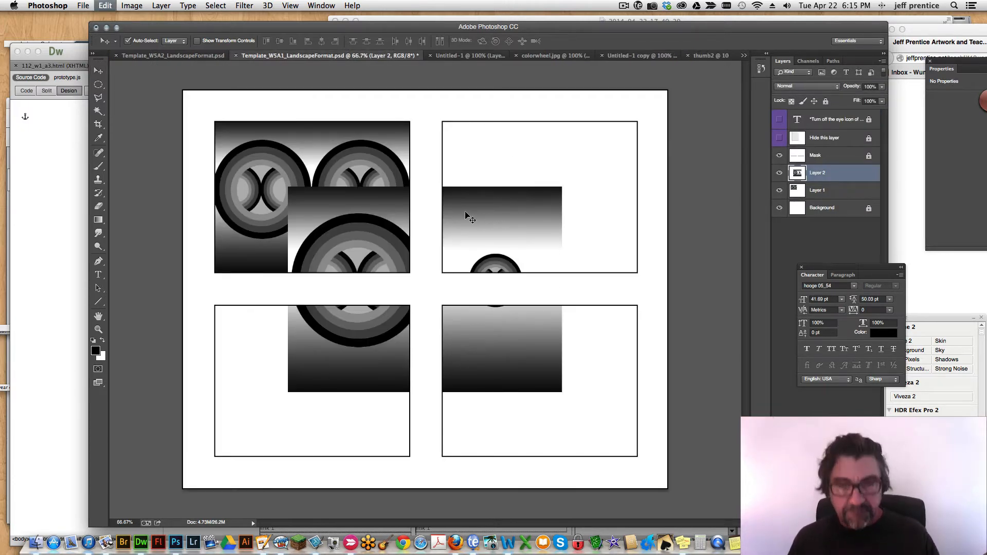
Free-transform the pasted thumb2 design to 75% and position it over the template's upper-right frame.
key(ctrl+t)
drag(288, 393, 334, 357)
drag(488, 242, 594, 177)
drag(670, 293, 645, 278)
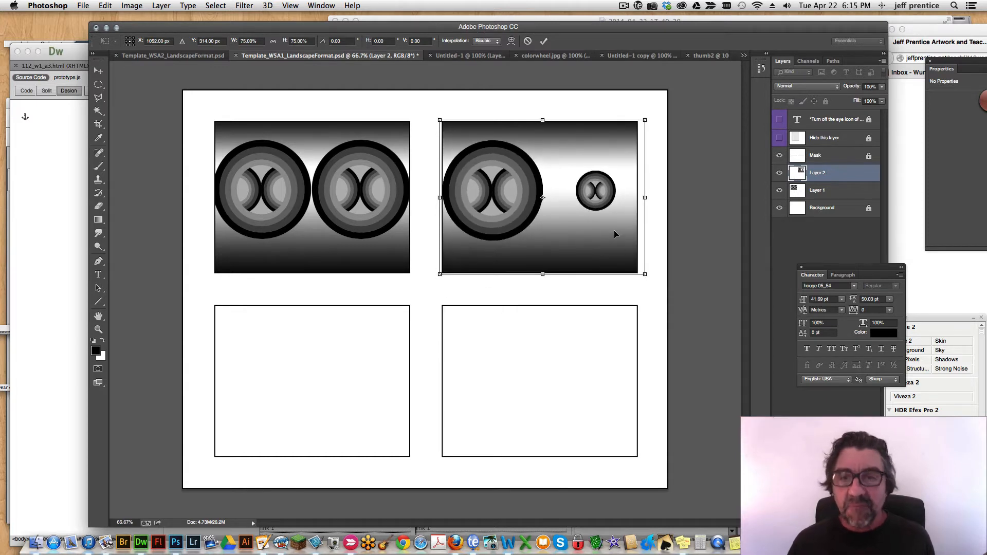
key(Return)
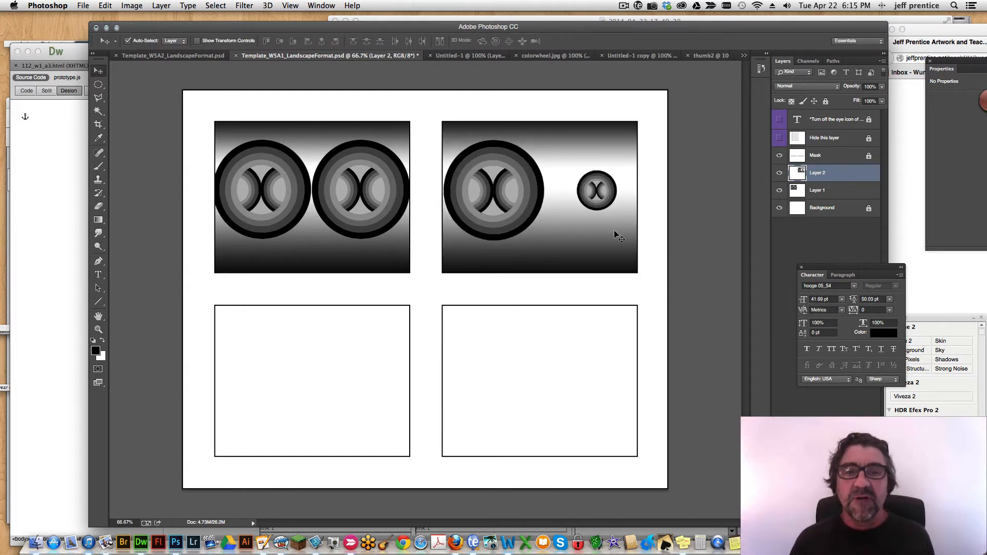
Nudge the thumb2 design horizontally so that it fills the upper-right frame without a gap.
key(Right)
key(Right)
key(Right)
key(Right)
key(Right)
key(Right)
key(Right)
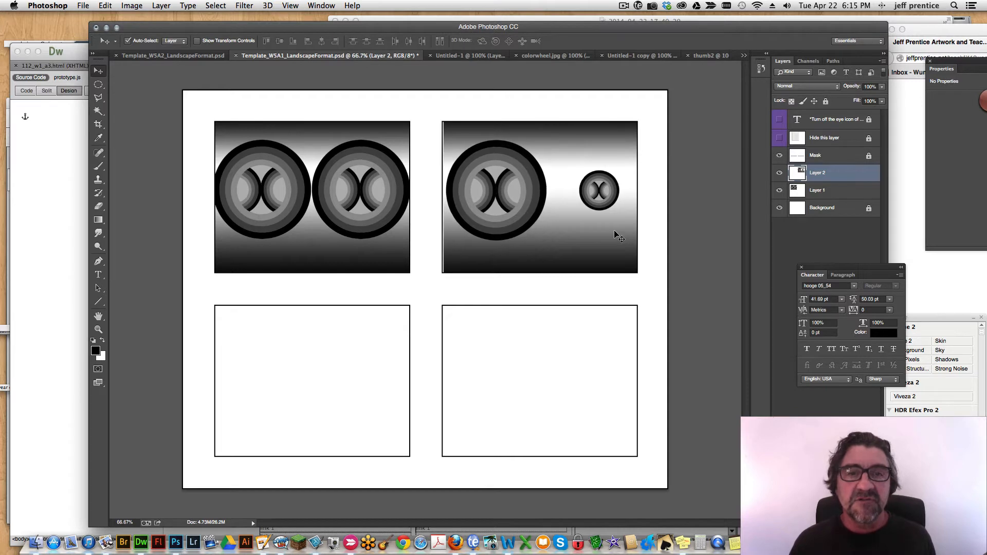
key(Left)
key(Left)
key(Left)
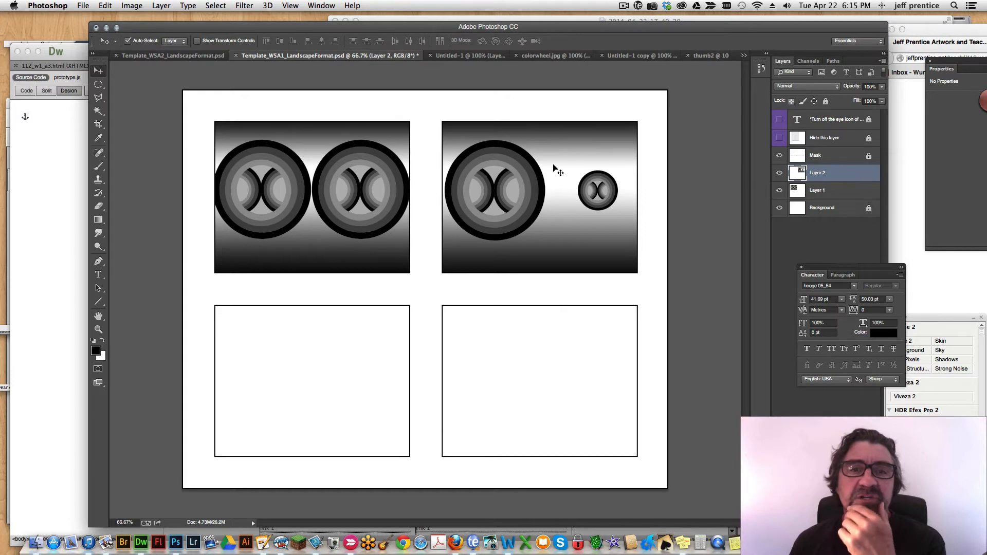
In Untitled-1, make four copies of the small circle and arrange all five as a staggered, overlapping vertical column.
click(475, 57)
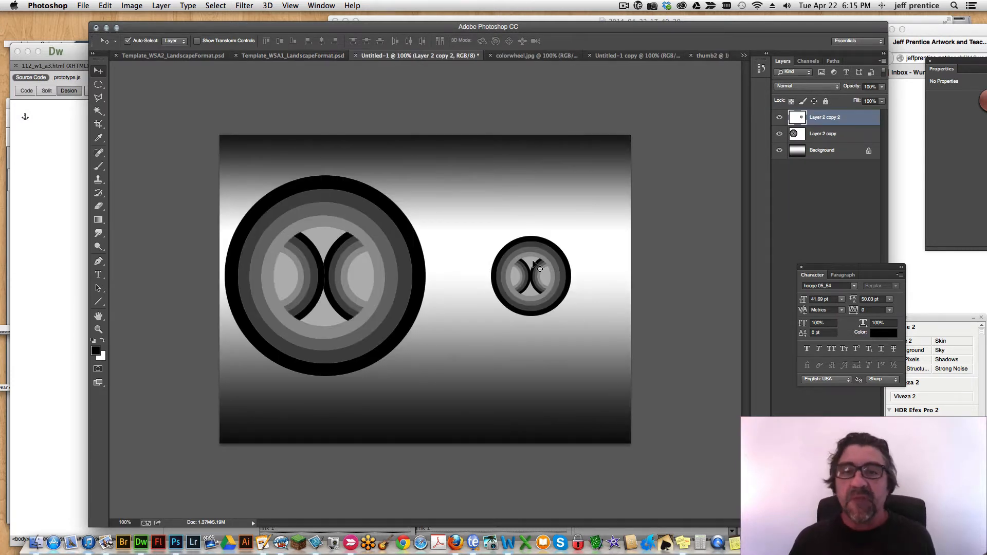
drag(533, 261, 529, 289)
drag(529, 292, 534, 373)
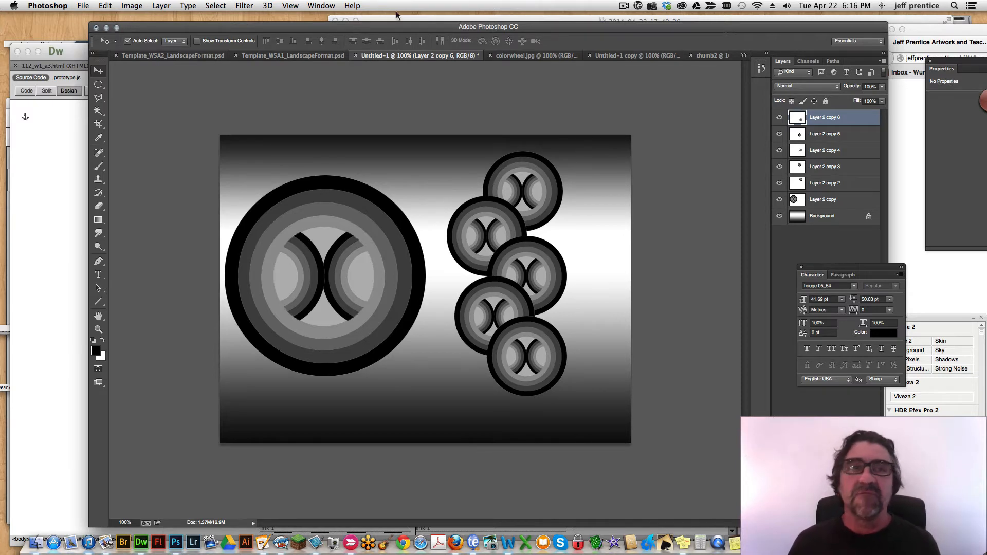
Duplicate the Untitled-1 image as "thumb3" and flatten the duplicate.
click(124, 5)
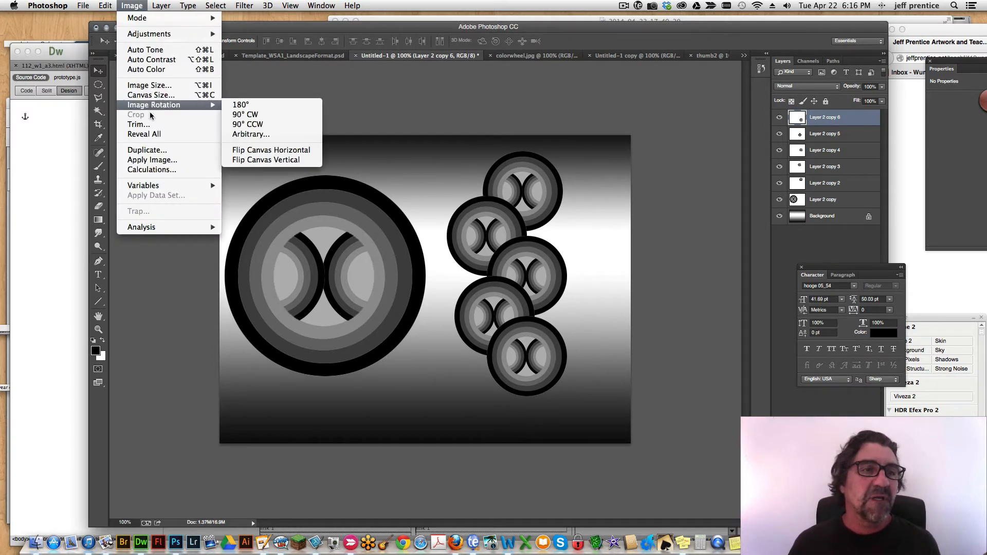
click(157, 150)
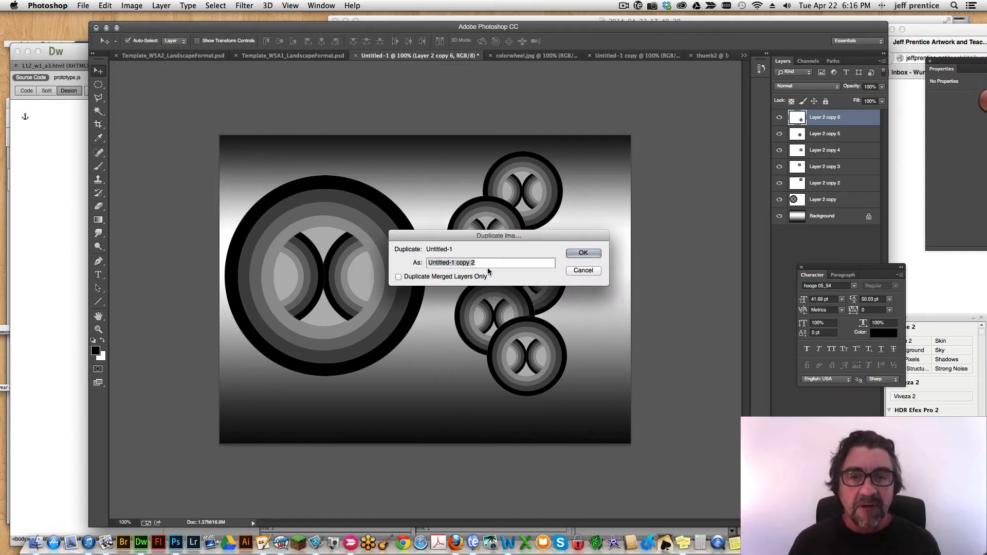
text(thumb3)
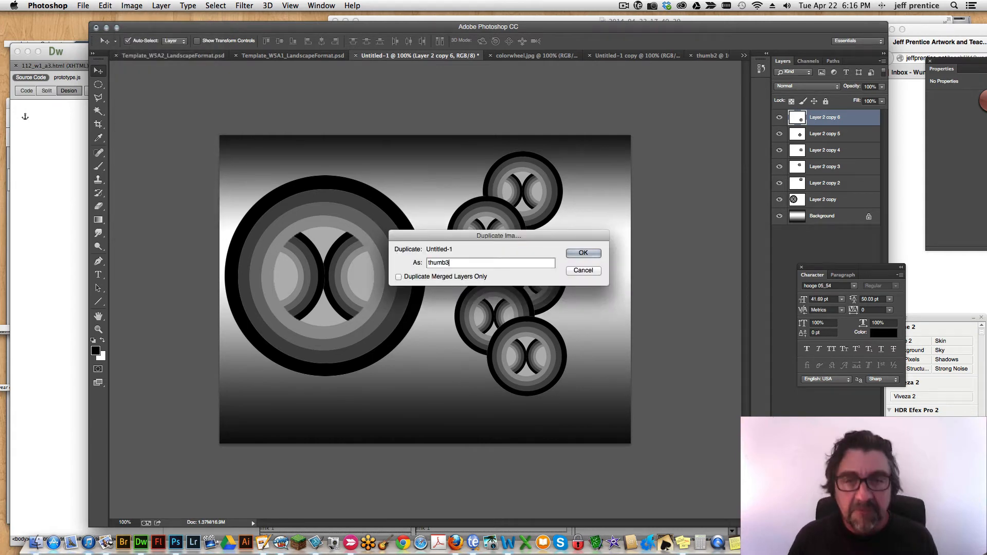
key(Return)
click(883, 62)
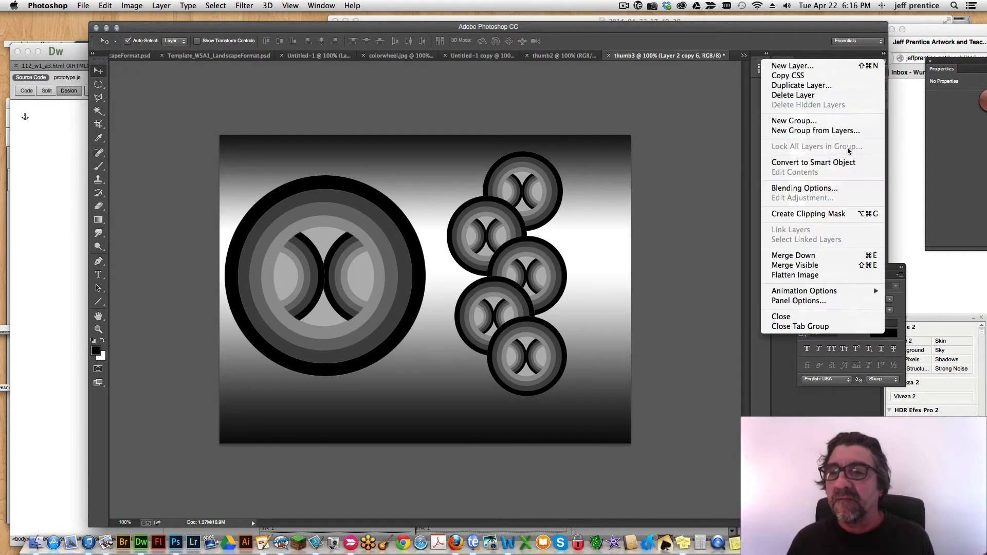
click(782, 274)
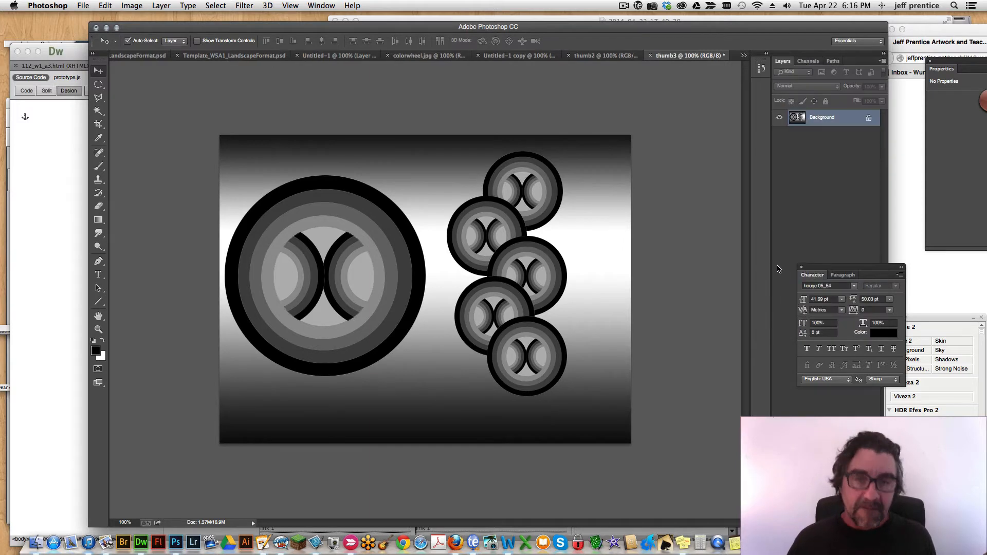
Copy the entire flattened thumb3 design and paste it into Template_W5A1_LandscapeFormat.psd.
key(super+a)
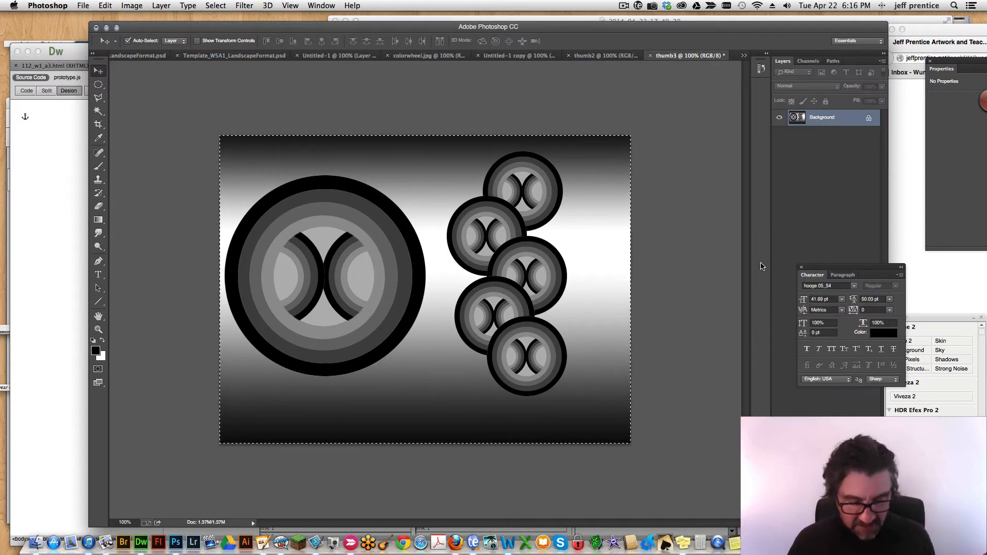
click(234, 55)
key(super+v)
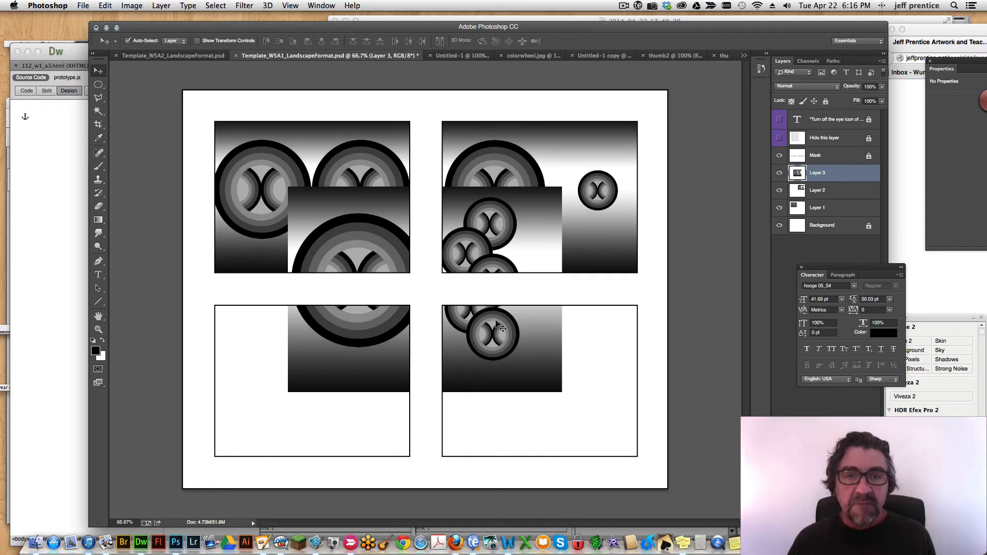
Free-transform the pasted thumb3 design, scaling it down and aligning it to fill the template's lower-left frame.
key(super+t)
drag(561, 188, 476, 251)
drag(457, 330, 379, 381)
drag(399, 445, 409, 456)
key(Return)
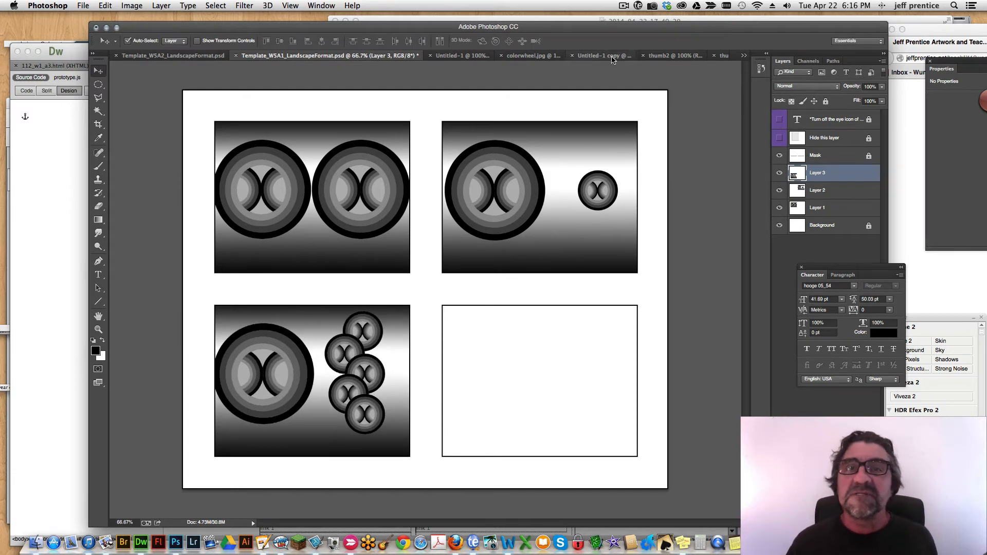
In Untitled-1, move the large circle partly past the canvas's lower edge and rearrange the small circles around it, overlapping one on top.
click(475, 56)
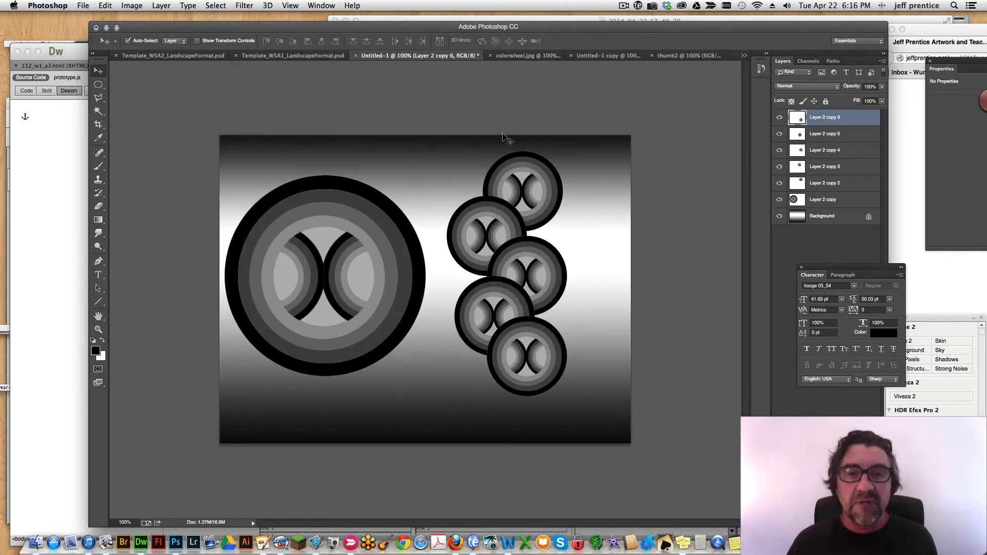
click(345, 258)
drag(404, 263, 344, 268)
click(530, 195)
drag(530, 195, 359, 281)
click(478, 234)
drag(478, 234, 542, 225)
drag(519, 357, 459, 209)
drag(272, 234, 320, 297)
Move another small circle up beside the one atop the large circle and scale it down as the chain's next link.
drag(490, 186, 384, 219)
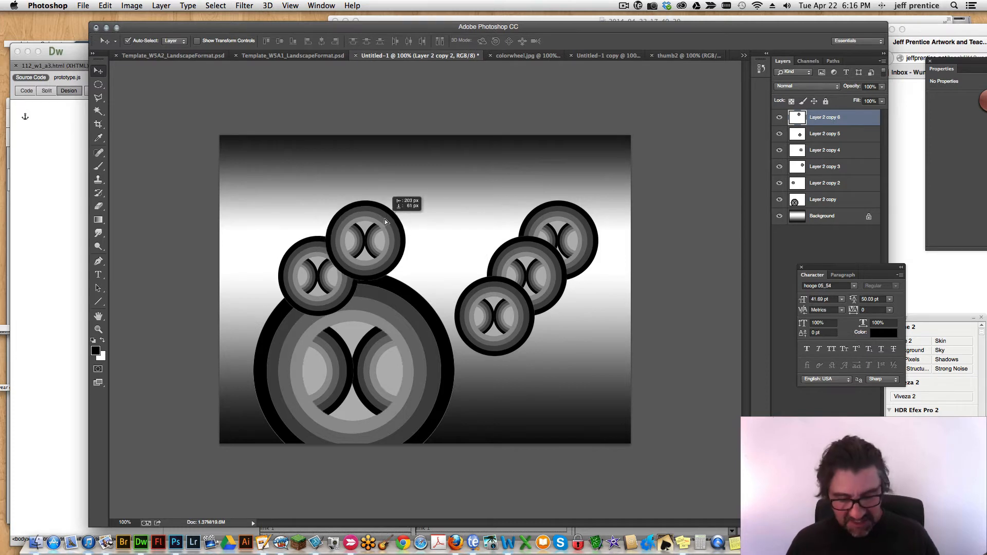
key(ctrl+t)
drag(405, 279, 359, 244)
key(Return)
Extend the chain up and to the right with two more circles, shrinking the end one to the smallest size.
drag(471, 302, 371, 210)
drag(501, 270, 427, 215)
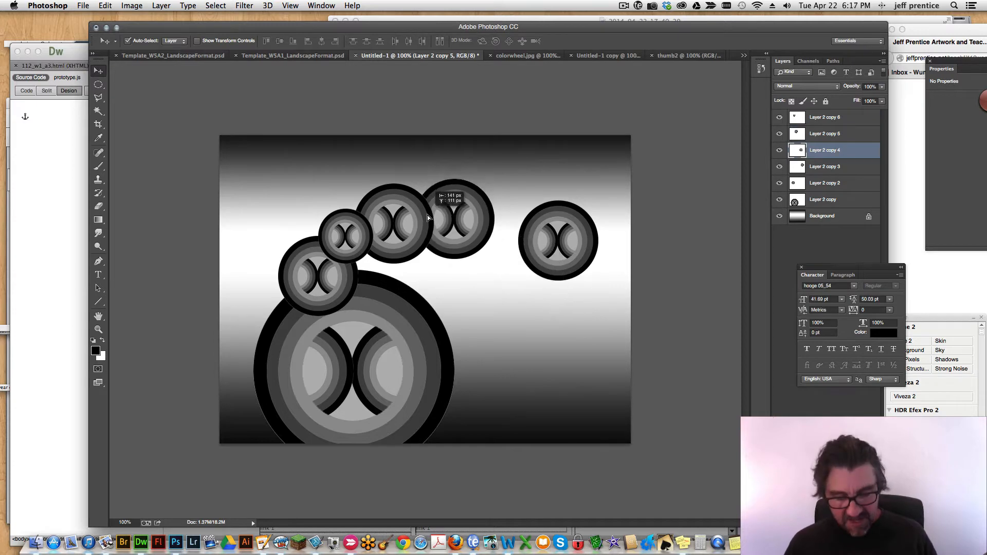
key(ctrl+t)
drag(493, 257, 448, 215)
key(Return)
Reposition the detached circle at 50% opacity and extend the chain to the canvas's upper edge with two copies of the smallest circle.
drag(526, 245, 489, 264)
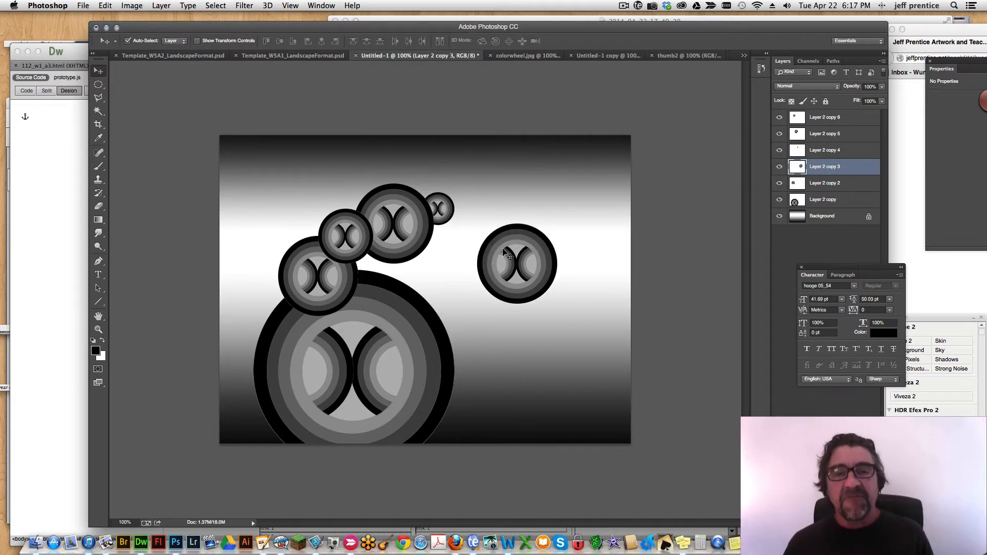
key(5)
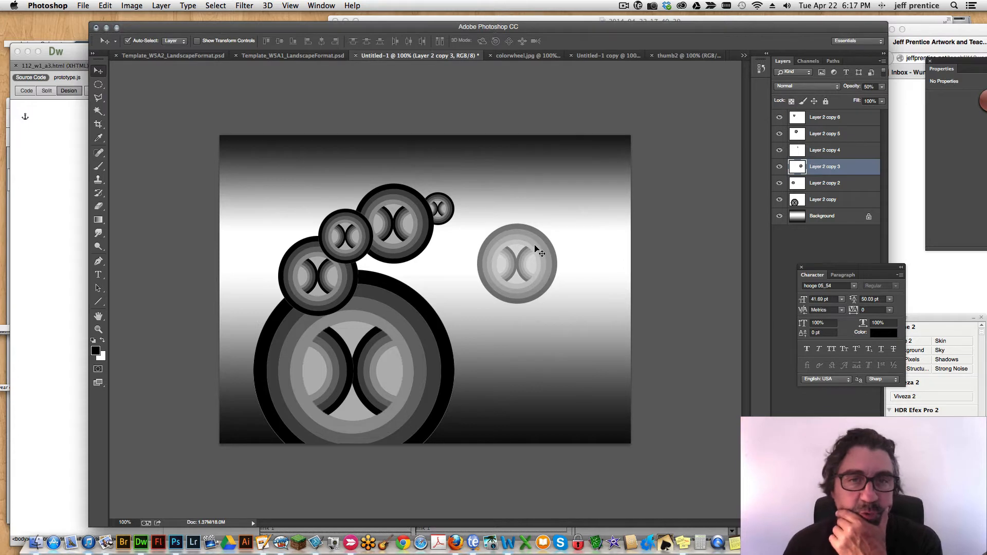
drag(435, 209, 446, 144)
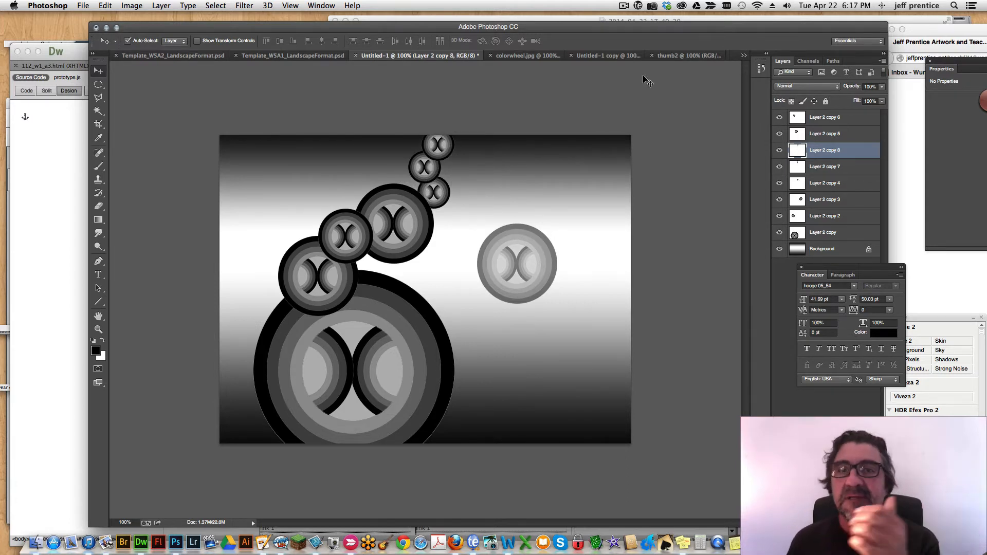
Duplicate the Untitled-1 image as thumb4 and flatten the duplicate into a single layer.
click(133, 5)
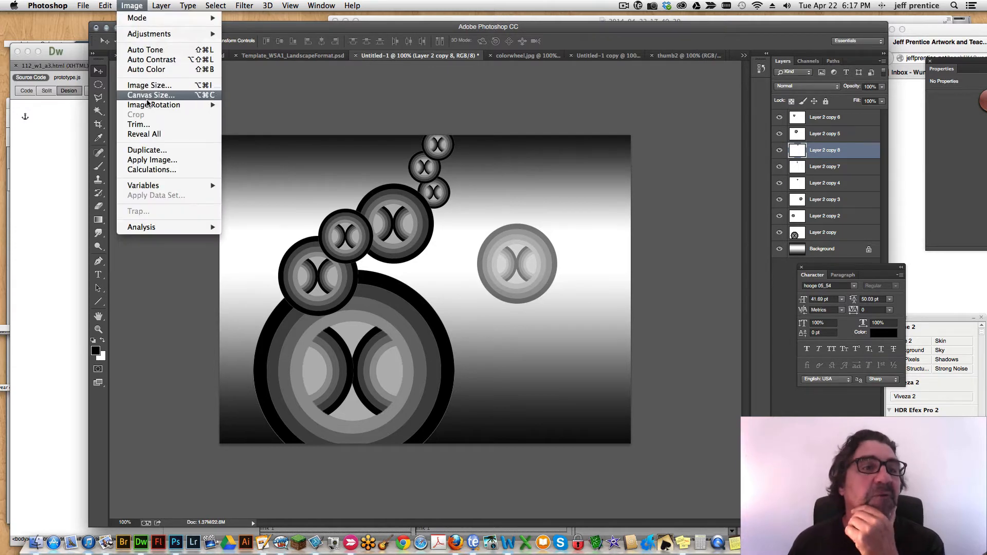
click(148, 150)
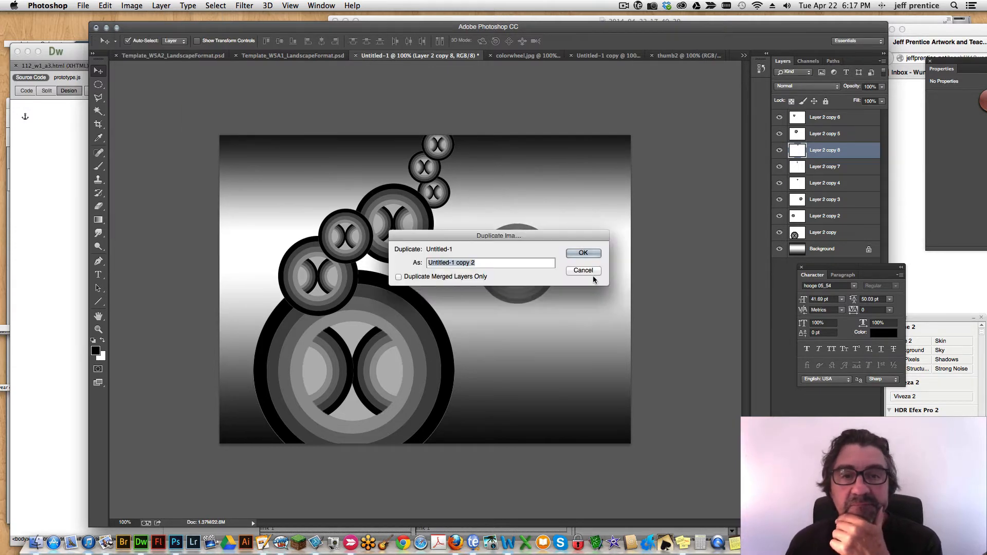
text(thumb4)
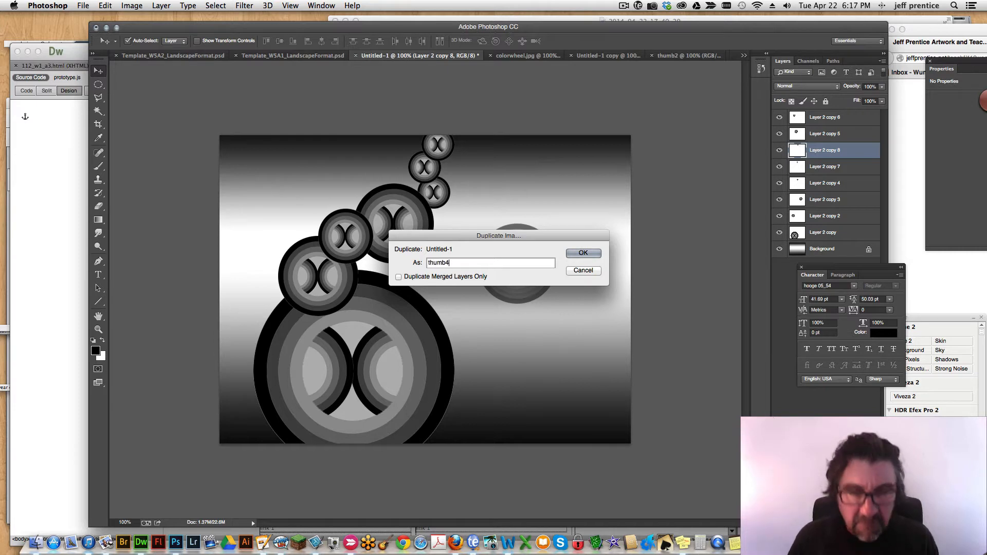
key(Return)
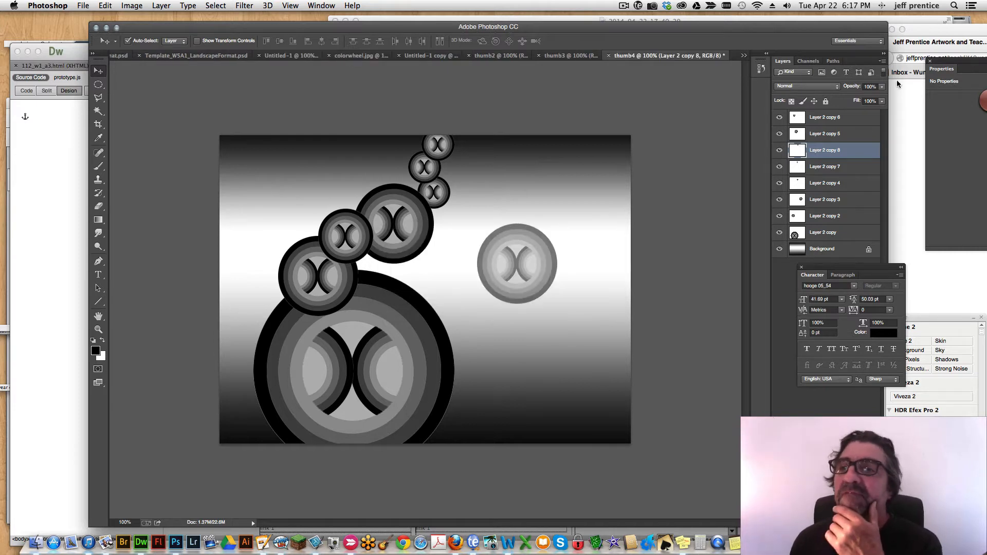
click(883, 61)
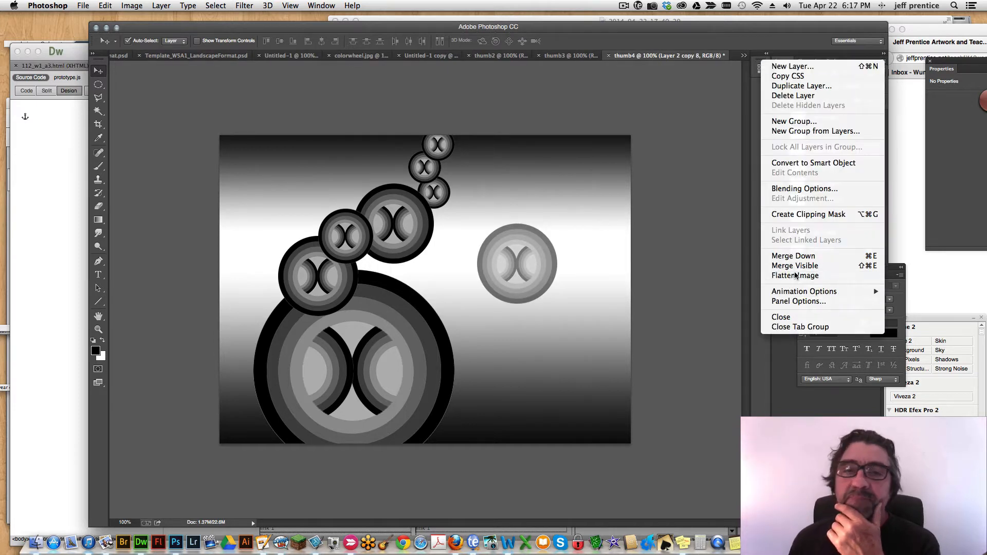
click(812, 276)
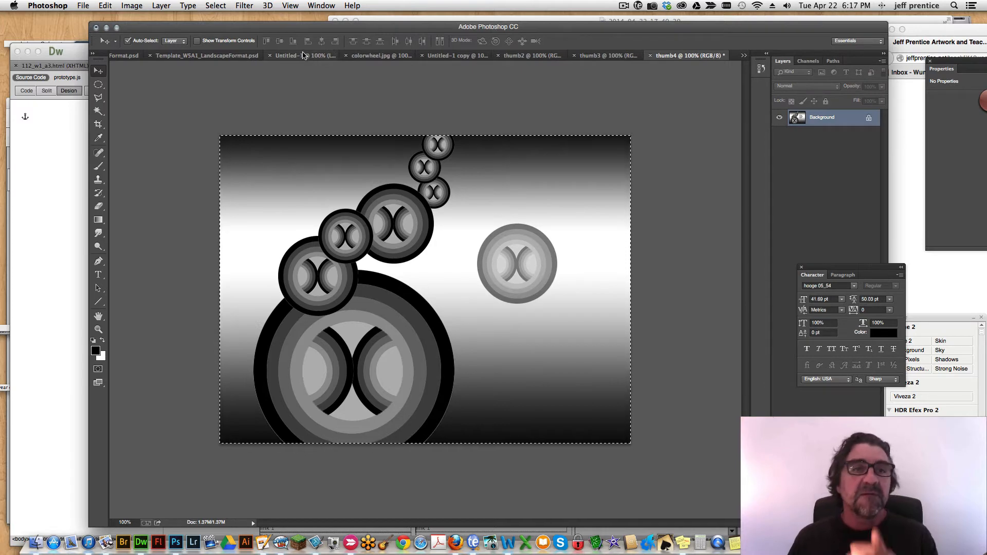
Paste the flattened thumb4 image into the W5A1 template, scaled to about 75% and positioned to fill the empty fourth frame.
click(246, 56)
key(super+v)
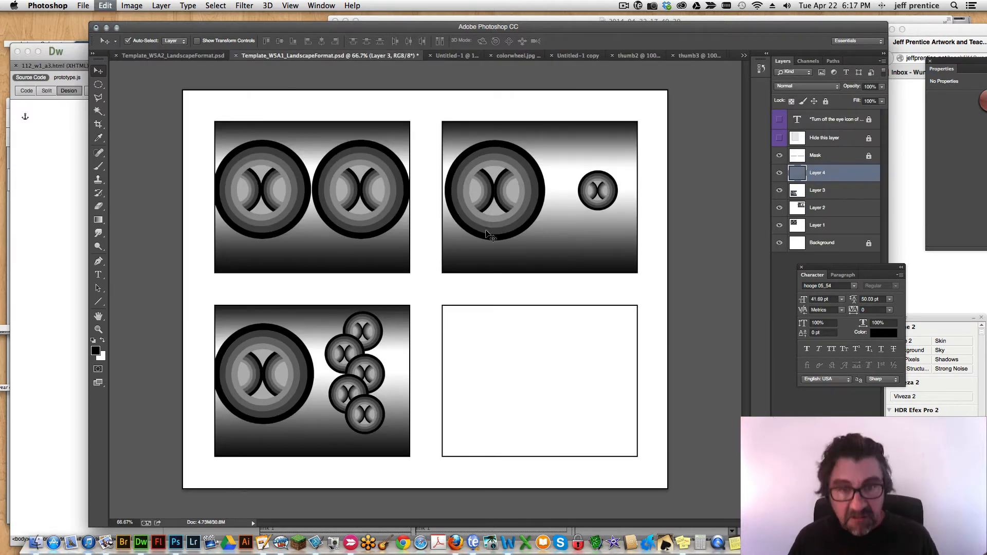
key(super+t)
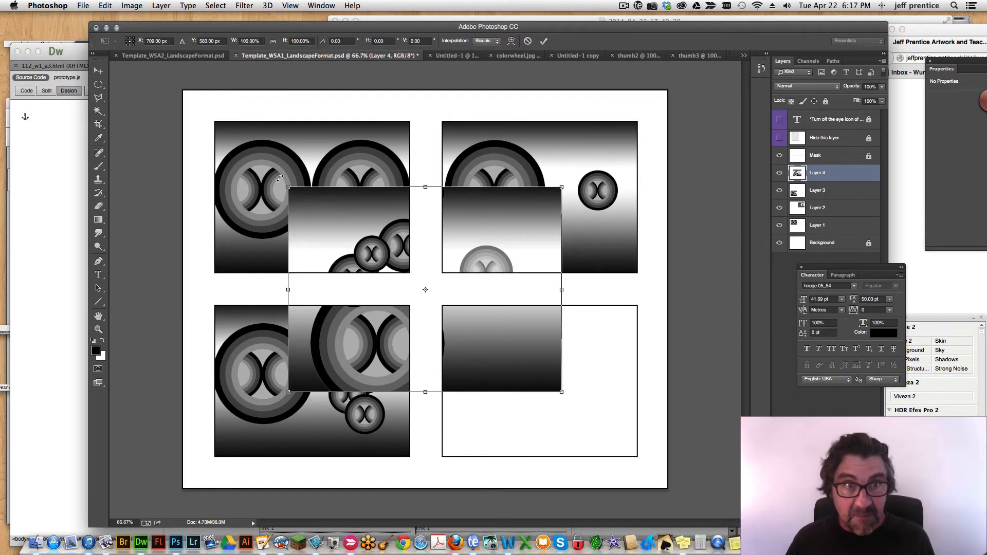
drag(296, 196, 358, 242)
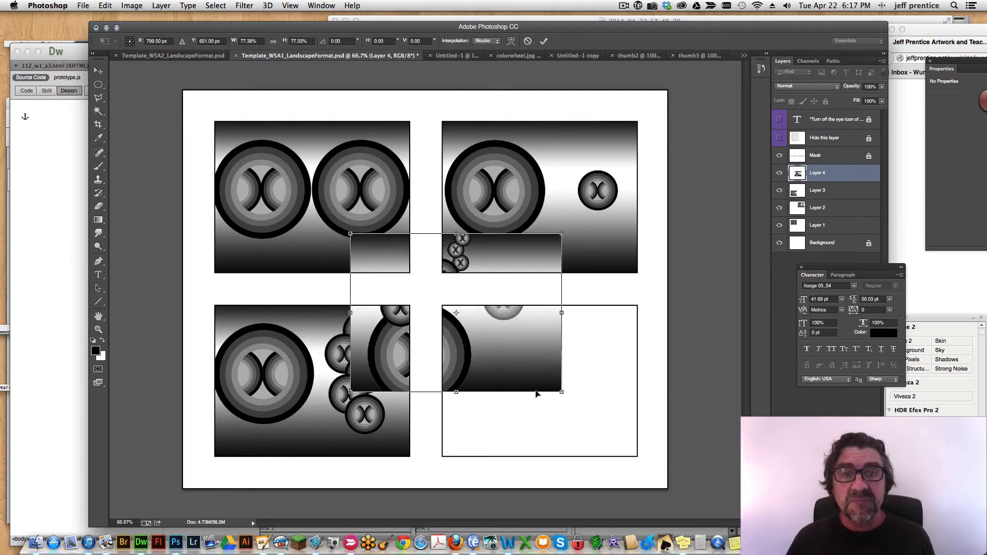
drag(504, 379, 593, 449)
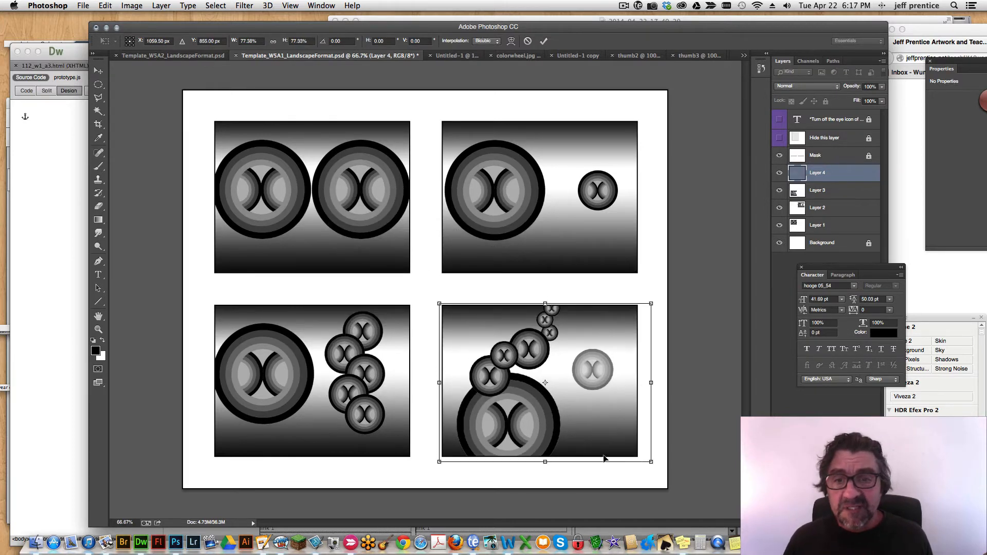
drag(650, 462, 643, 461)
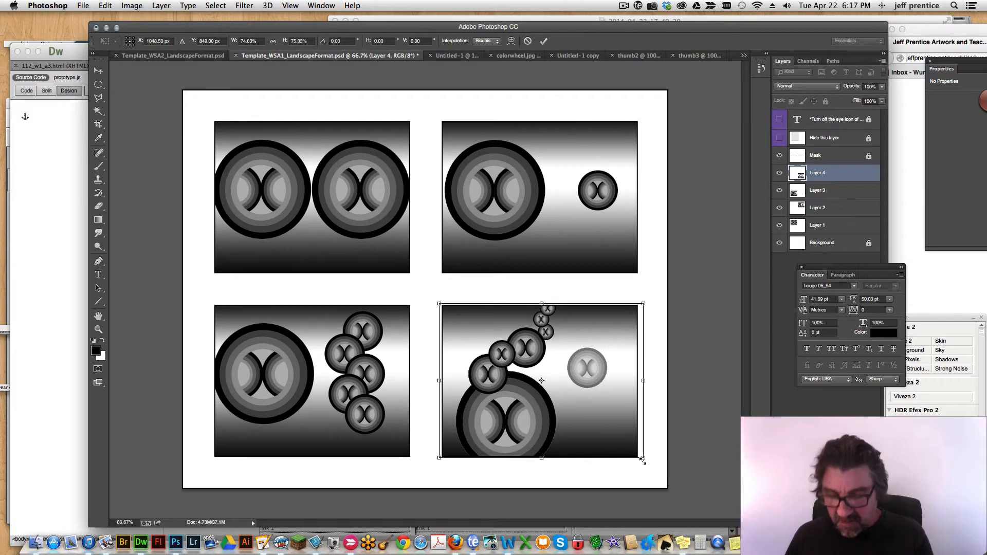
key(Return)
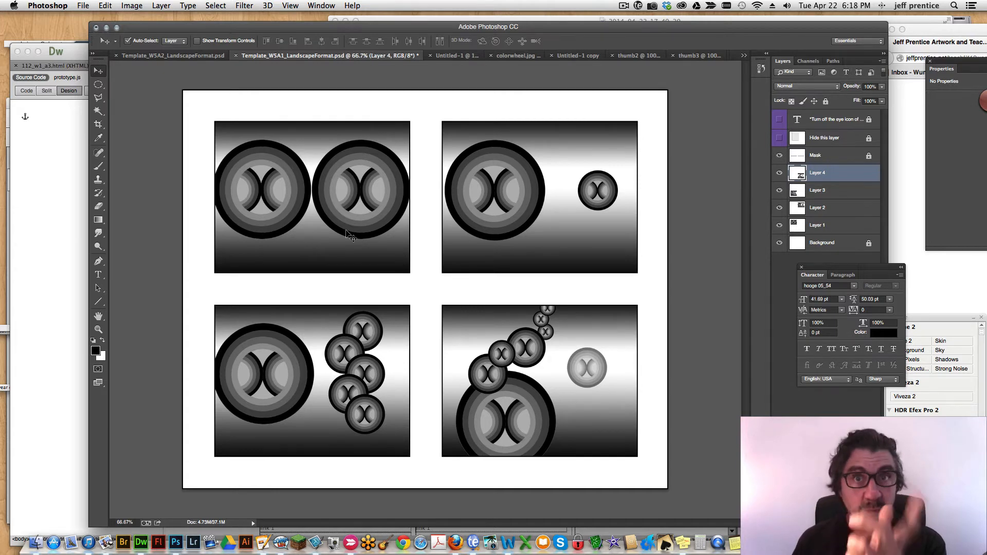
Return to Untitled-1 and hide all the small-circle layers, keeping only the large circle and the background visible.
click(628, 55)
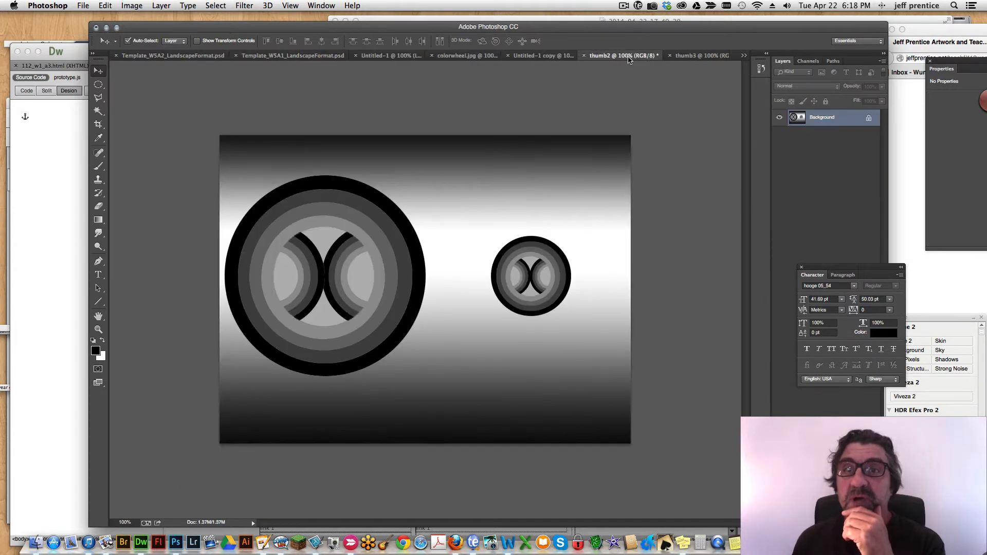
click(663, 56)
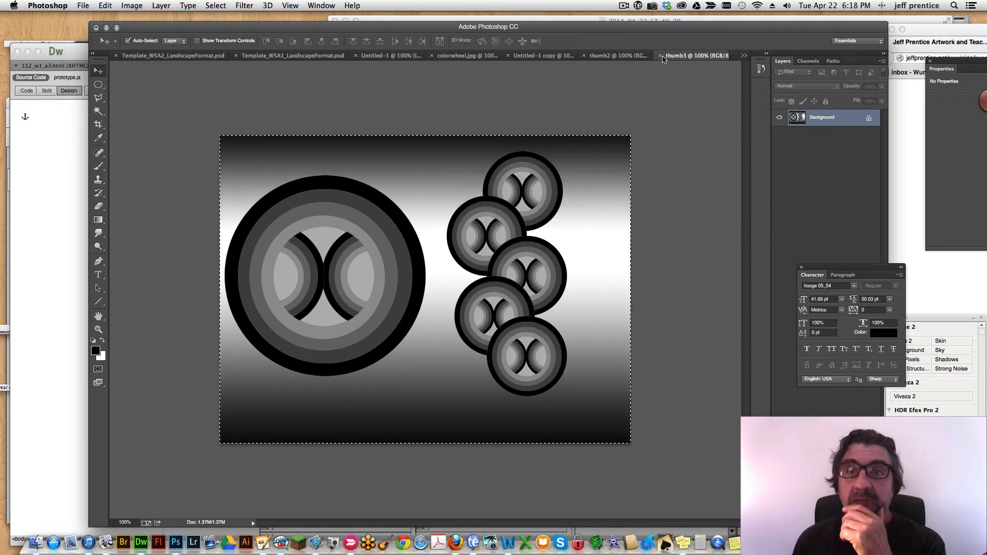
click(619, 56)
click(537, 56)
click(455, 57)
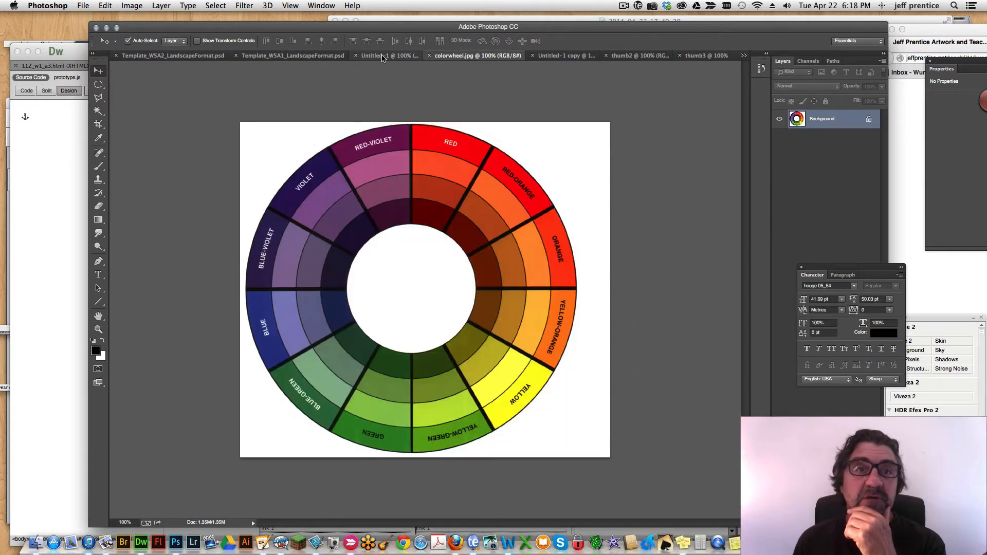
click(371, 58)
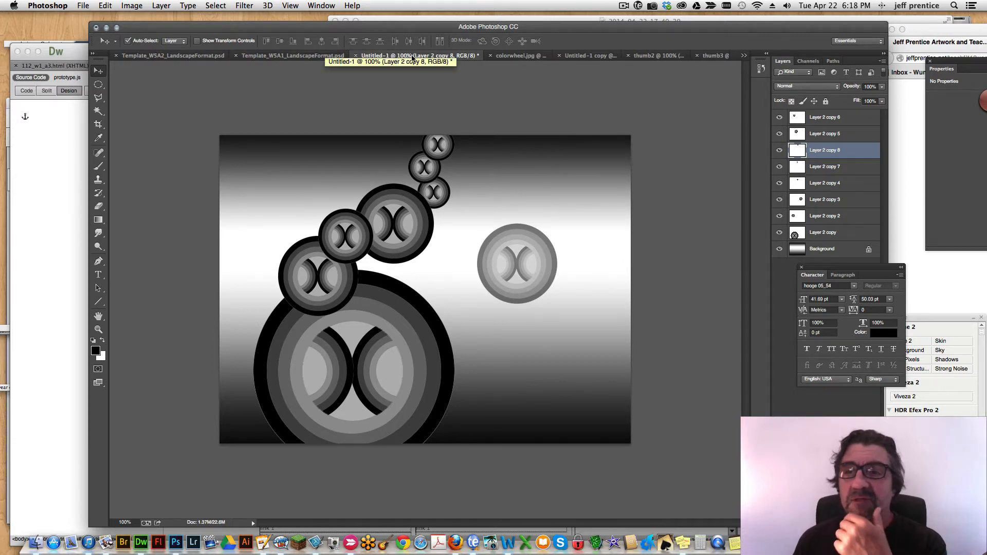
drag(779, 119, 784, 234)
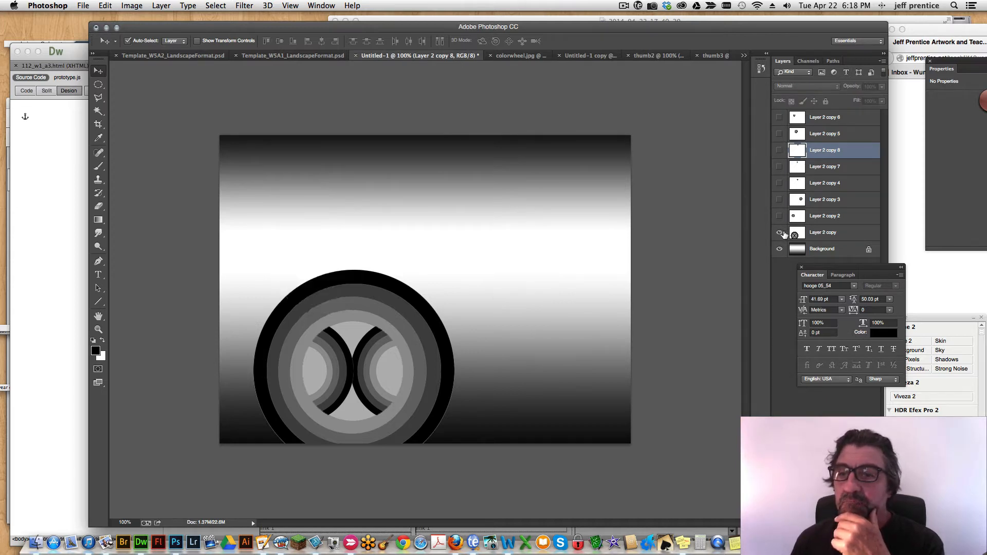
Move the large circle up, duplicate it, and align the two large circles side by side across the canvas's middle.
click(816, 234)
drag(404, 344, 592, 265)
drag(388, 291, 388, 290)
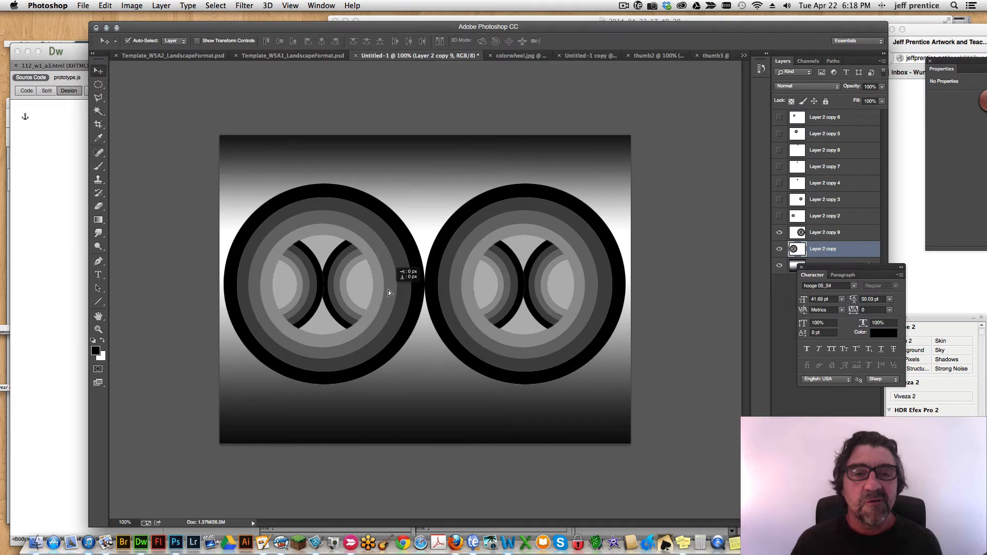
click(498, 285)
key(Up)
key(Up)
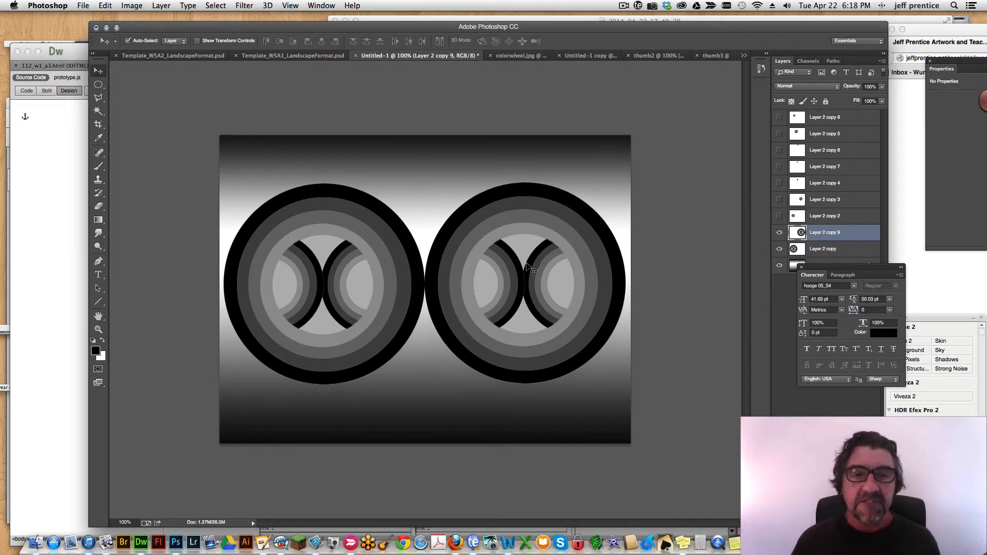
key(Down)
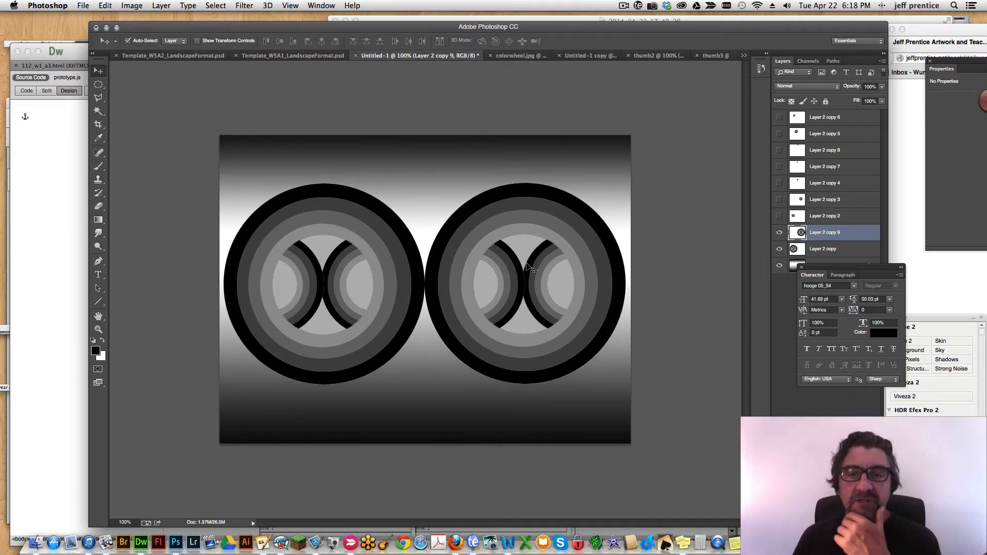
key(Down)
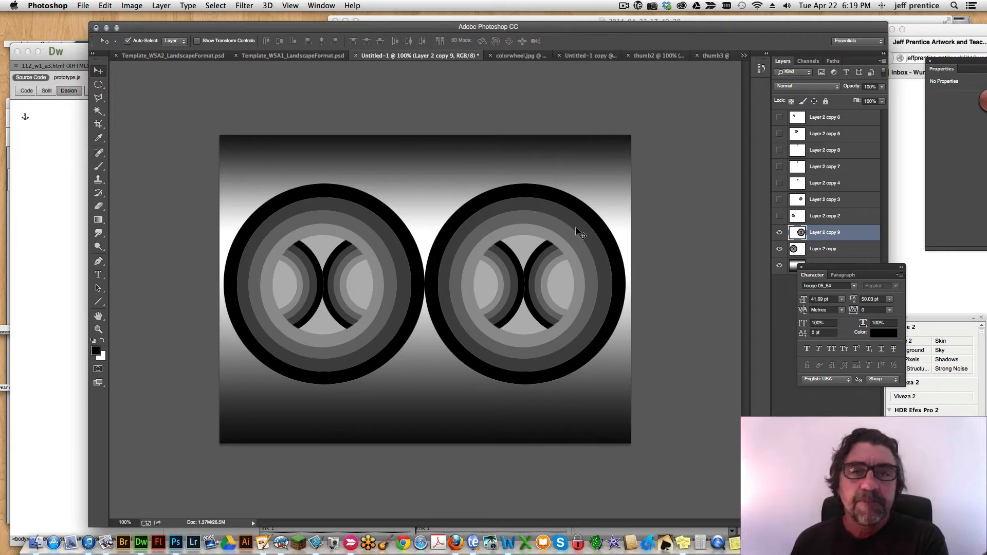
Detach colorwheel.jpg into its own floating window and arrange it beside the main window as a visible reference.
click(514, 57)
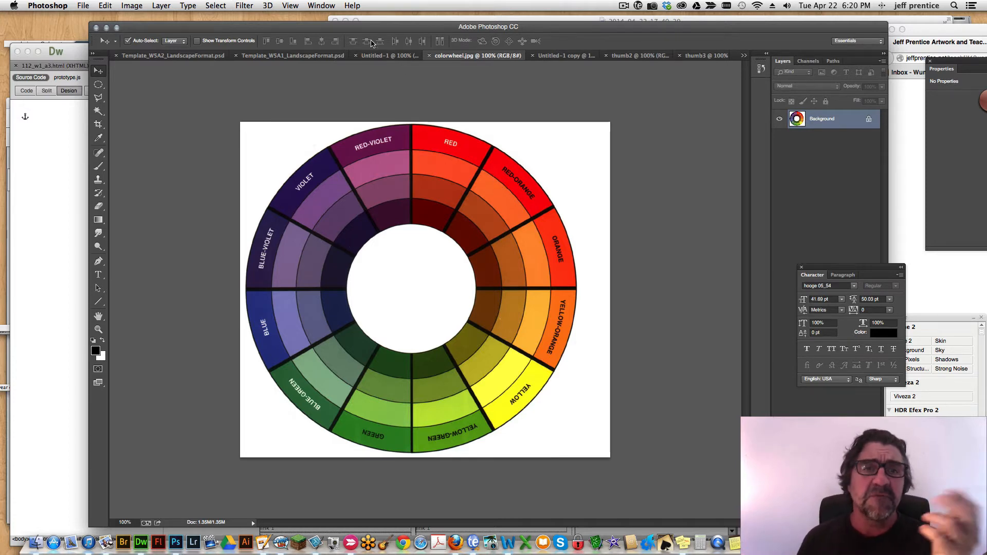
drag(451, 57, 721, 59)
drag(681, 34, 651, 30)
click(864, 61)
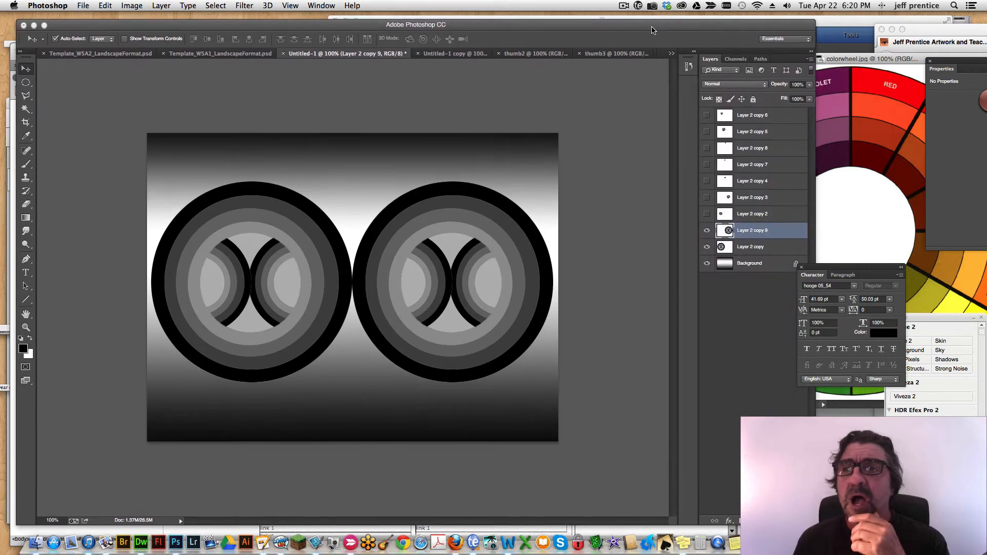
Try selecting the individual rings and inner arcs of the left large circle with the Magic Wand, and clear the selection.
click(232, 204)
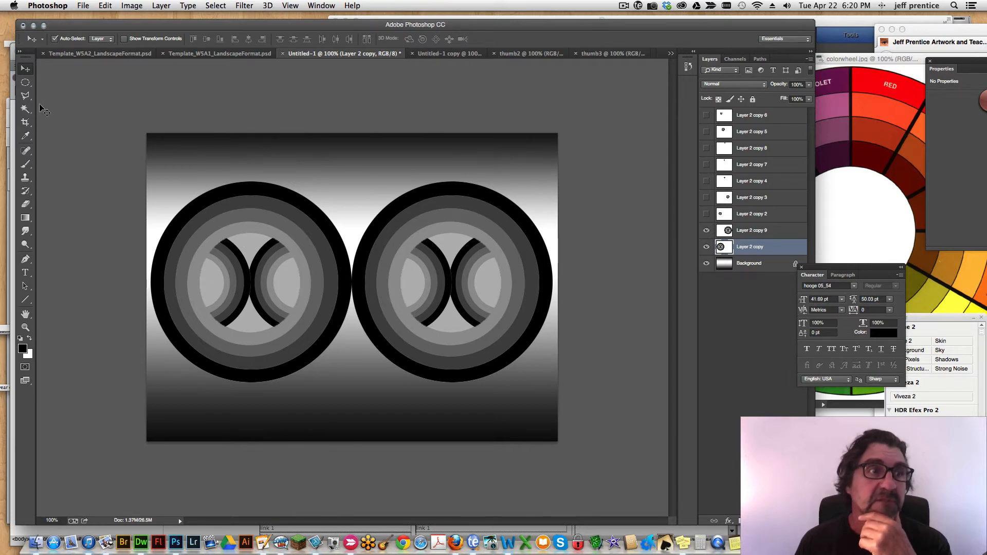
click(24, 111)
click(239, 198)
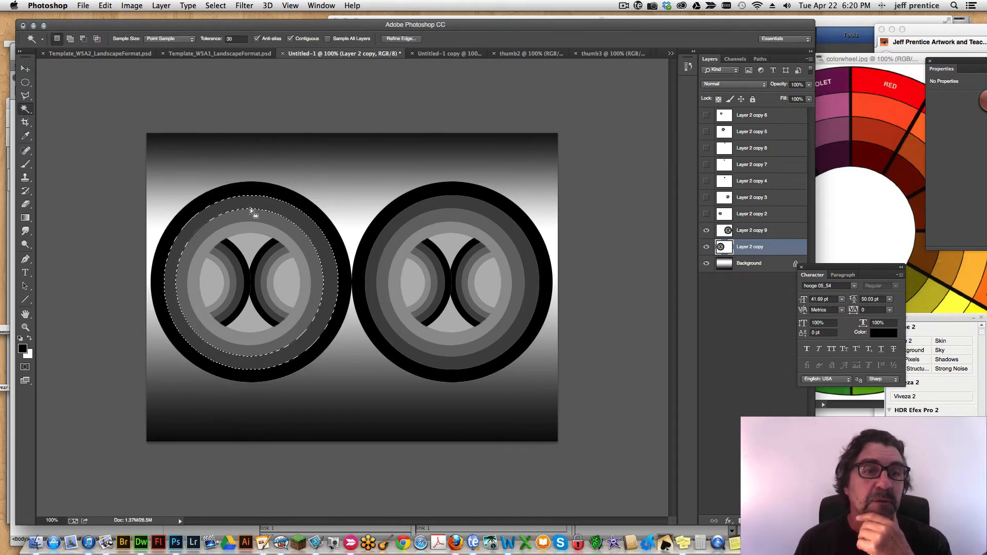
click(246, 249)
click(231, 273)
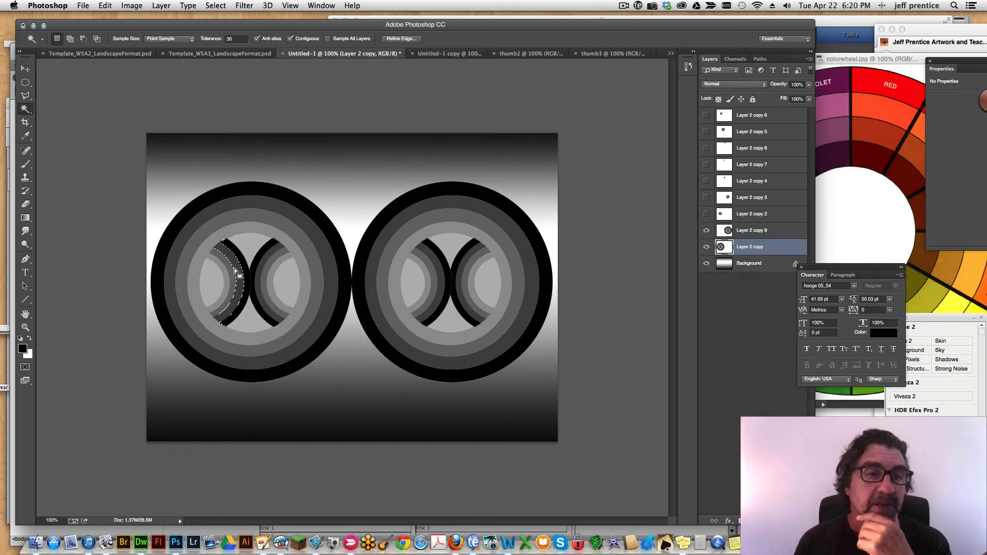
click(268, 265)
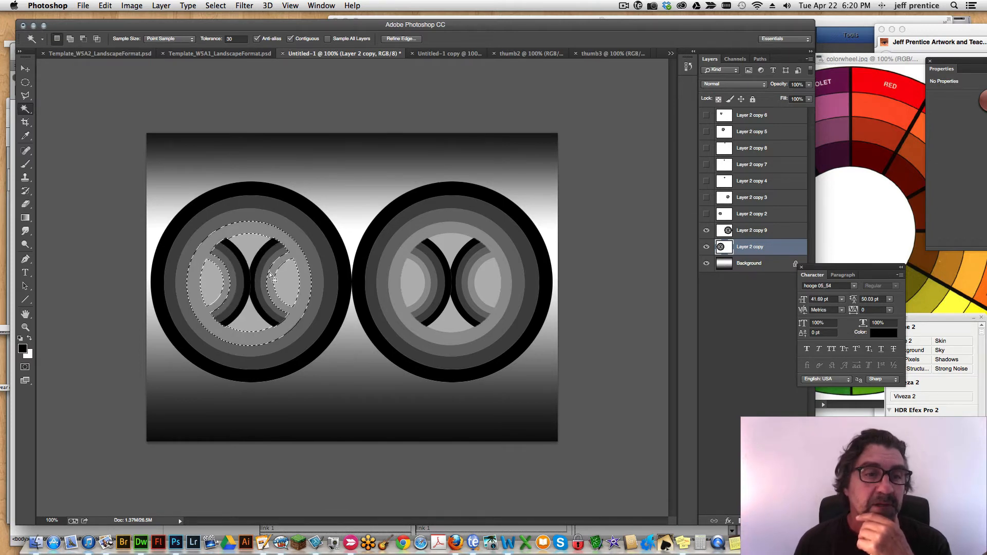
click(412, 207)
key(super+d)
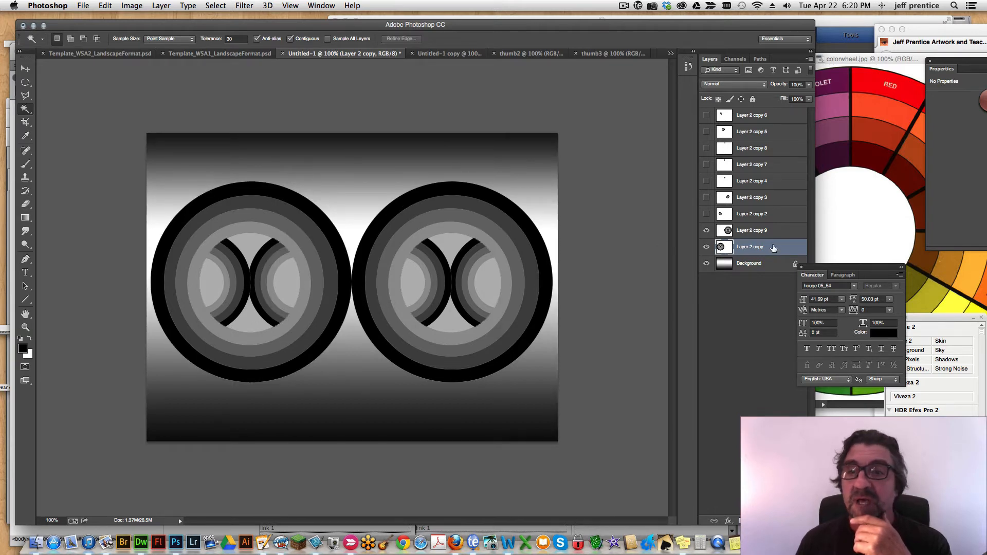
Test Magic Wand selections on the right large circle's rings, hide the Layer 2 copy 9 layer, and deselect.
click(765, 232)
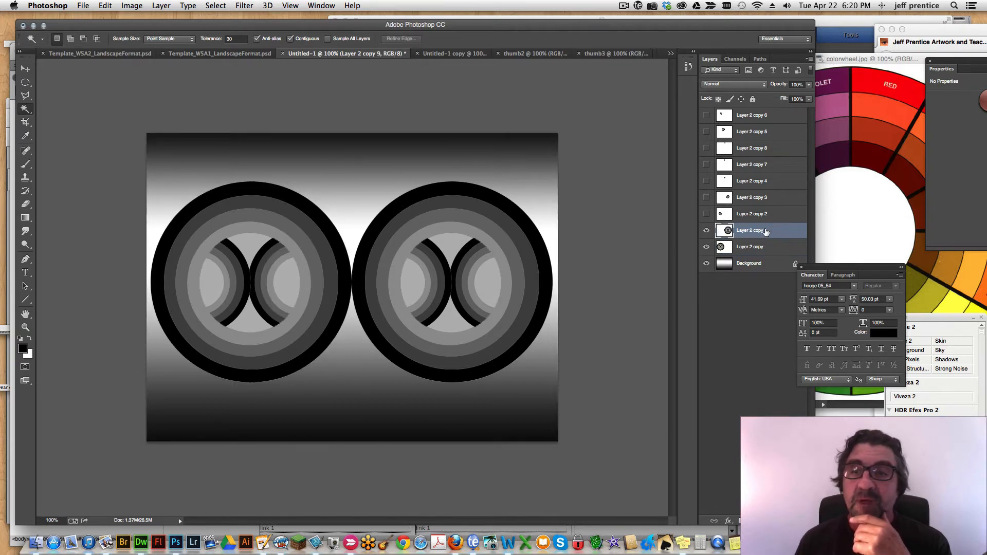
click(506, 214)
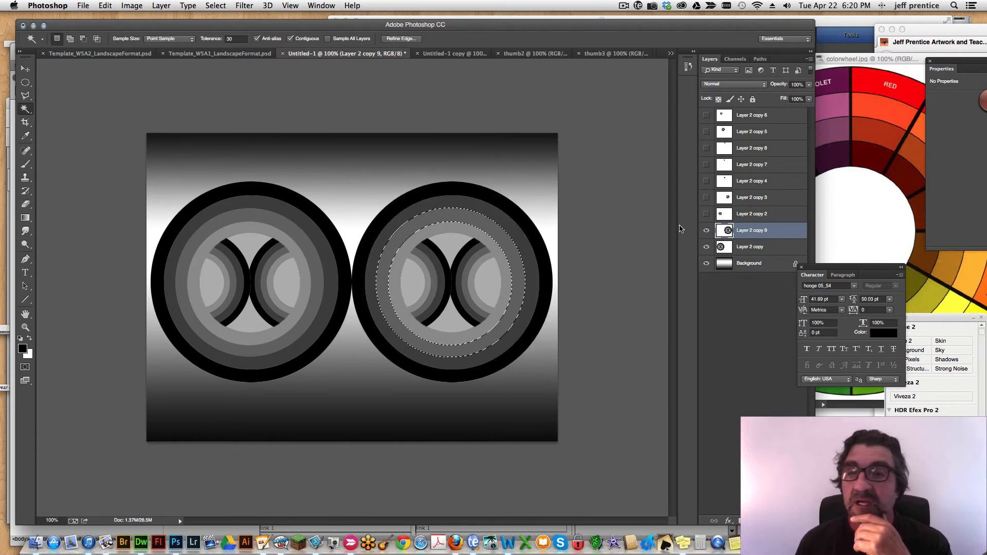
click(707, 231)
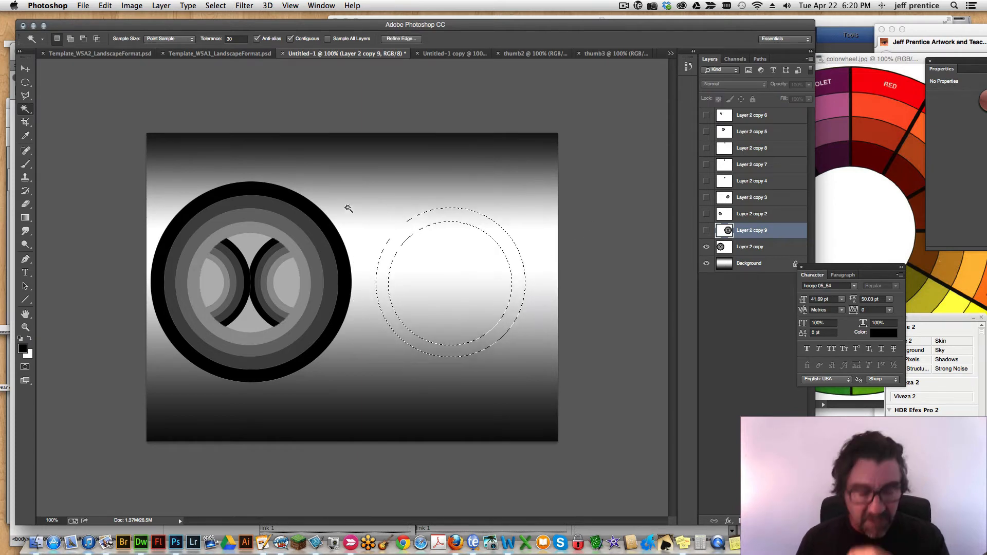
key(super+d)
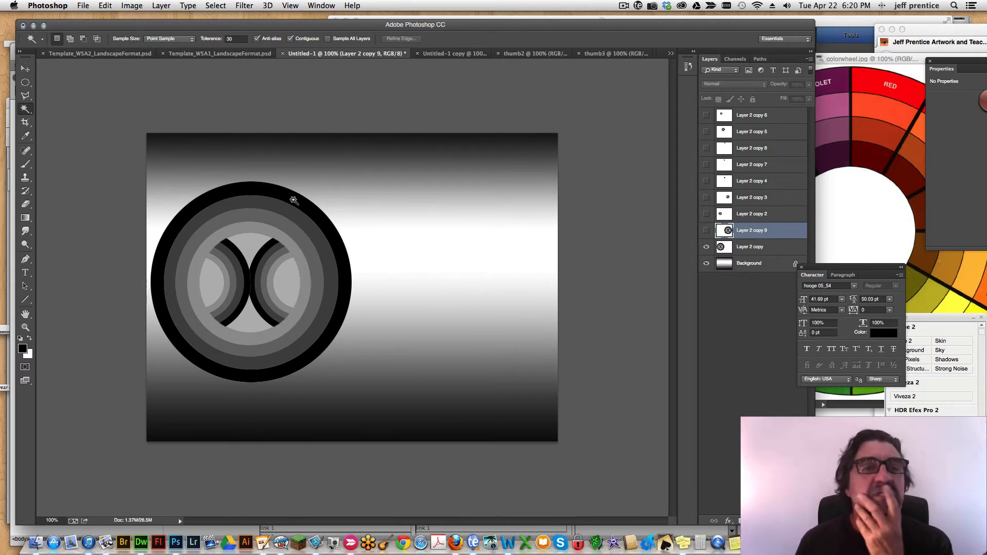
Select the Background layer and save the document to the Desktop as warm.psd in Photoshop format.
click(756, 266)
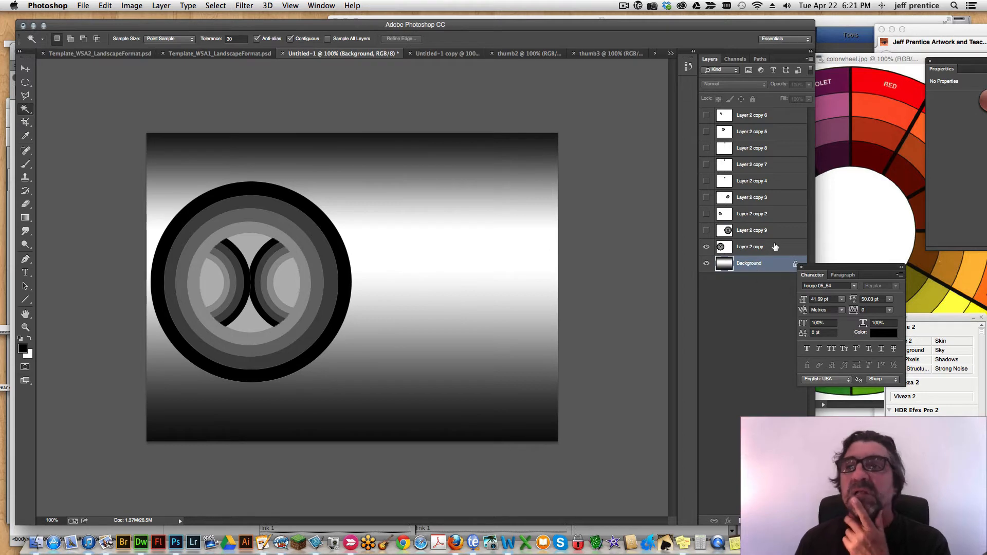
click(83, 6)
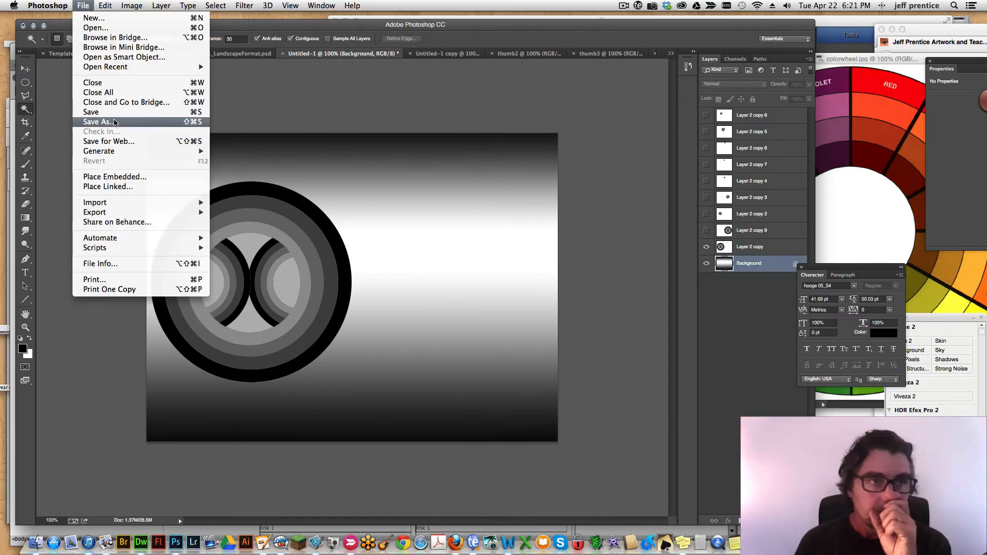
click(97, 122)
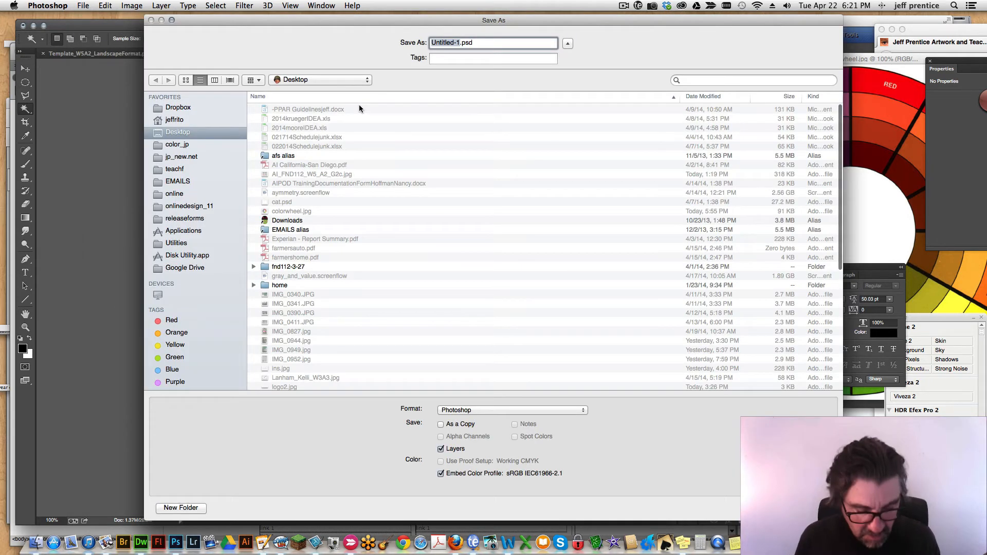
text(warm)
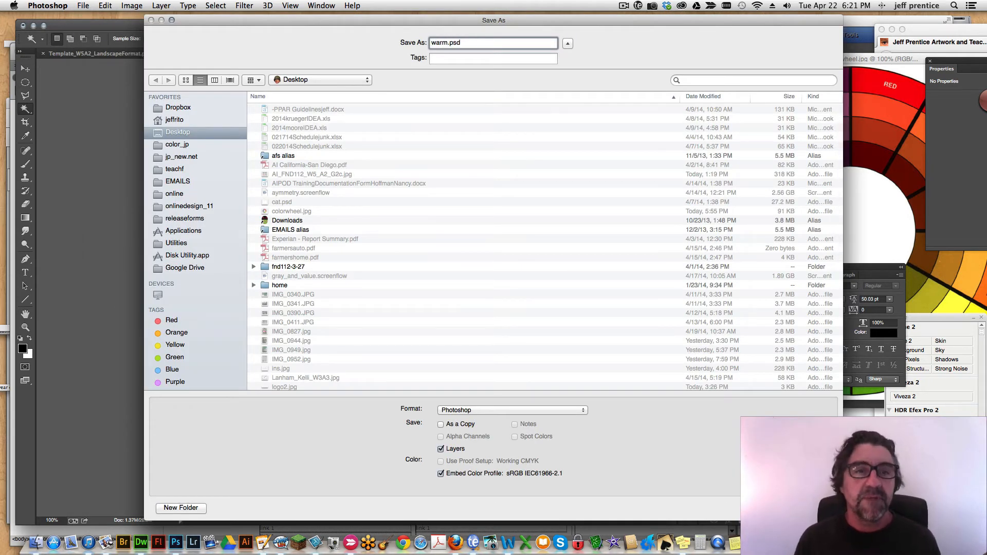
key(Return)
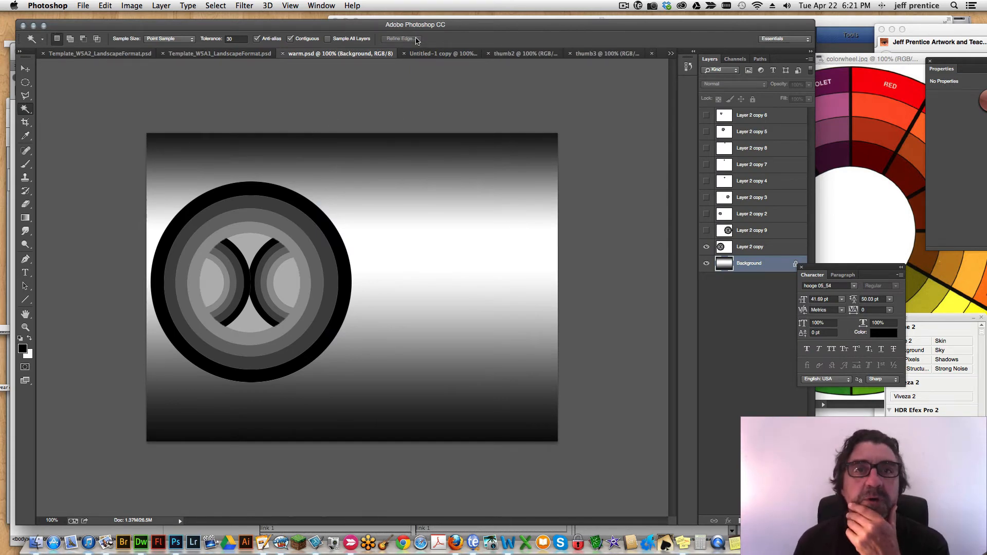
drag(435, 33, 434, 31)
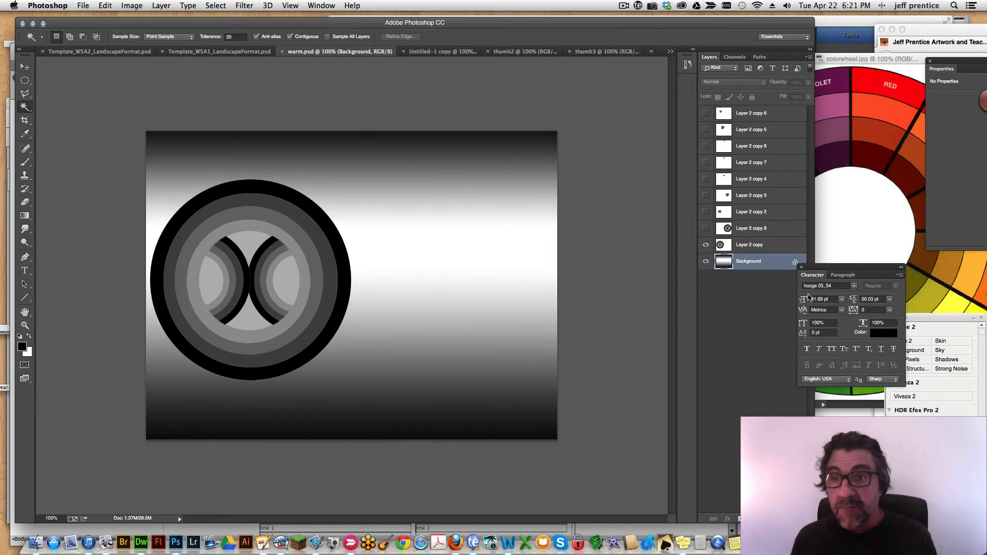
Colorize the Background gradient with Hue/Saturation at hue 14, saturation 59 and lightness +11.
key(super+u)
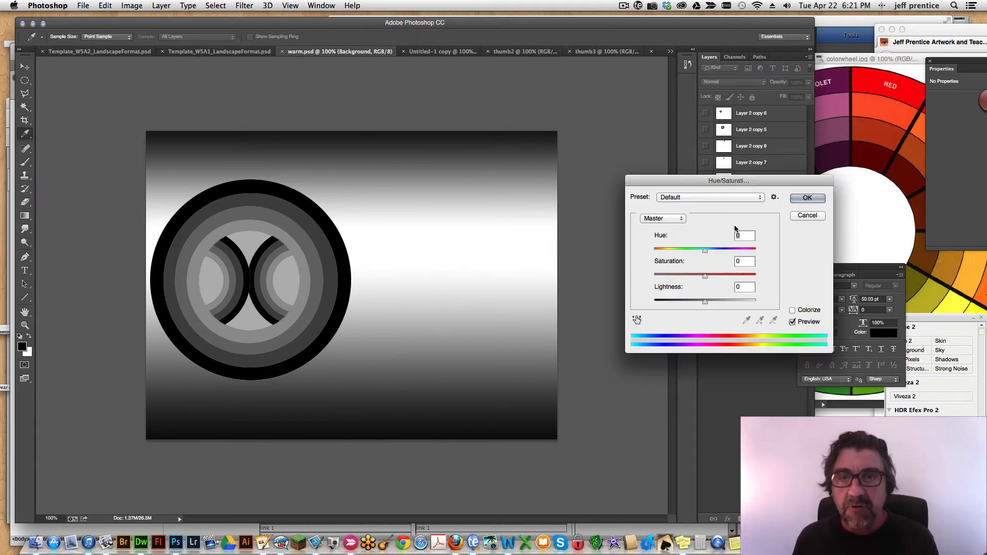
drag(730, 176, 710, 186)
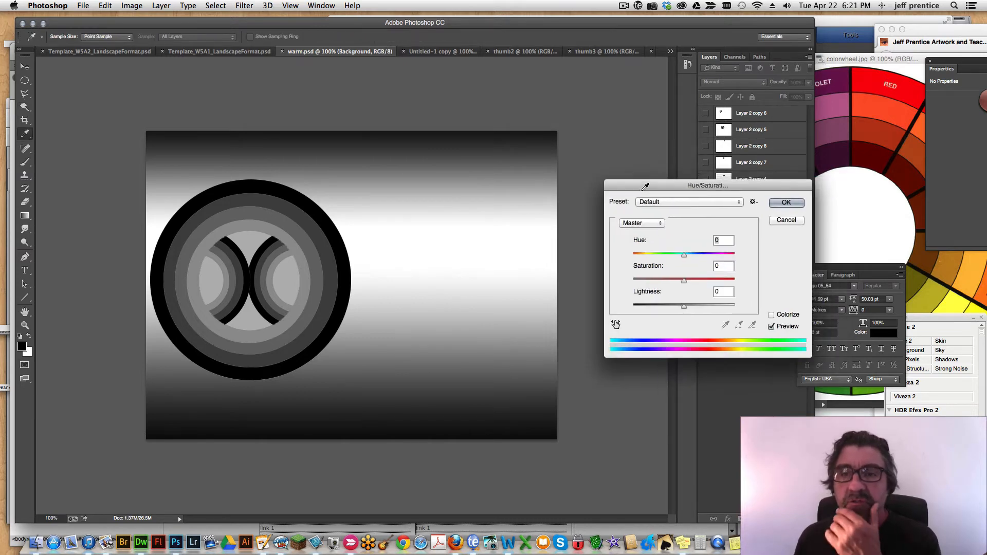
click(773, 317)
mouse_move(639, 256)
mouse_down()
mouse_move(657, 258)
mouse_move(637, 265)
mouse_up()
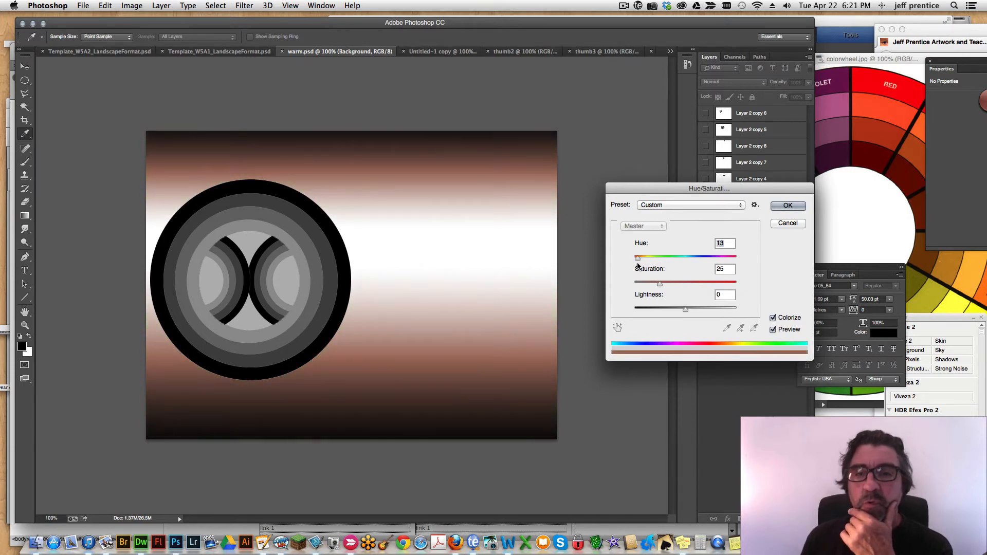
drag(685, 309, 687, 283)
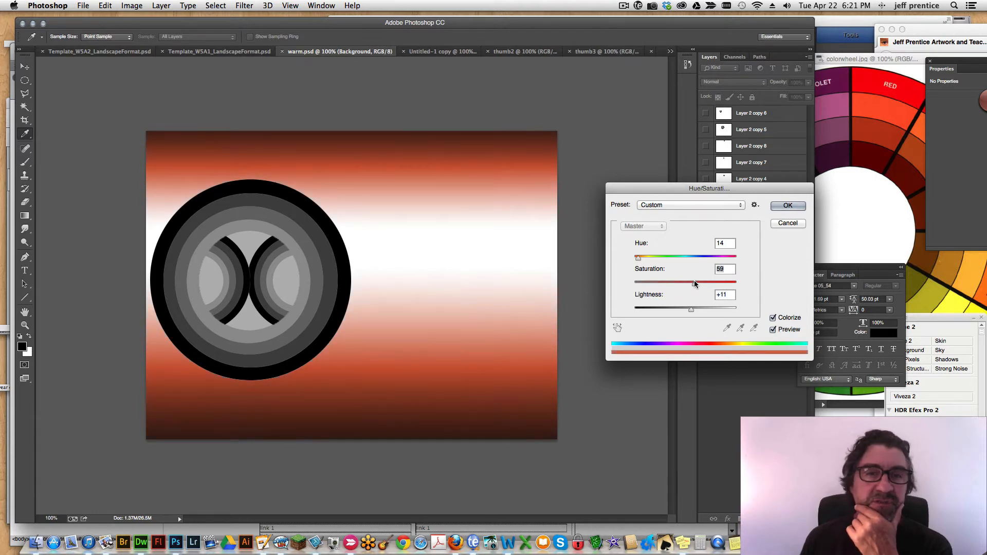
click(787, 205)
Make Layer 2 copy the active layer and select the circle's black outer ring with the Magic Wand.
key(w)
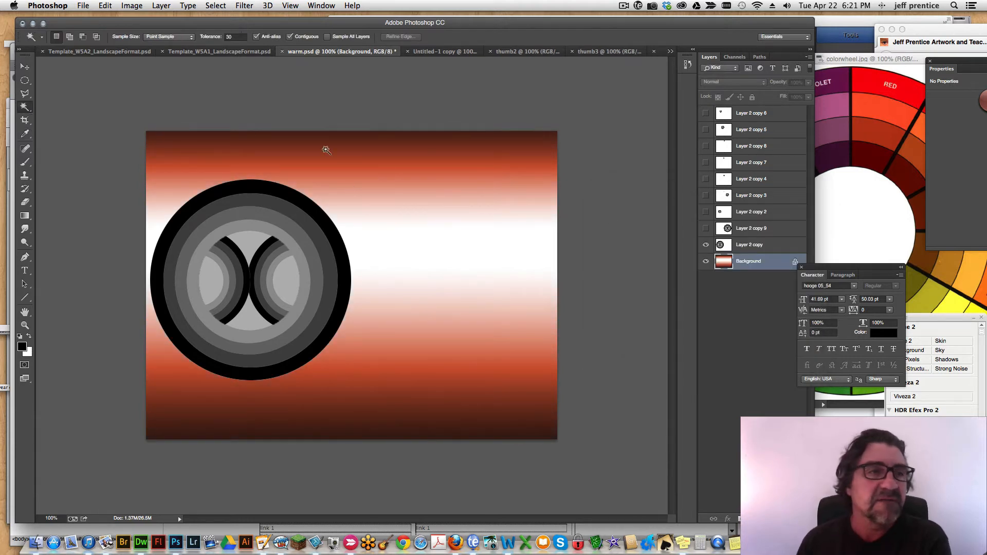
click(295, 200)
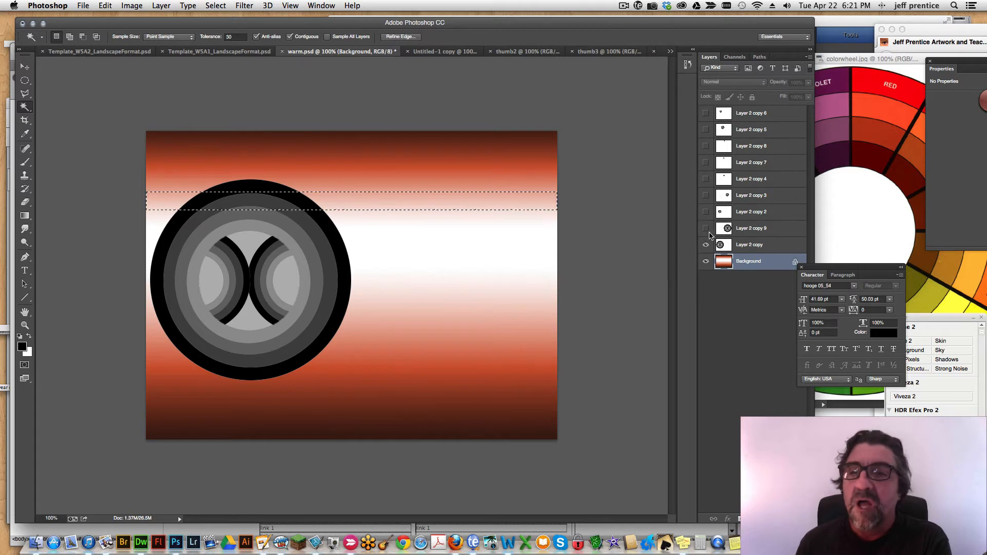
click(749, 244)
key(super+d)
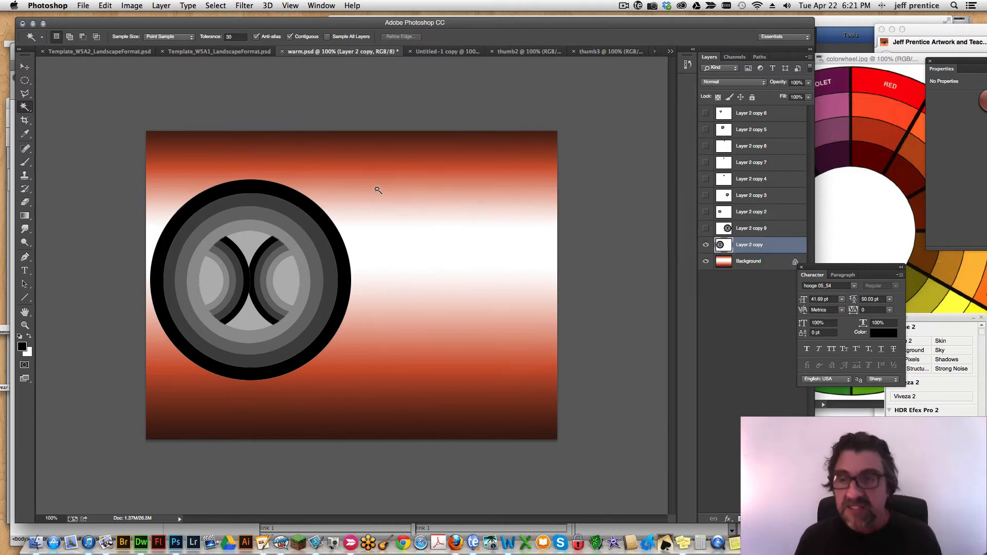
click(303, 201)
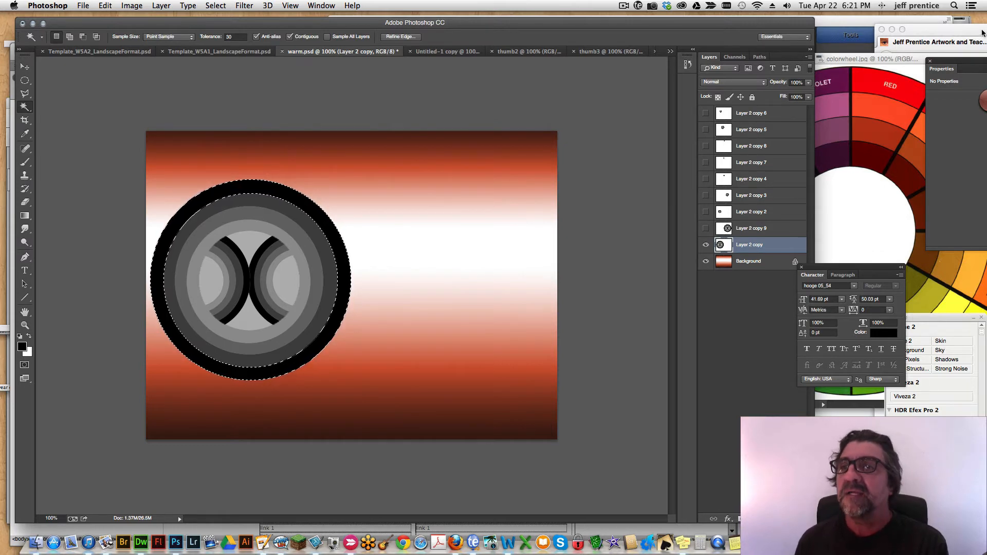
Bring the color wheel fully into view, sample the bright outer red of its RED-ORANGE segment as foreground color, and move the wheel aside.
drag(849, 60, 681, 62)
click(32, 135)
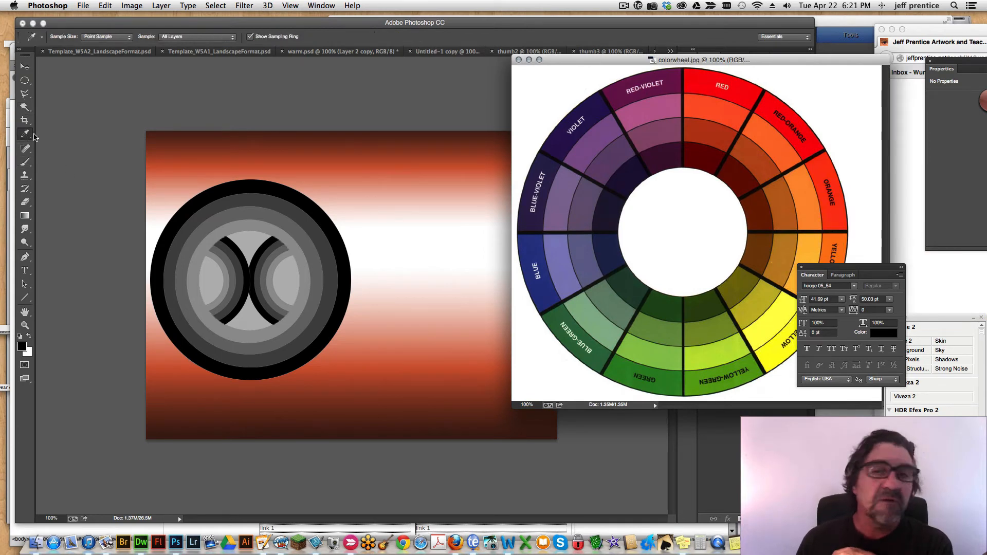
click(780, 143)
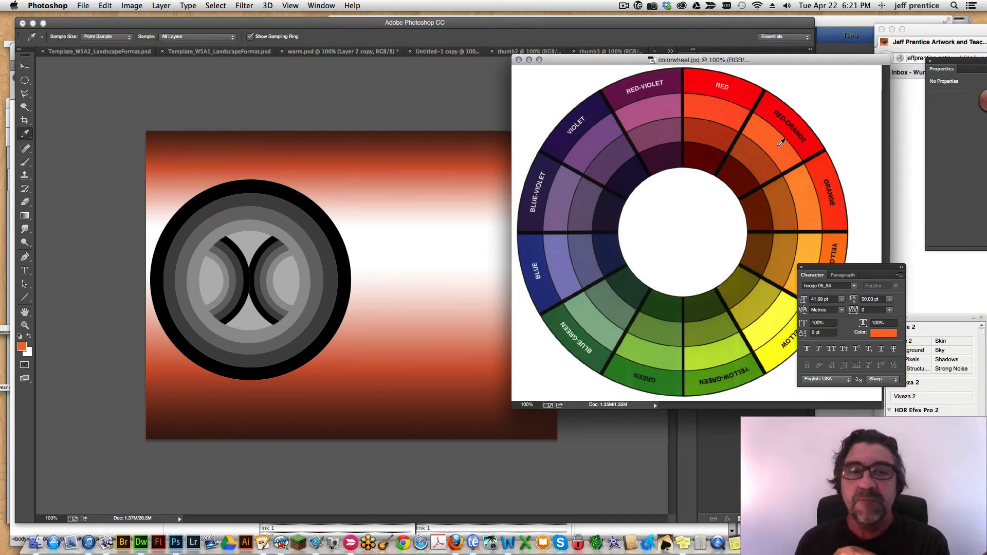
click(794, 131)
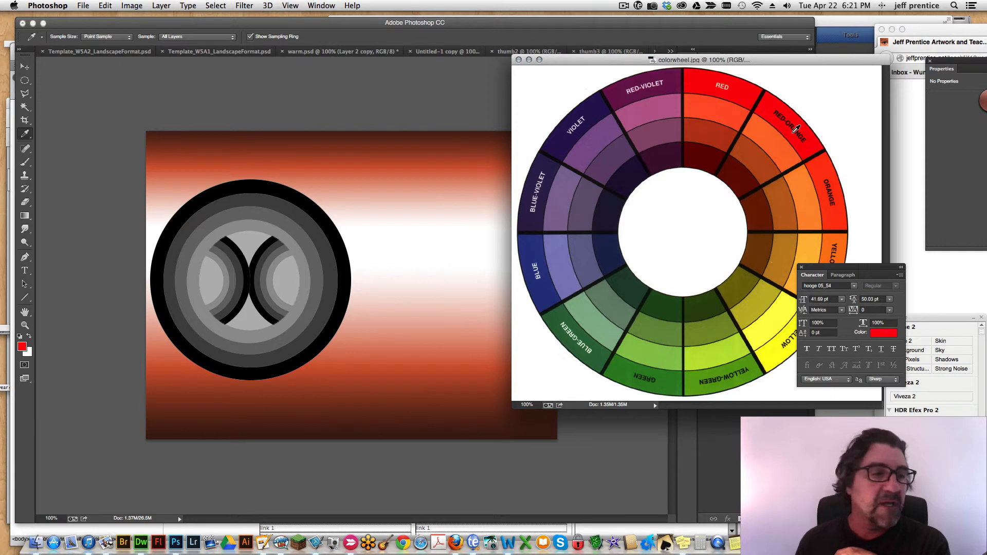
drag(575, 60, 731, 98)
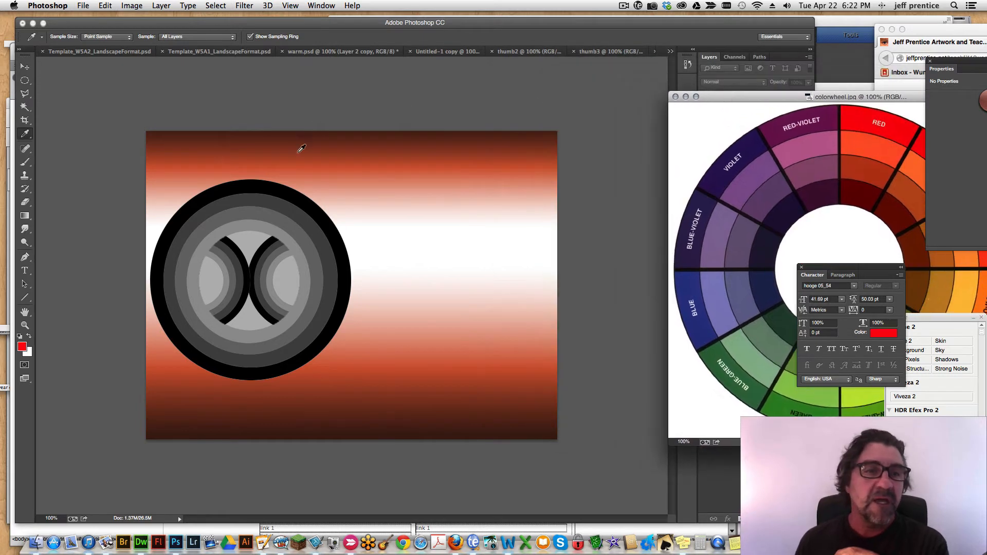
Fill the circle's black outer ring on Layer 2 copy with the sampled red and deselect it.
click(24, 106)
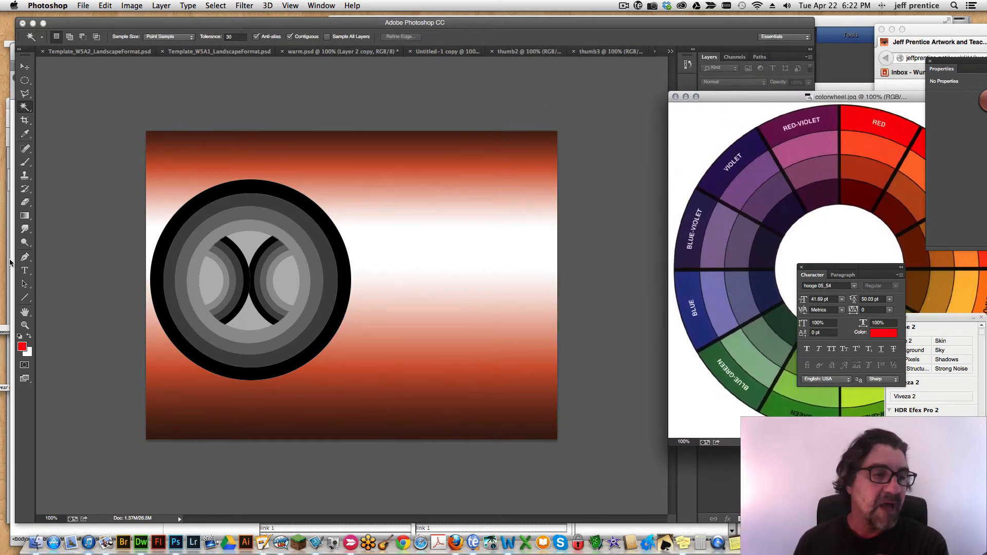
click(273, 191)
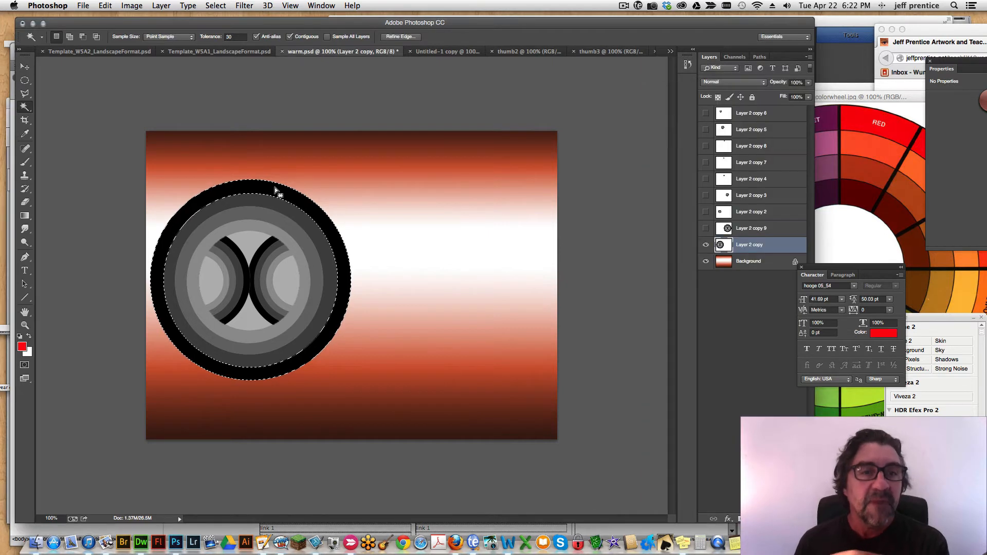
key(alt+BackSpace)
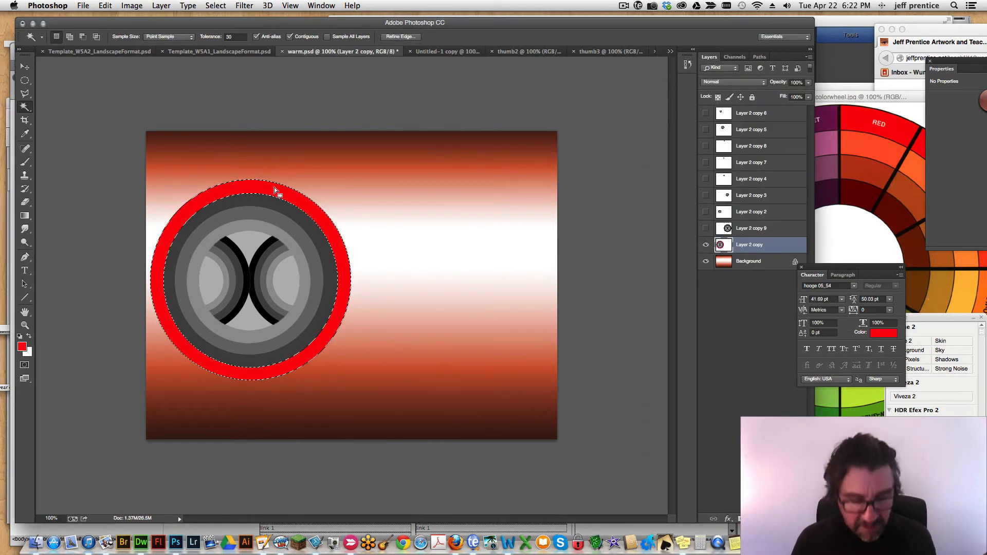
key(super+d)
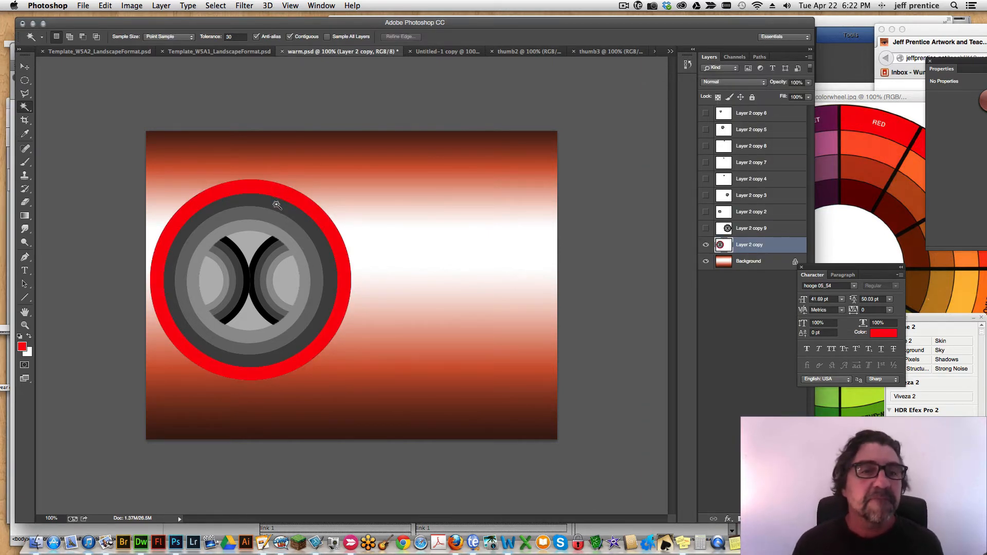
Fill the circle's second ring with the foreground red and shift its hue by -19 to a pinkish red.
click(278, 206)
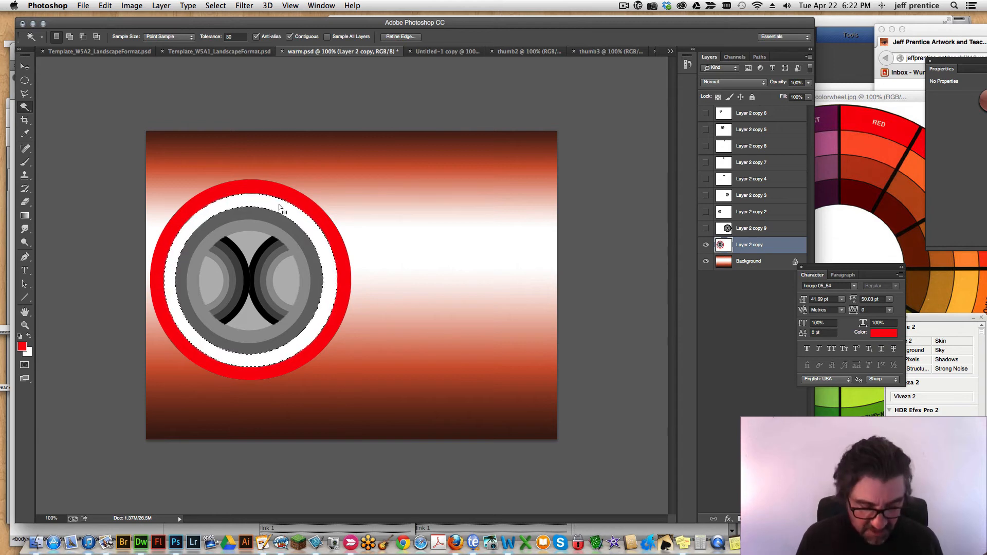
key(alt+BackSpace)
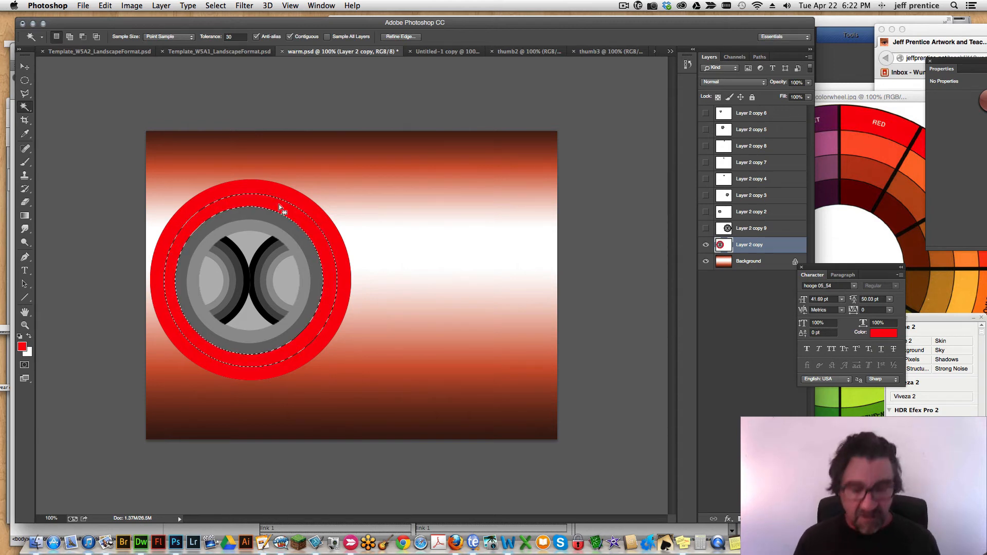
key(super+u)
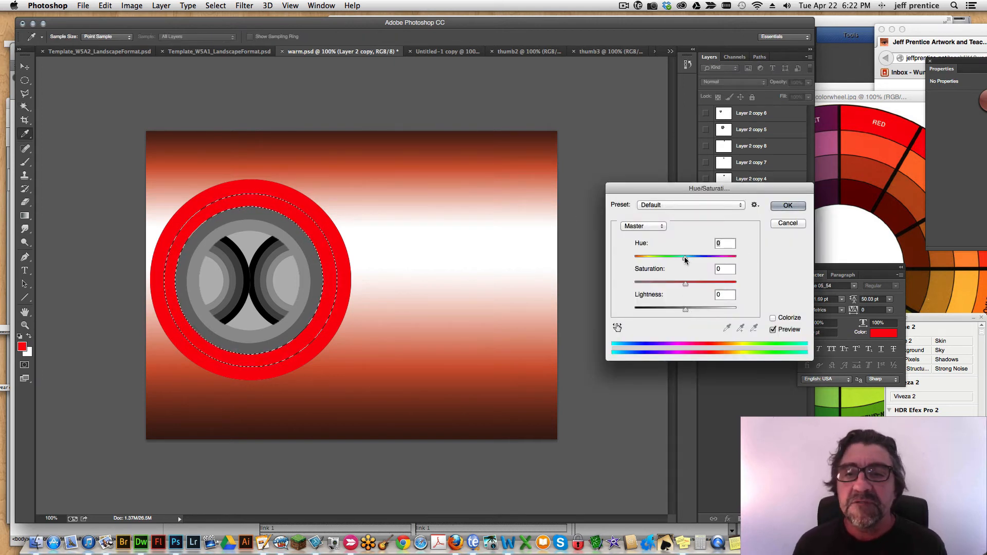
drag(684, 261, 676, 262)
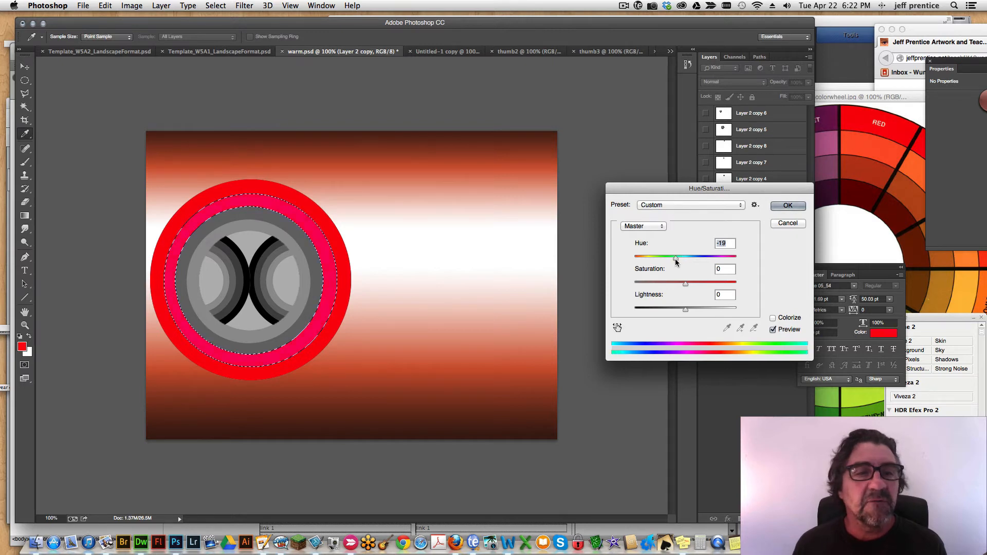
click(788, 205)
Fill the circle's third ring with the foreground red and shift its hue by +23 to orange.
key(w)
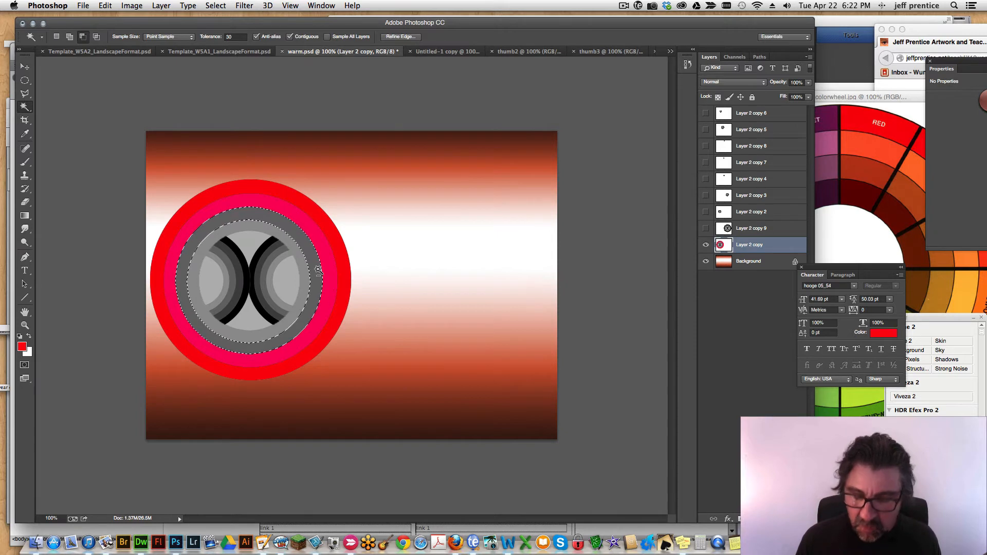
key(alt+BackSpace)
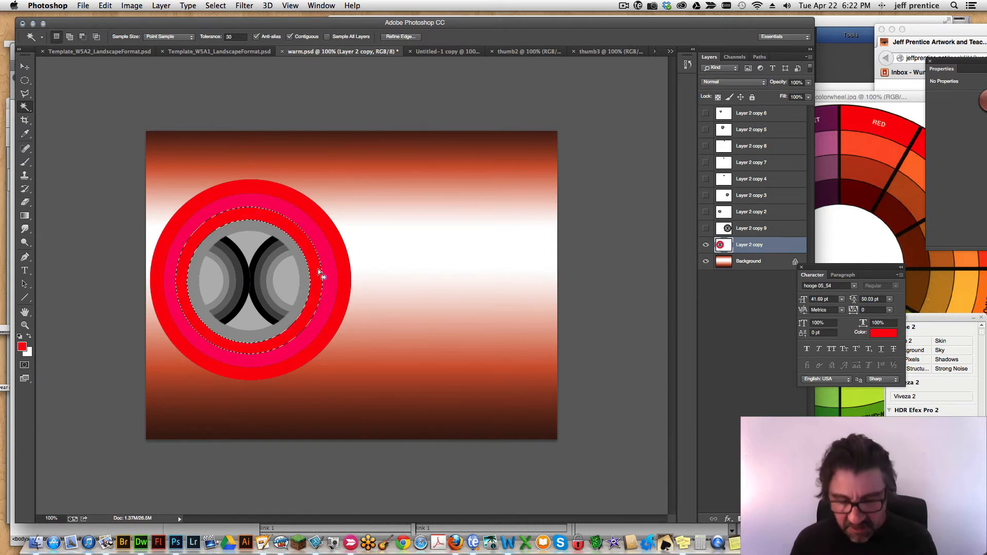
key(ctrl+u)
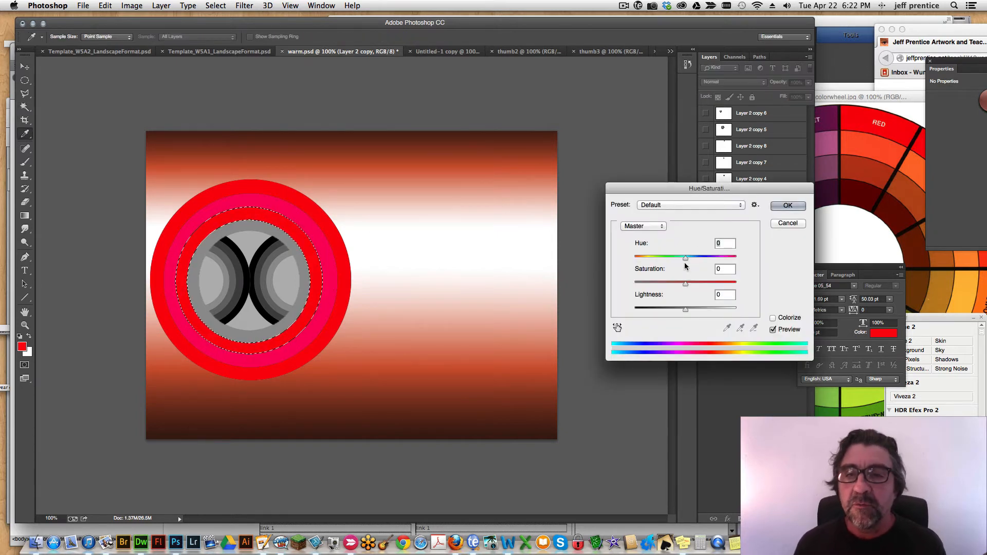
mouse_move(686, 258)
mouse_down()
mouse_move(657, 260)
mouse_move(697, 257)
mouse_up()
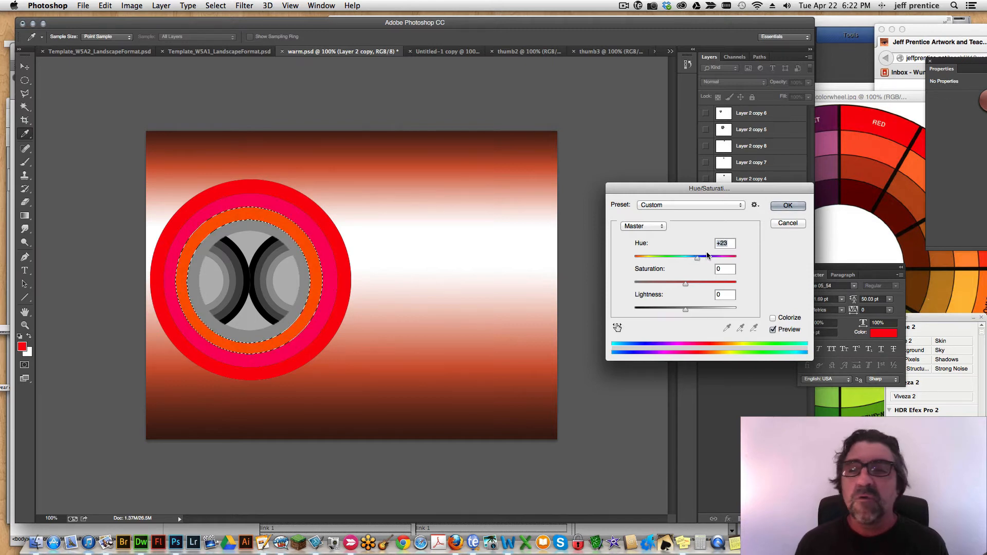
click(787, 206)
Fill the circle's fourth ring and its matching inner arcs with the foreground red, and shift their hue by +39 to yellow-orange.
click(302, 264)
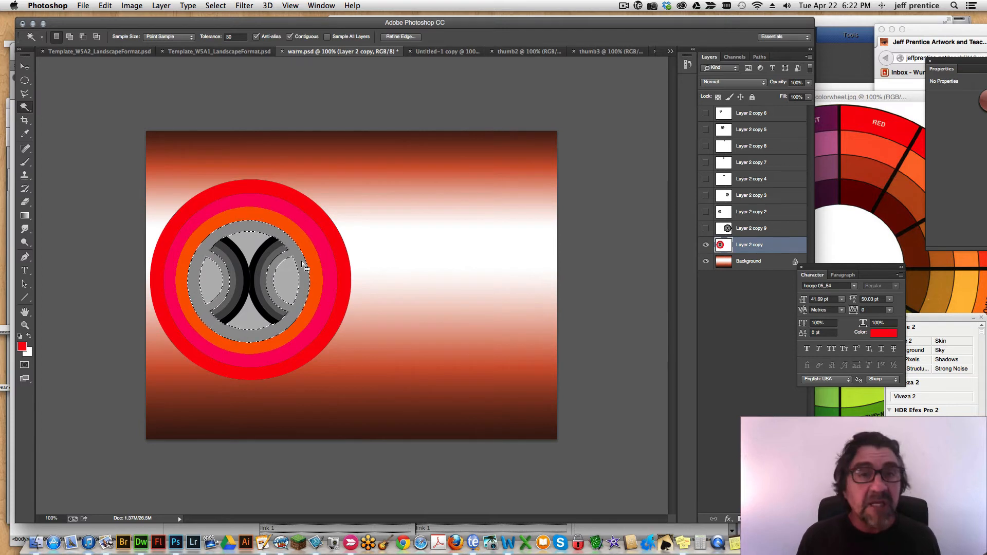
key(super+d)
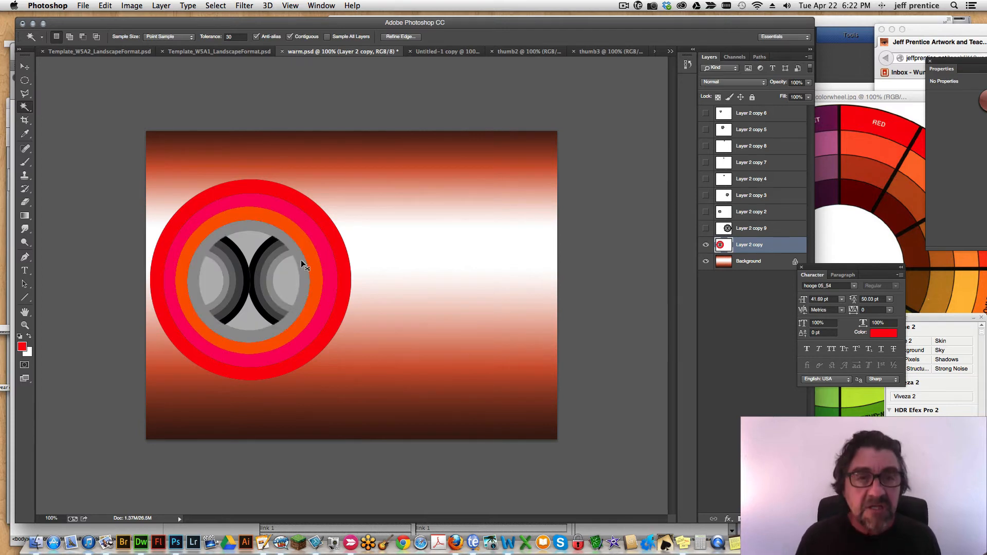
key(alt)
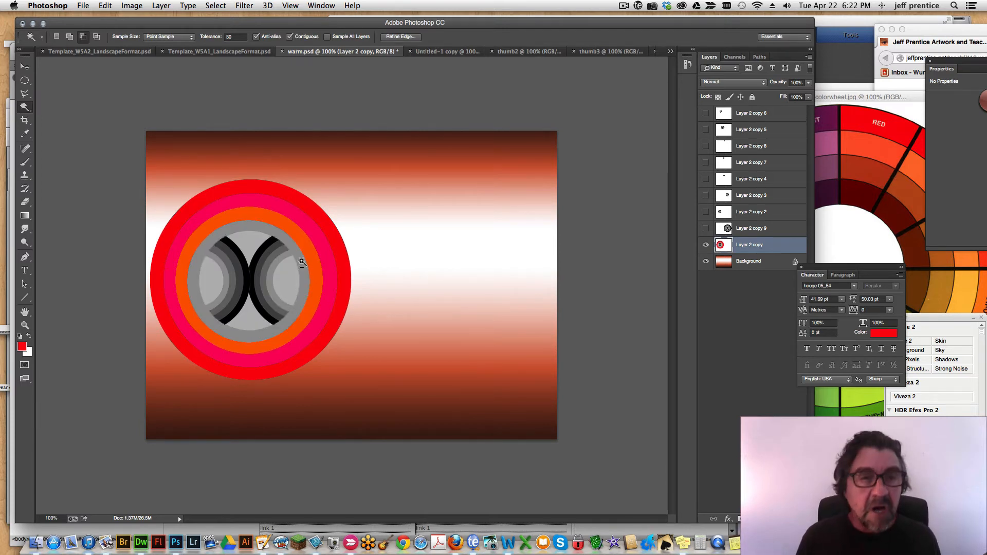
key(alt+BackSpace)
key(super+u)
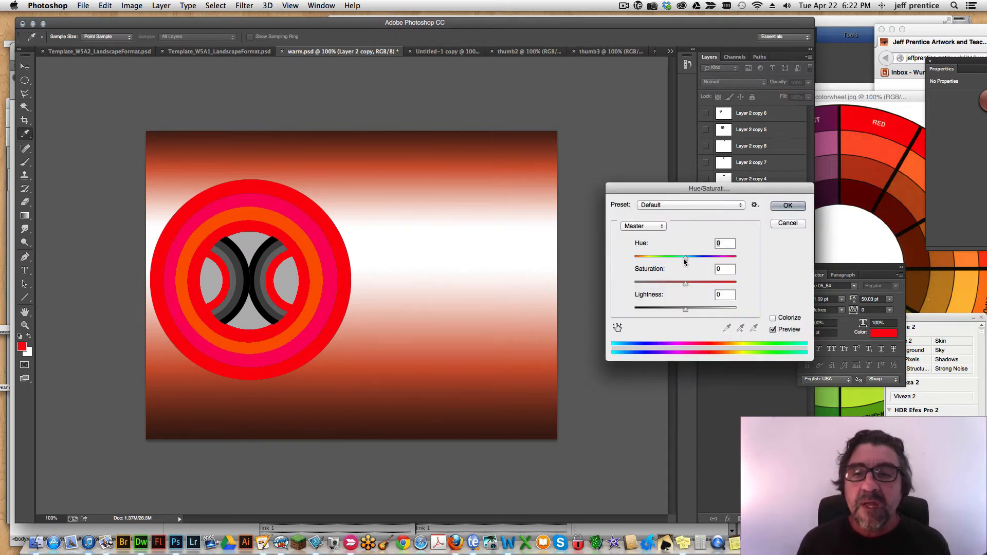
drag(685, 258, 705, 259)
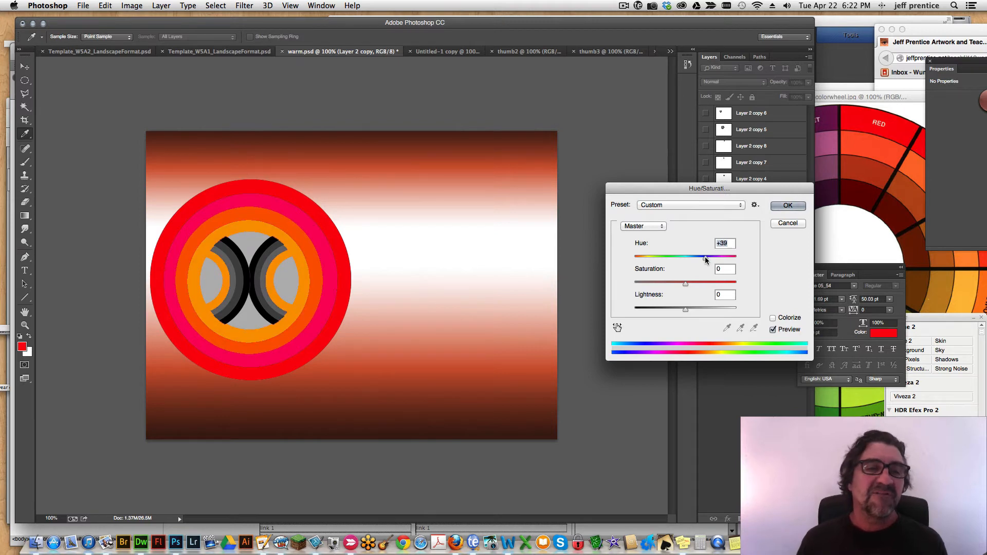
click(787, 206)
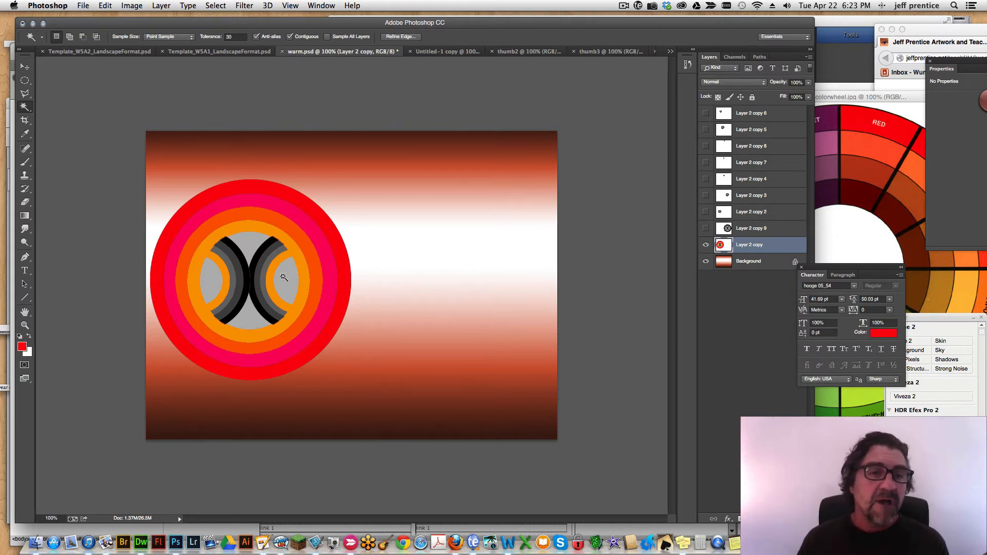
Fill the gray arcs bordering the yellow-orange inner arcs with red, and set their saturation to -56 and lightness to +32.
click(268, 243)
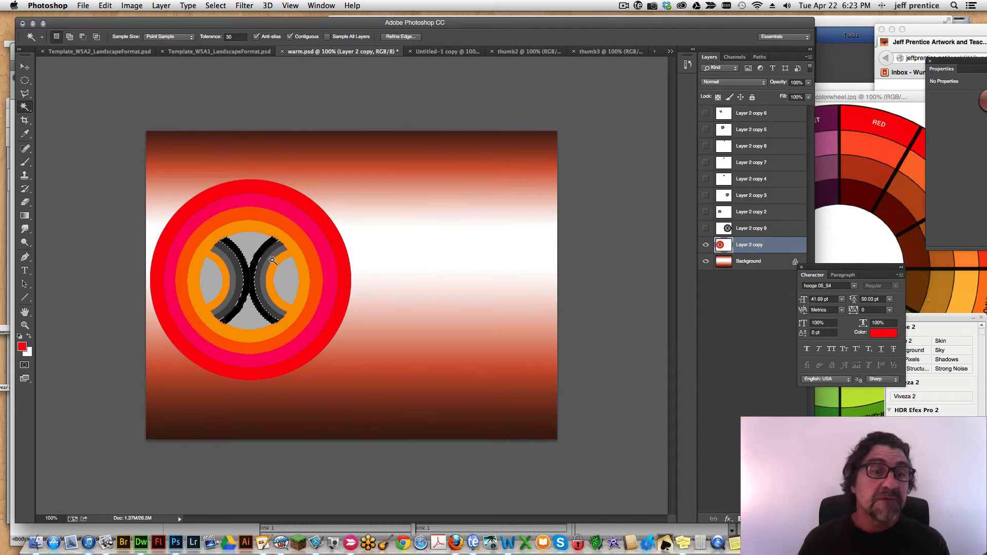
shift+click(232, 280)
key(super+h)
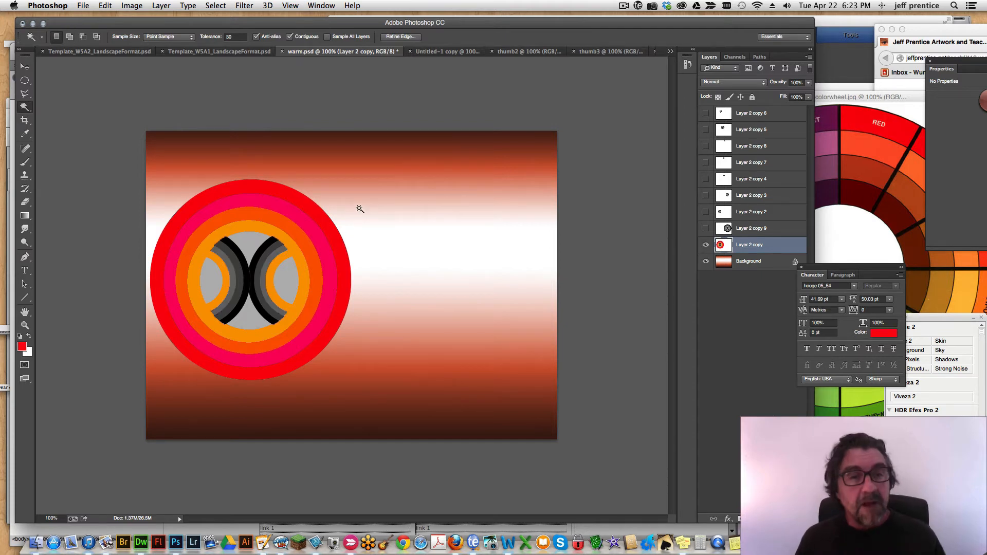
key(alt)
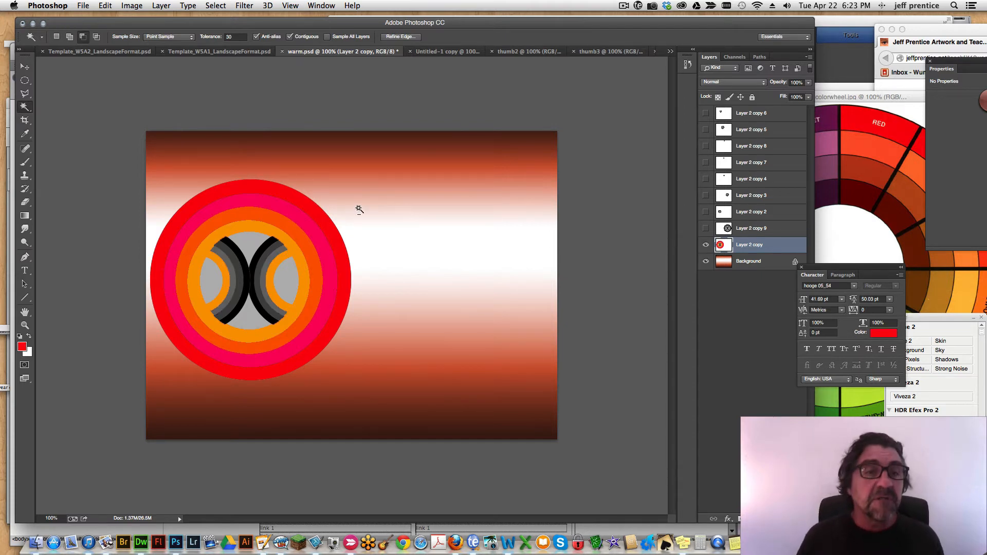
key(alt+BackSpace)
key(super+u)
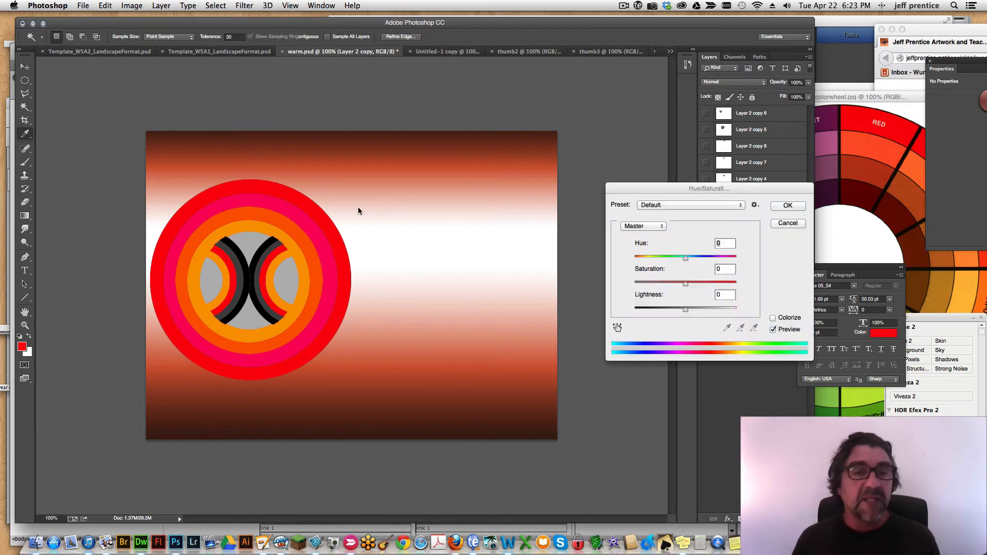
drag(684, 283, 703, 305)
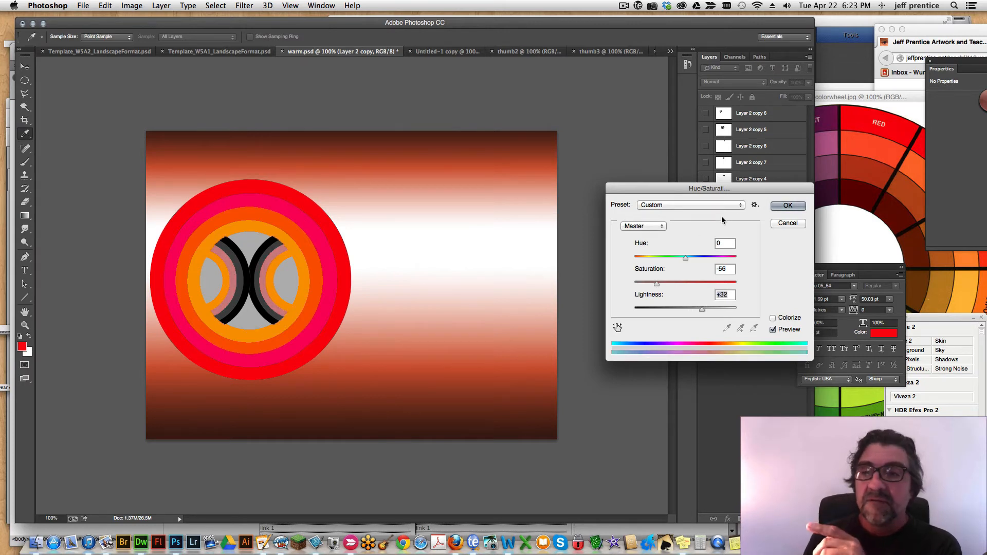
click(787, 205)
key(w)
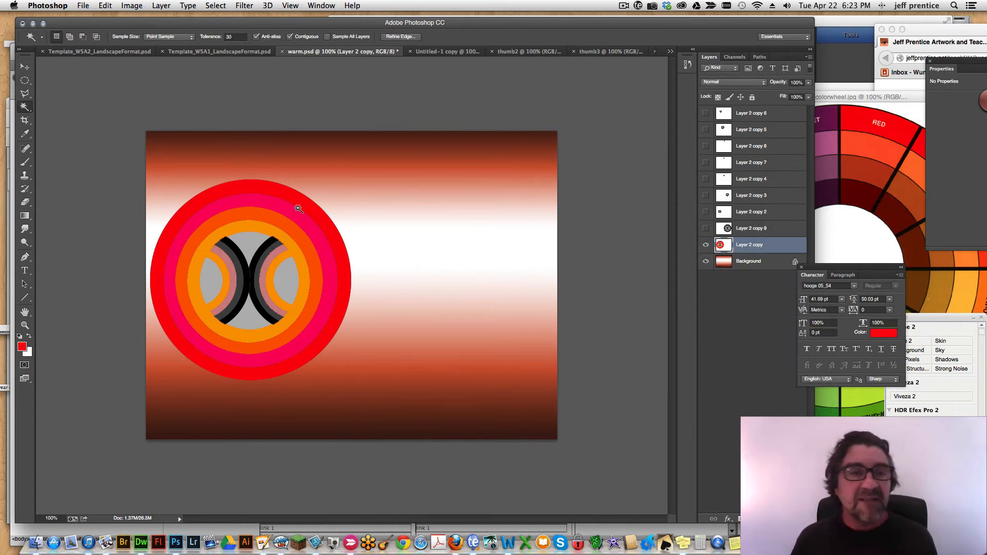
Duplicate the coloured circle and place the copy beside the original so their outer rings touch.
key(v)
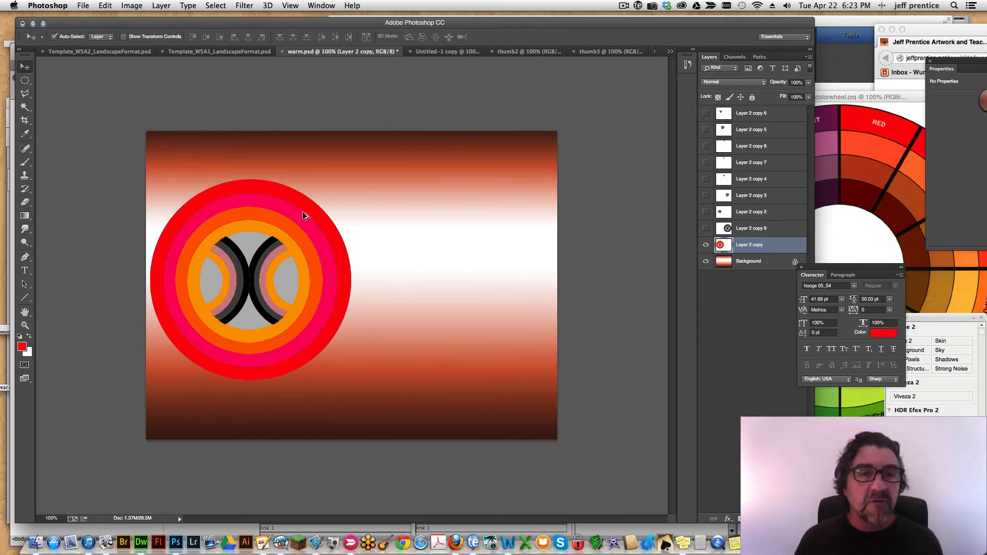
drag(301, 213, 503, 216)
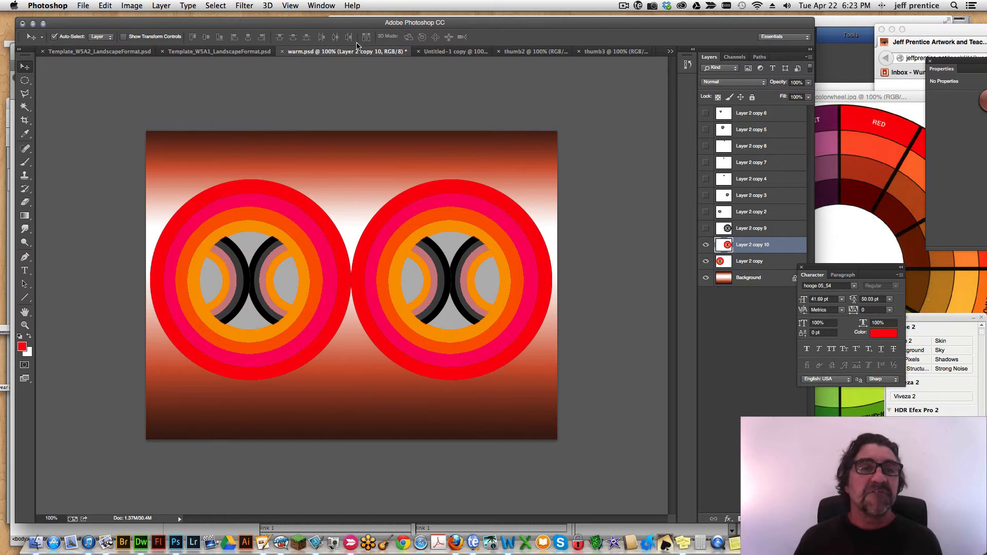
drag(291, 25, 286, 23)
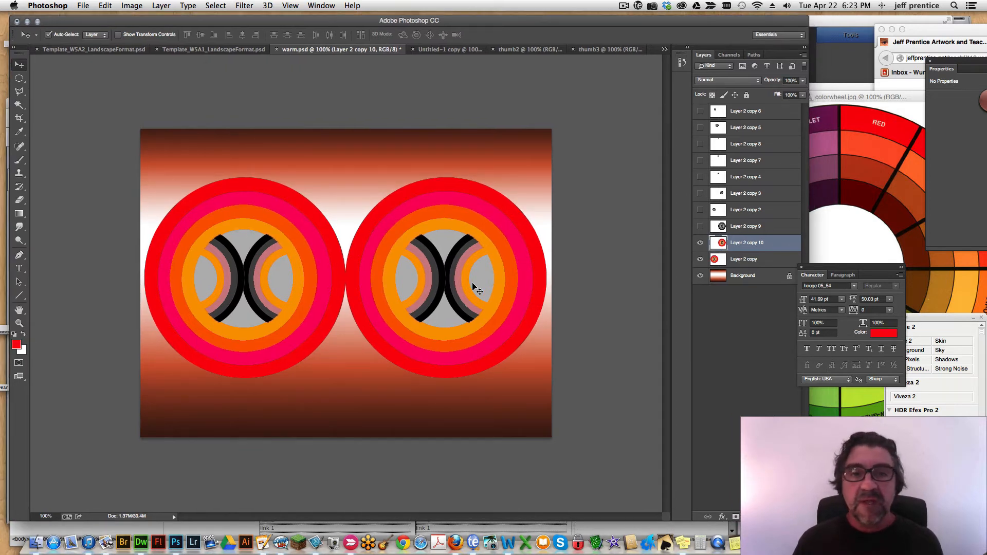
Export the design for web as a JPEG High image named warm.jpg to the Desktop.
click(81, 5)
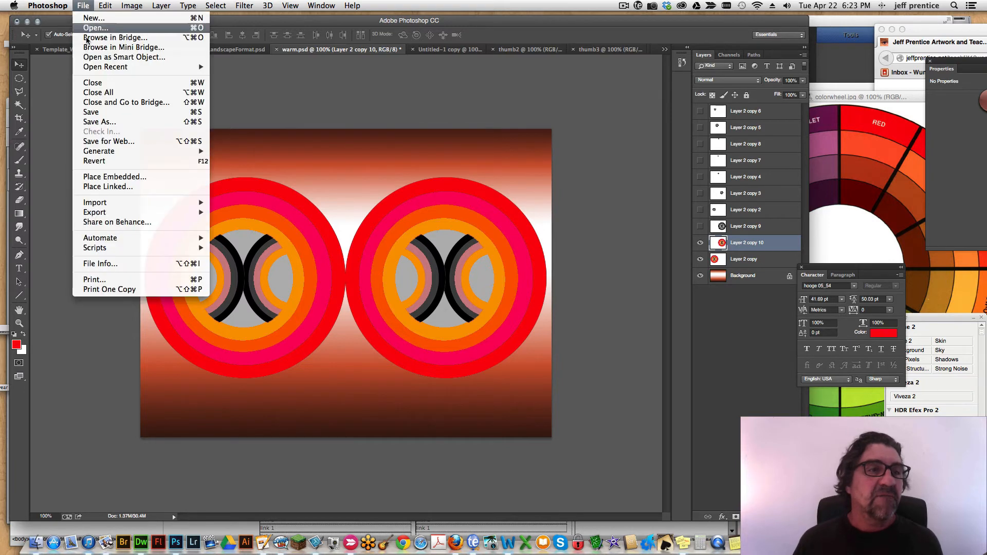
click(108, 142)
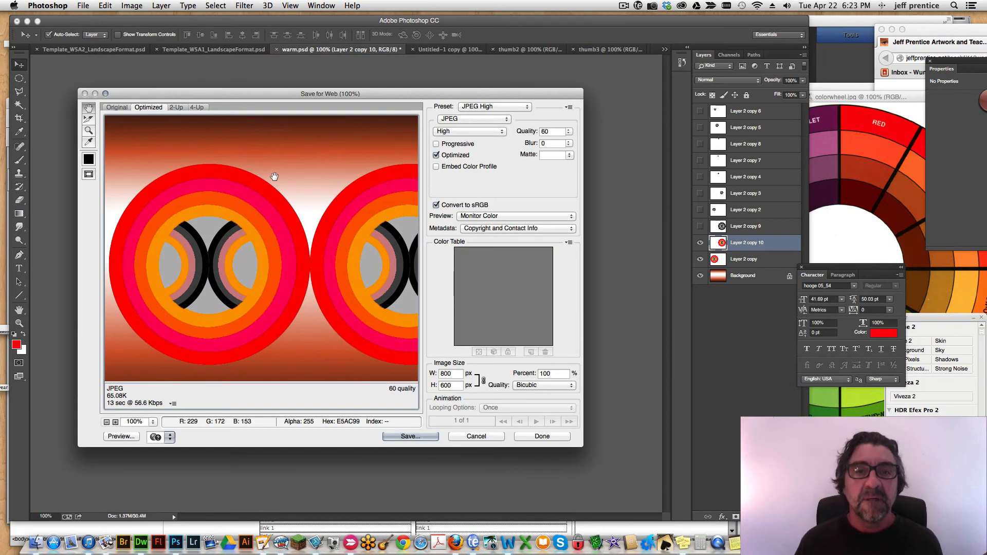
click(409, 435)
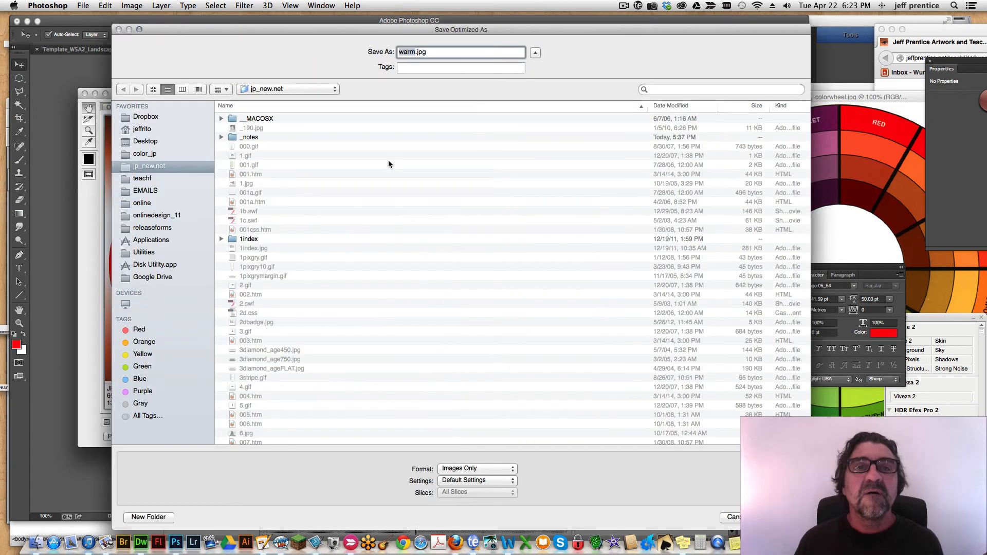
click(148, 141)
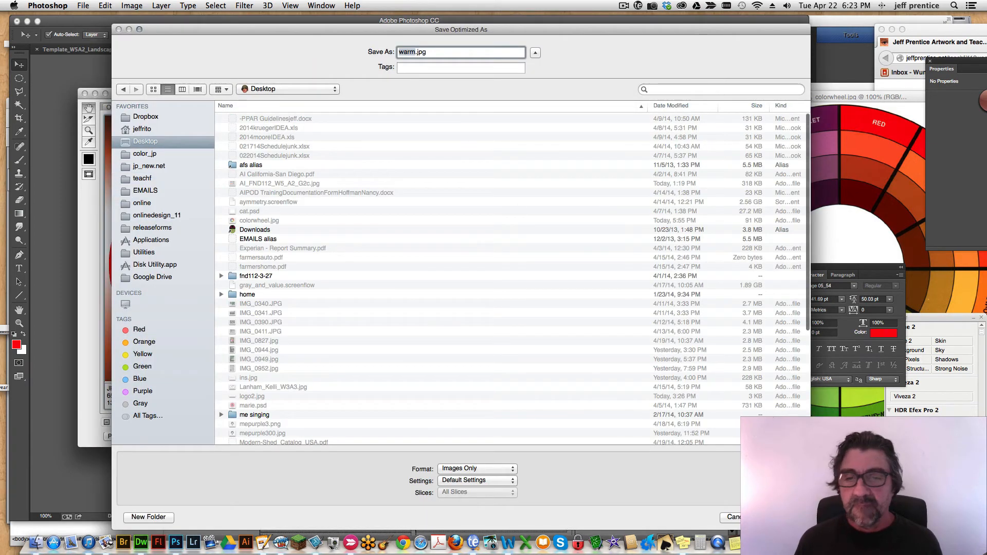
click(784, 518)
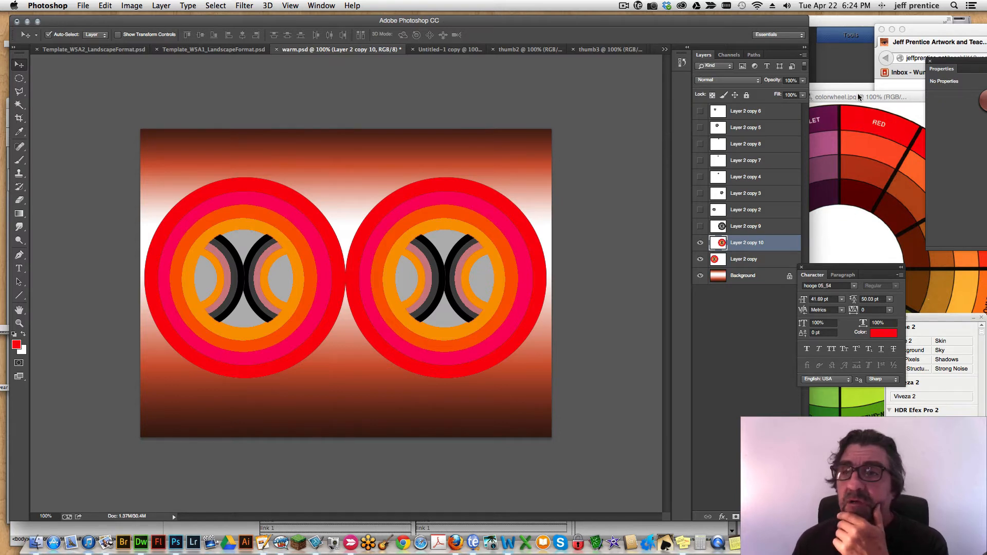
click(625, 8)
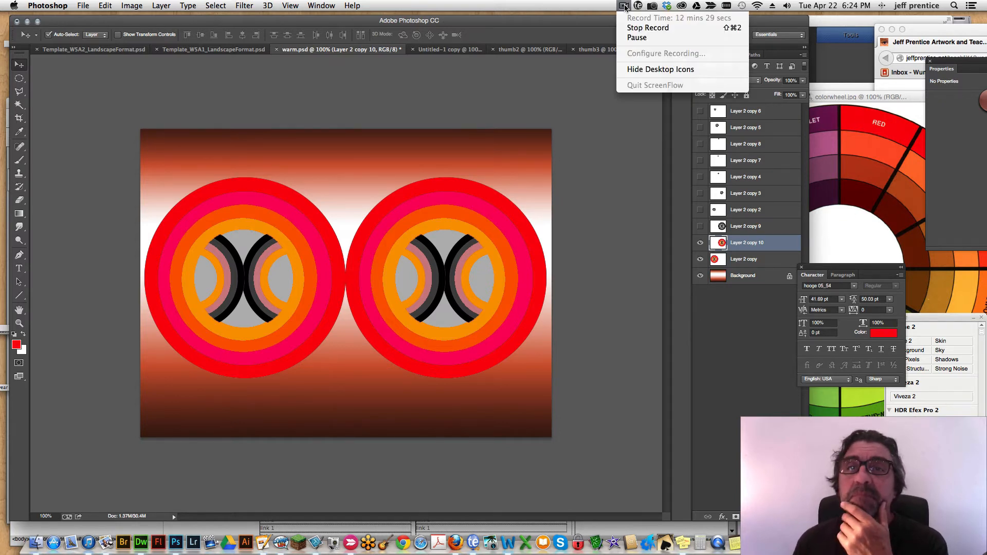
click(635, 38)
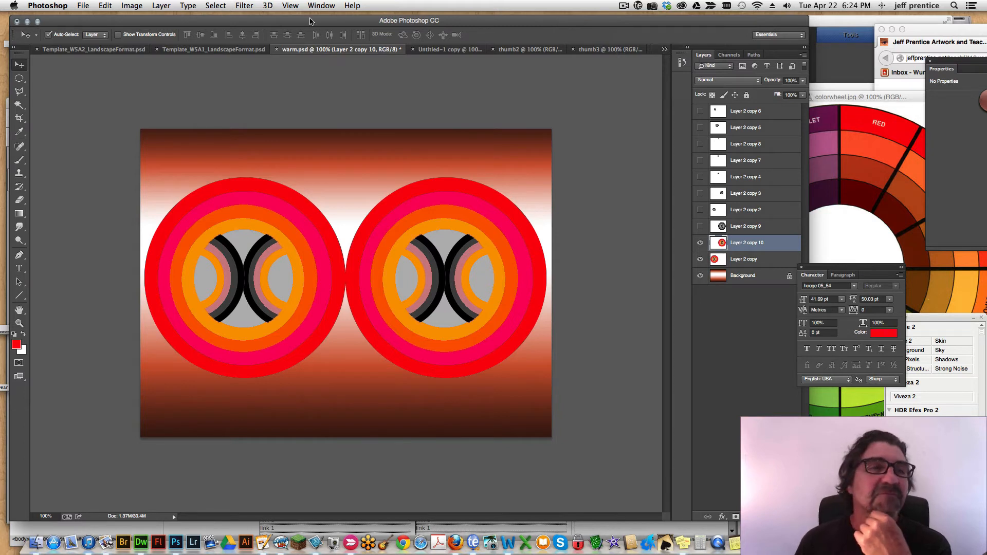
Duplicate the image as "cools", hide Layer 2 copy 10 in it and make Layer 2 copy the active layer.
click(132, 6)
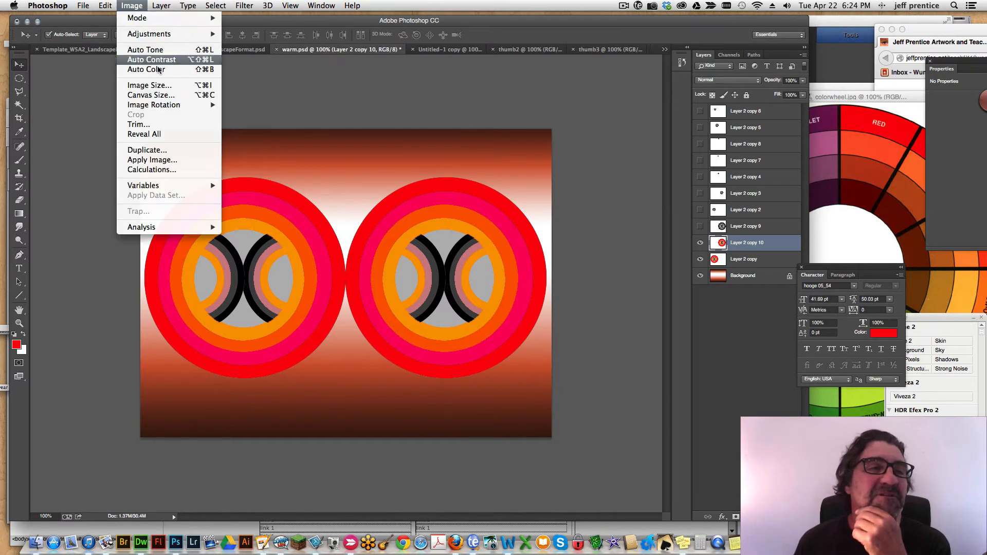
click(159, 150)
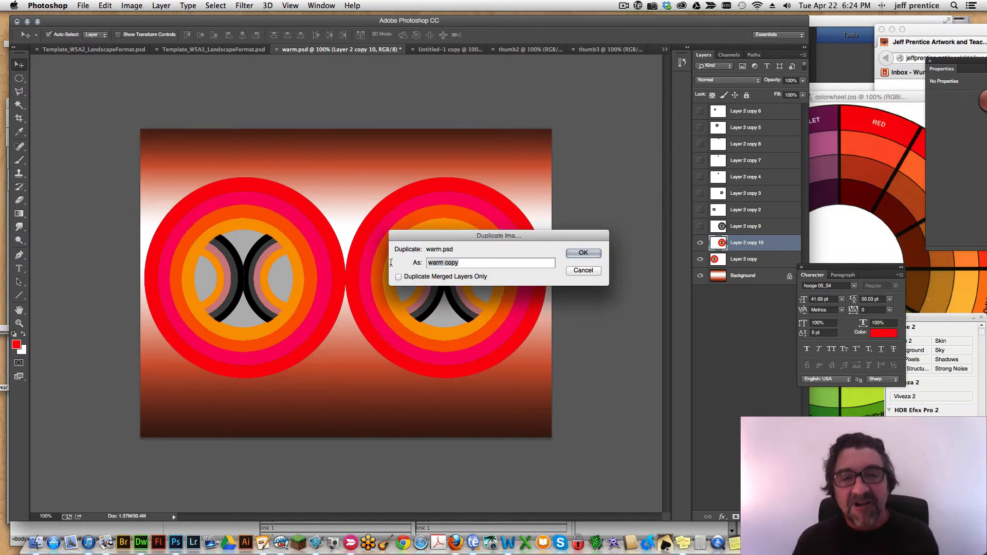
text(cools)
key(Return)
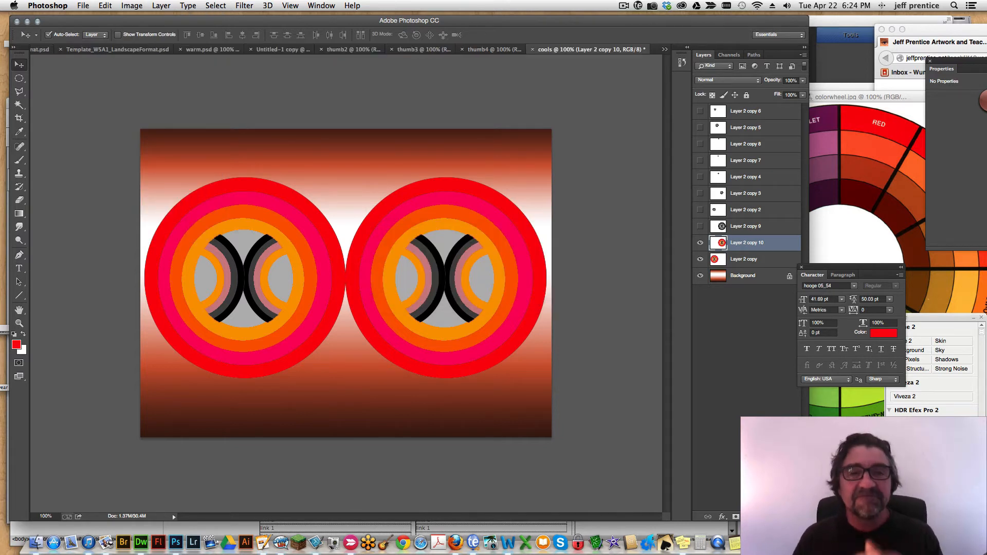
click(698, 243)
click(751, 260)
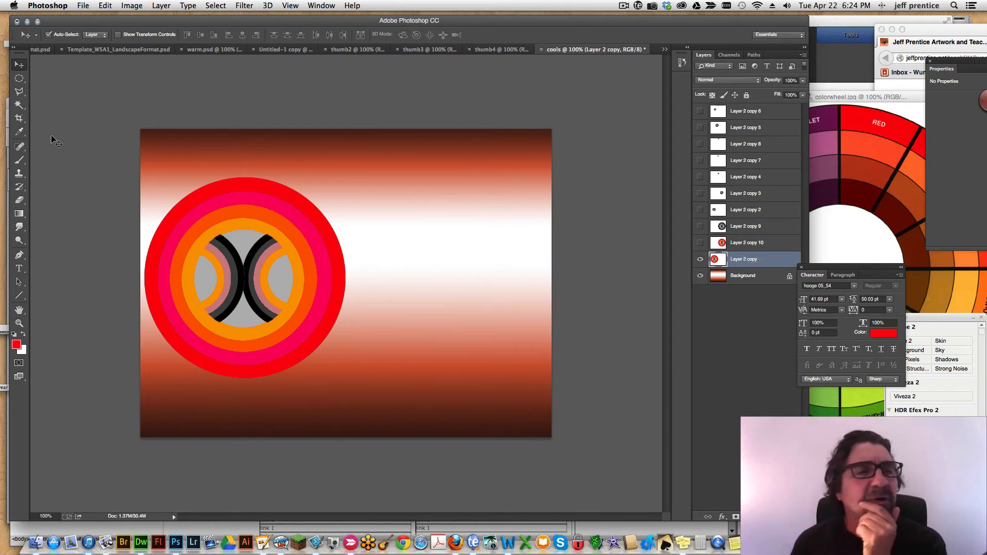
Select the circle's red, pink, orange and yellow-orange rings on Layer 2 copy and shift their hue by -133 to blues and violet.
click(22, 105)
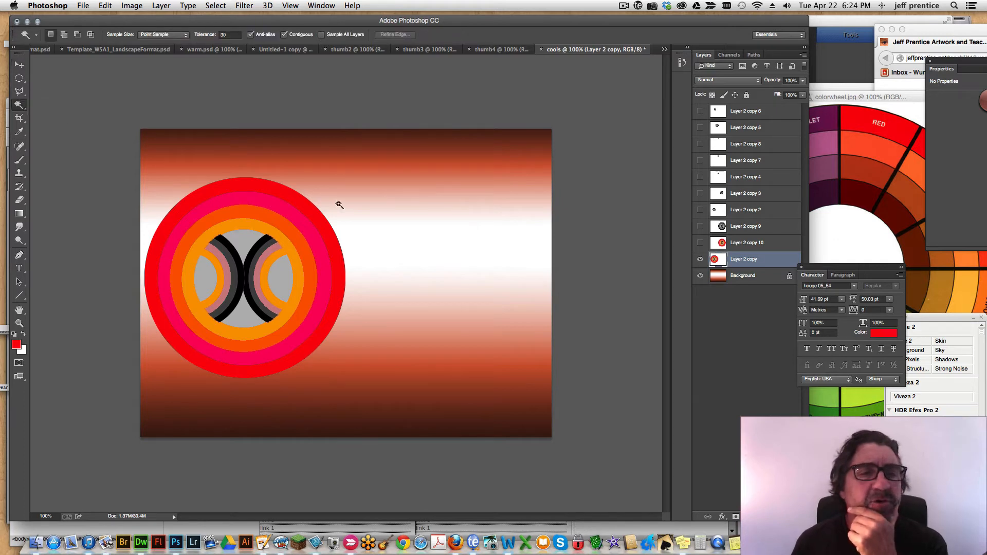
click(315, 220)
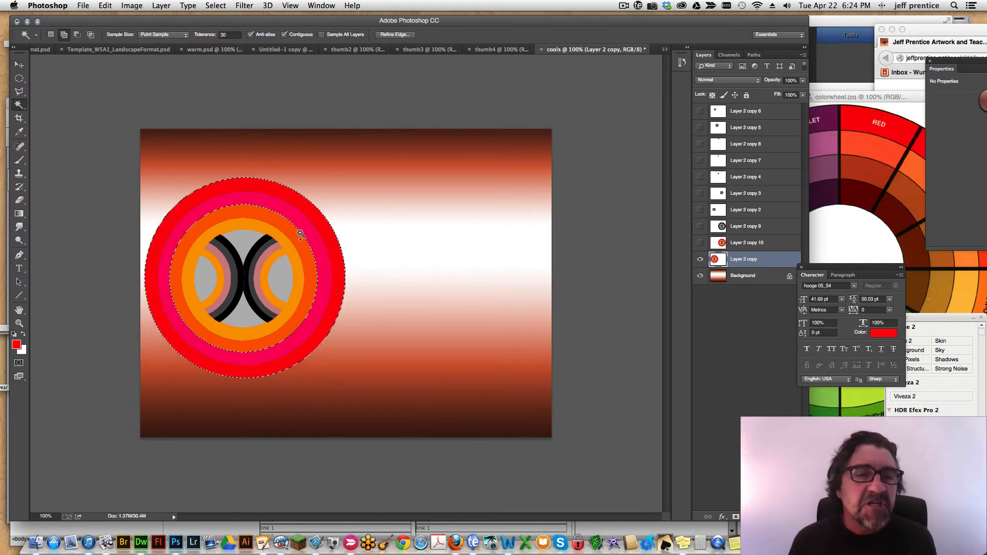
click(301, 234)
click(288, 246)
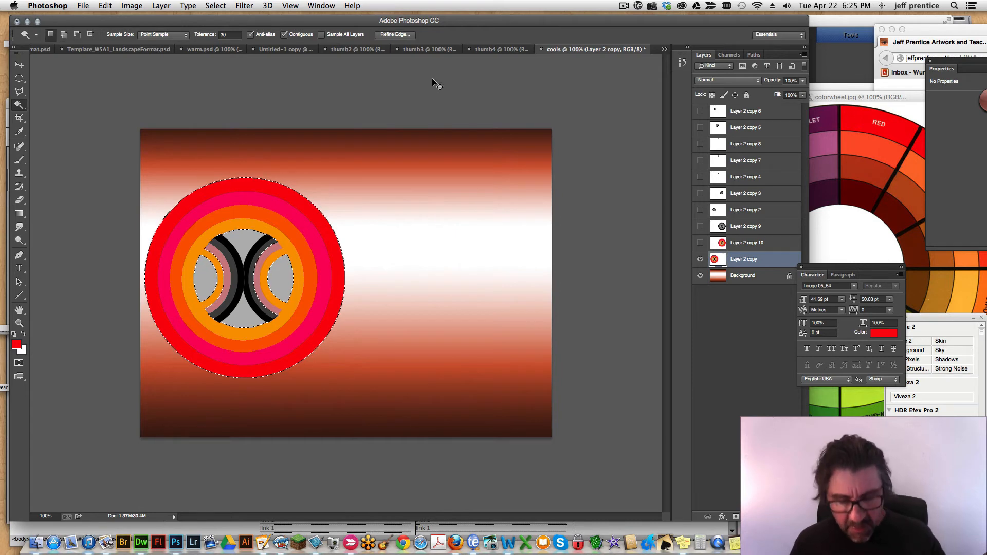
key(super+h)
key(super+u)
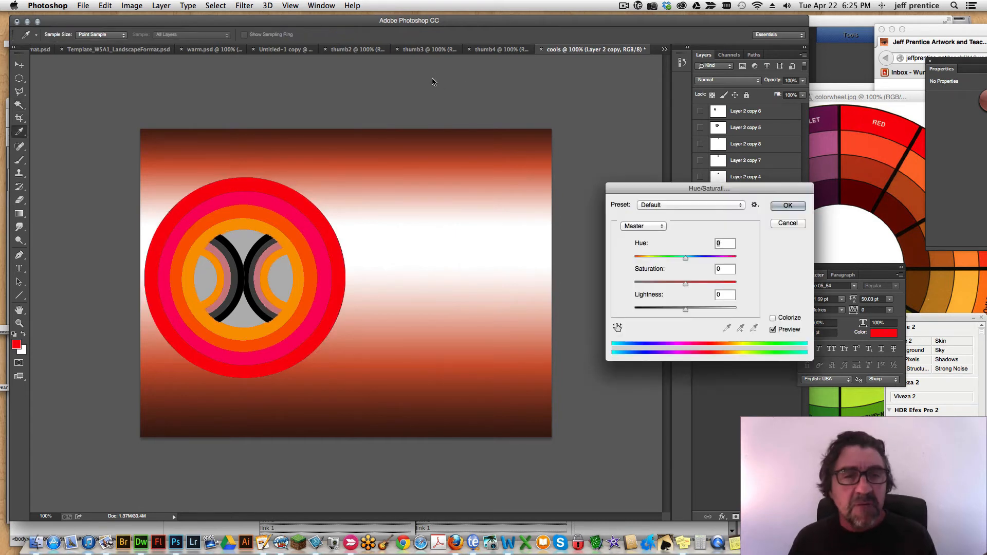
drag(684, 256, 644, 265)
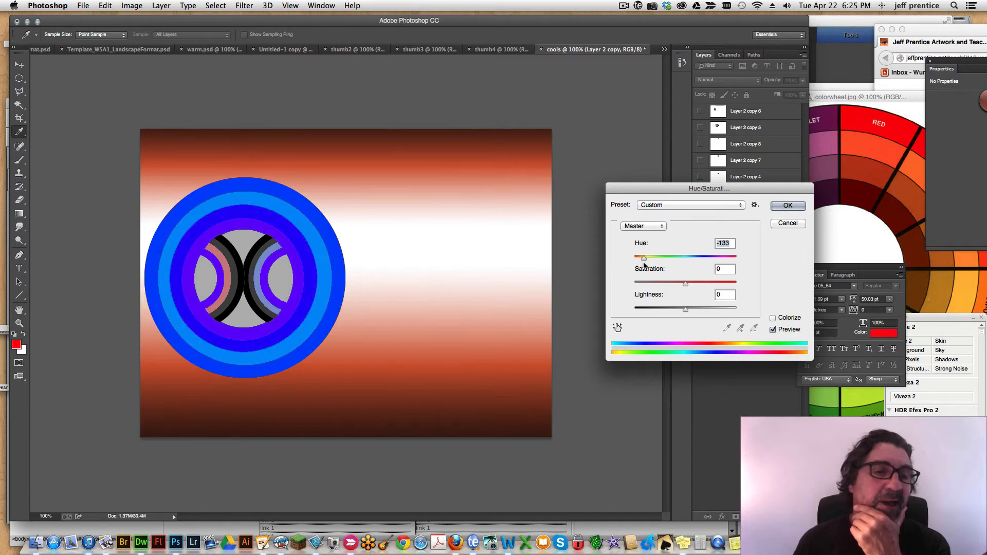
click(787, 205)
Fill the remaining pinkish left arc with violet sampled from the right inner arc, and deselect it.
key(w)
click(224, 277)
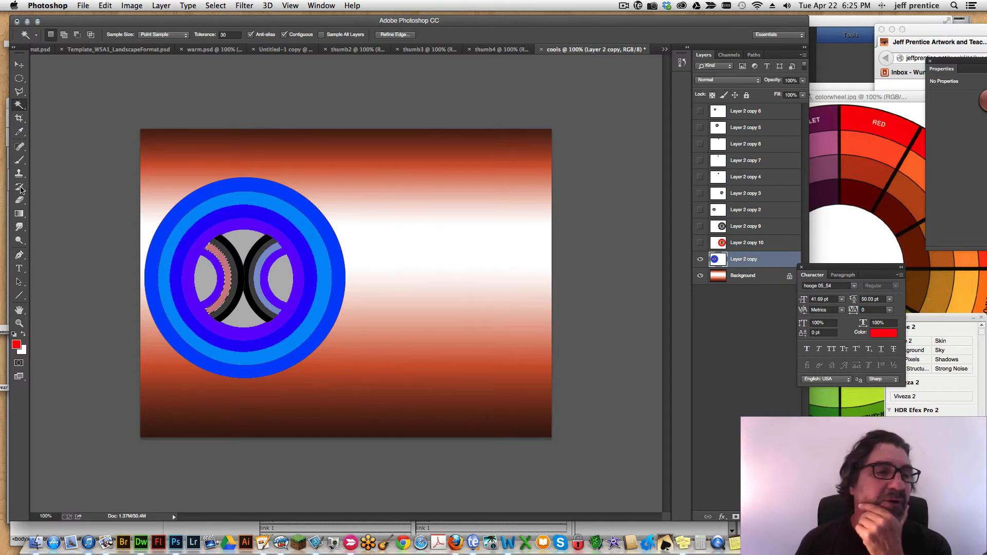
click(20, 133)
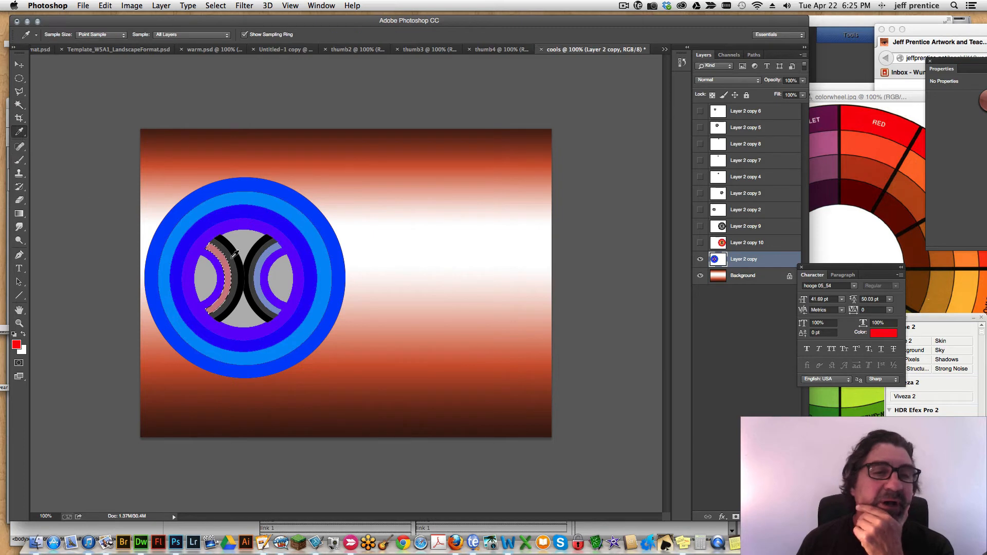
click(273, 256)
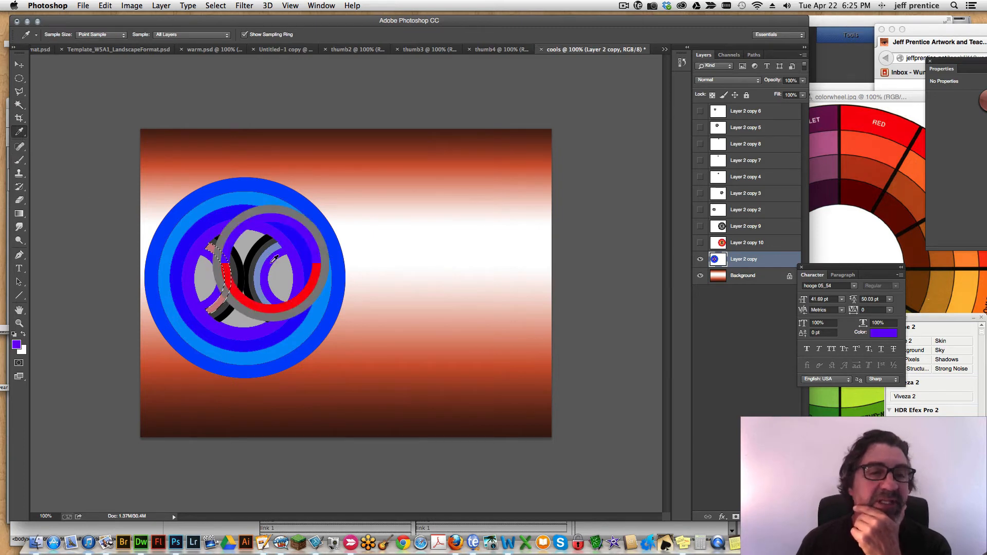
key(super+d)
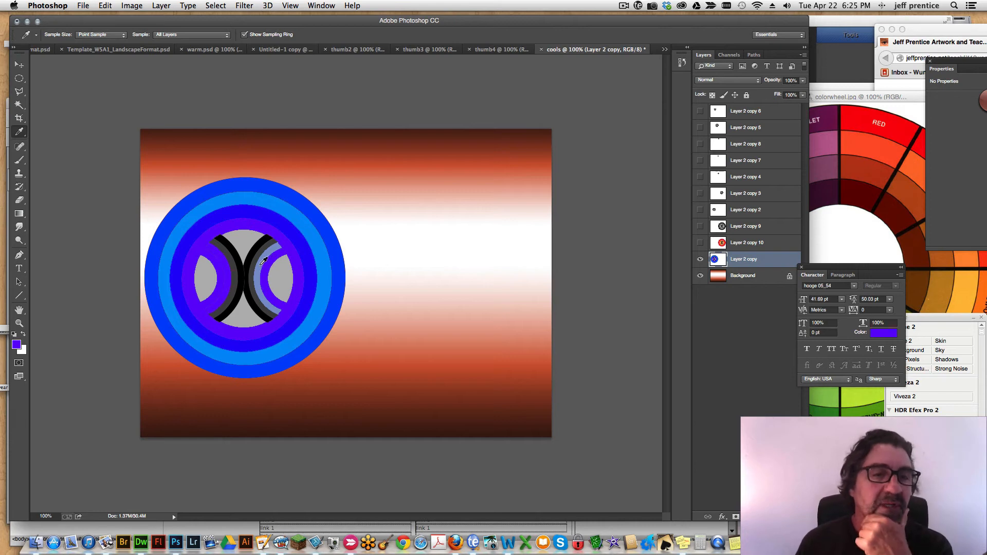
Fill the remaining pale blue arc inside the circle on Layer 2 copy with the violet foreground colour, and deselect it.
click(19, 105)
click(259, 294)
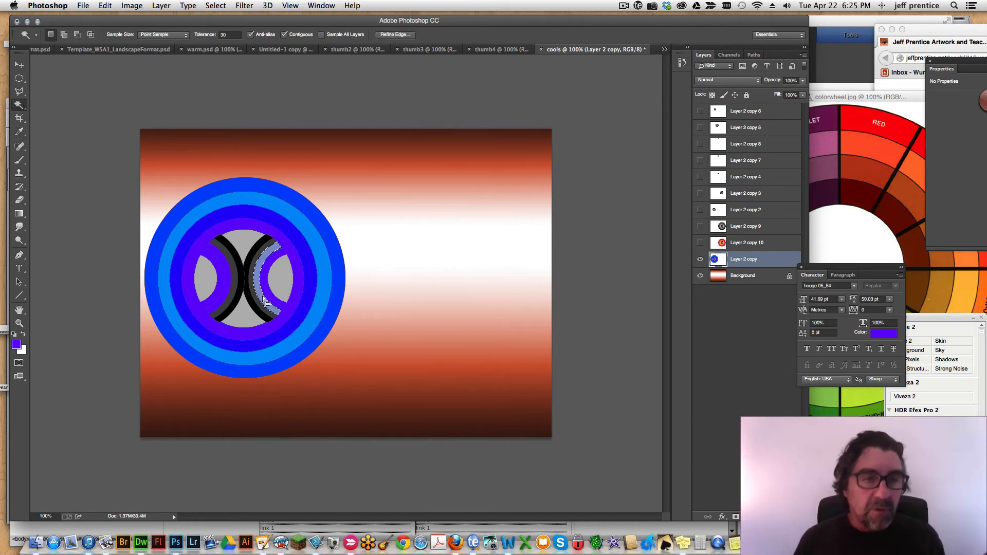
key(alt+BackSpace)
key(super+d)
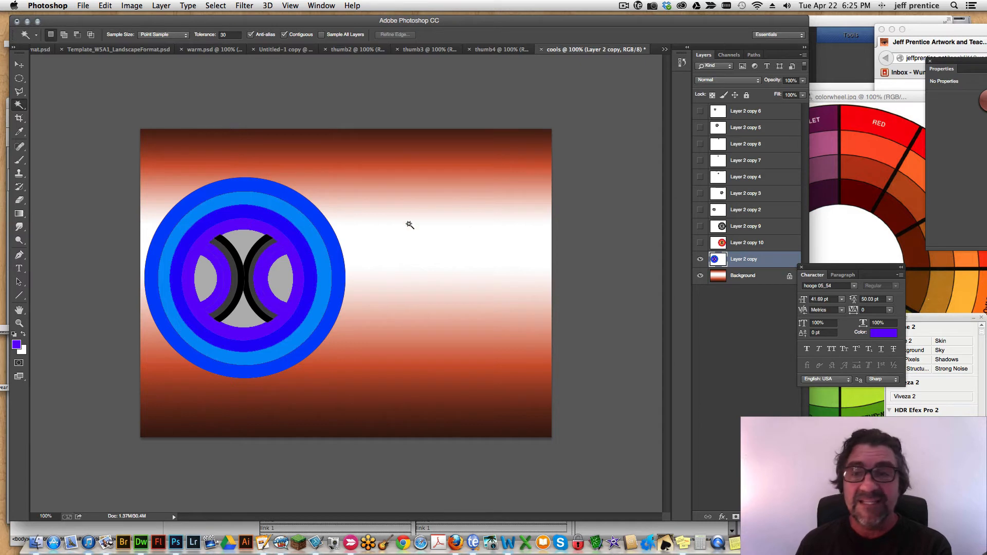
Shift the hue of the Background layer's red gradient by -141 to turn it blue.
click(748, 277)
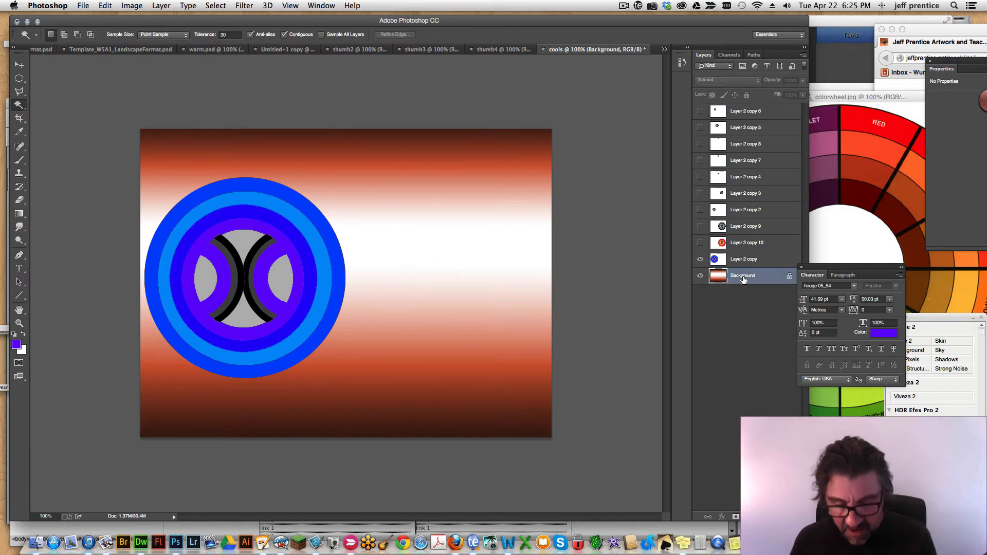
key(super+u)
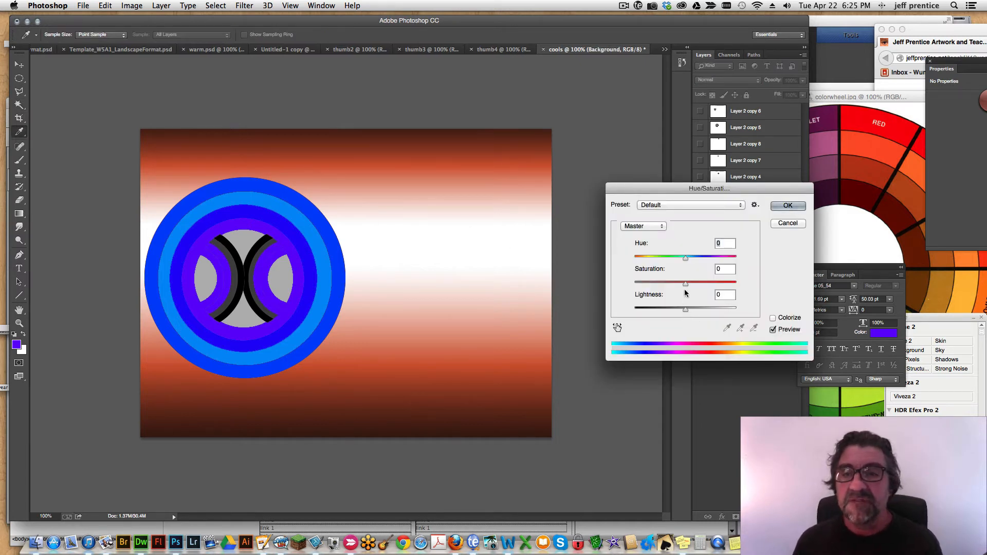
drag(686, 259, 642, 268)
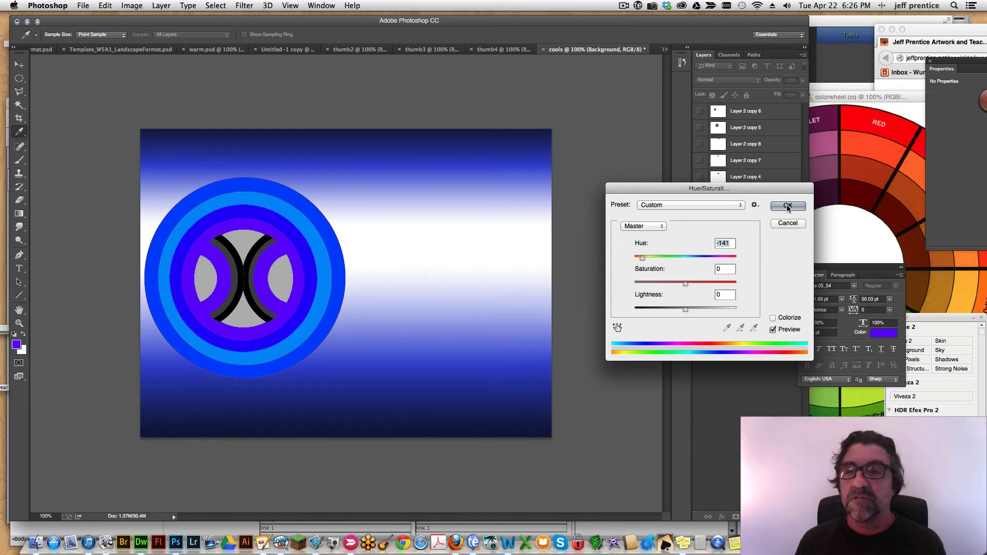
click(787, 206)
Duplicate the blue circle on Layer 2 copy and place the duplicate directly beside it on the right half of the canvas.
key(w)
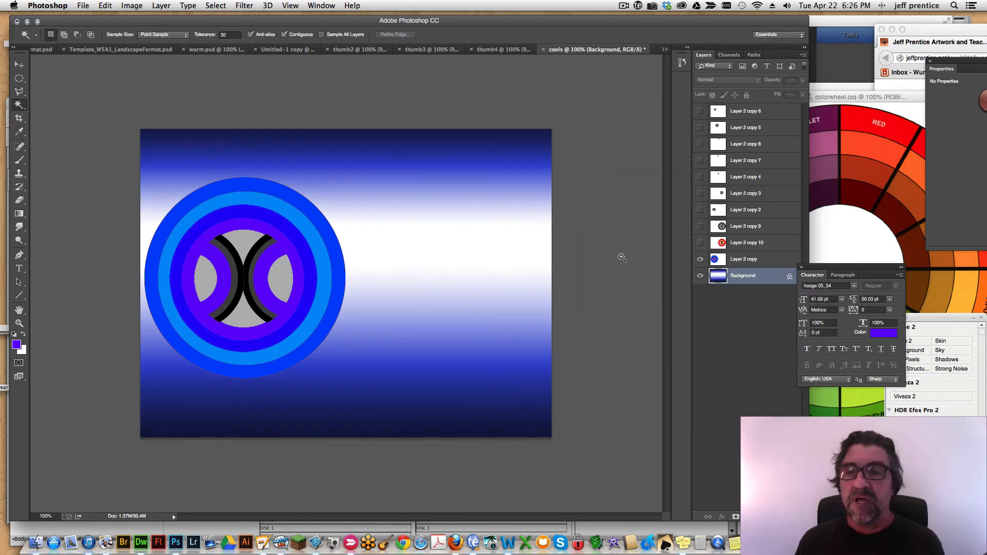
click(743, 259)
key(v)
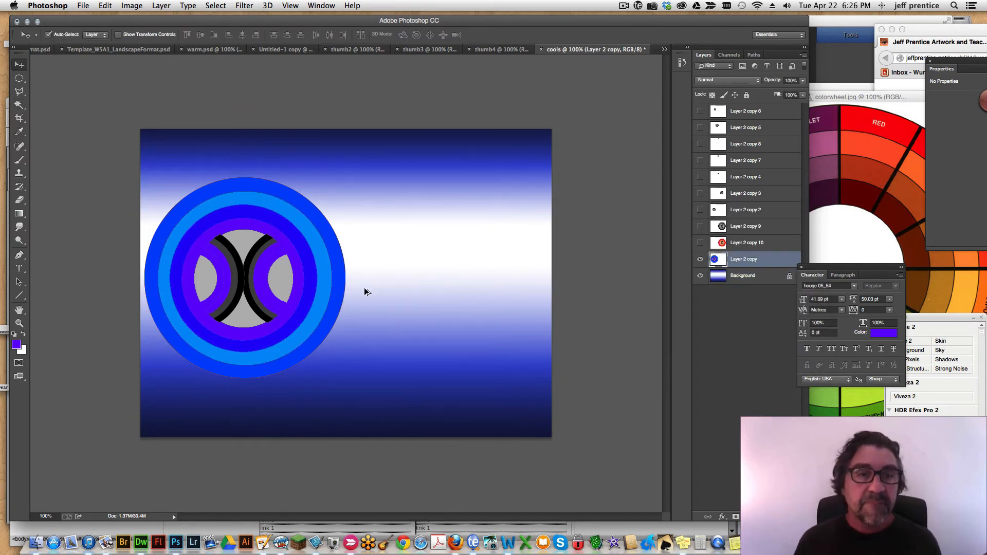
drag(337, 282, 540, 281)
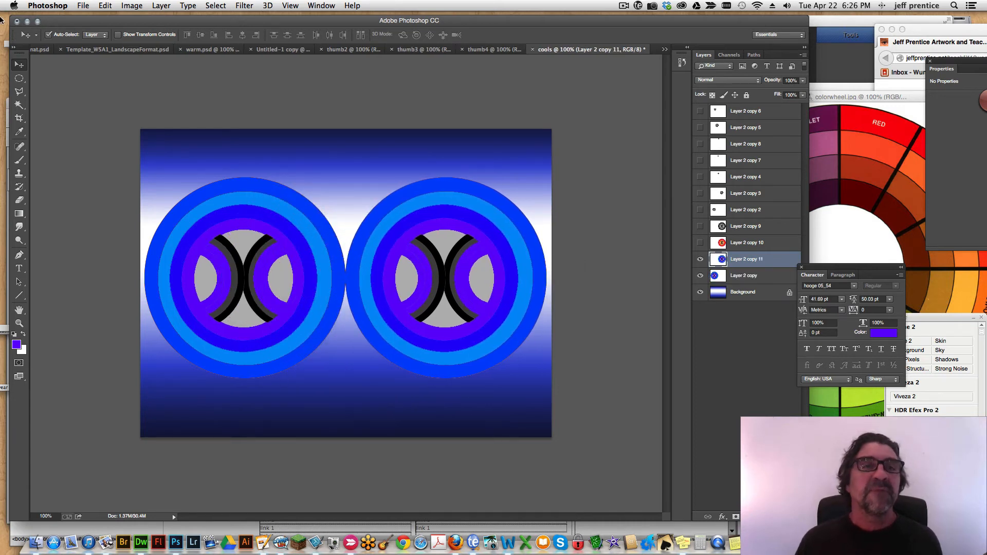
Export the blue design for web as a JPEG named cools.jpg to the Desktop.
click(83, 7)
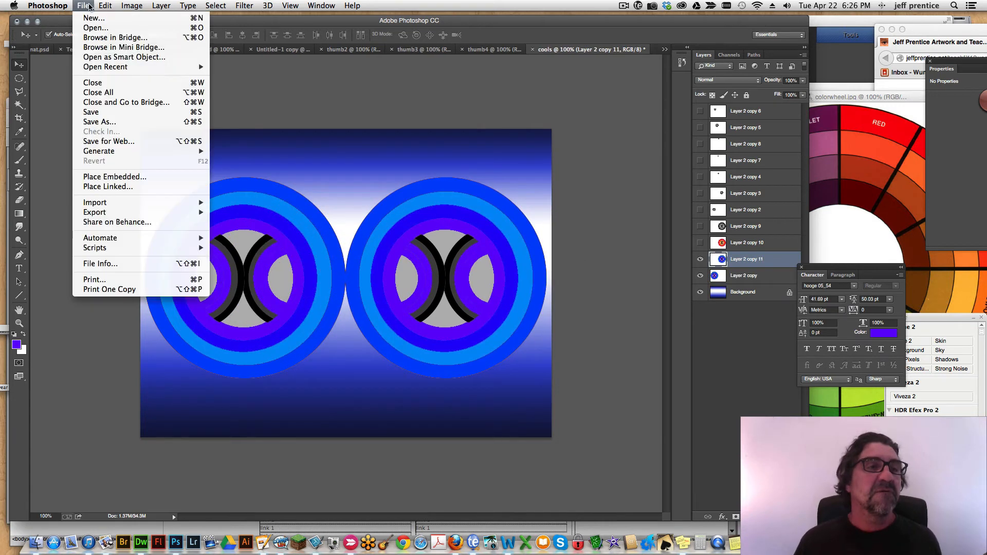
click(110, 141)
click(406, 437)
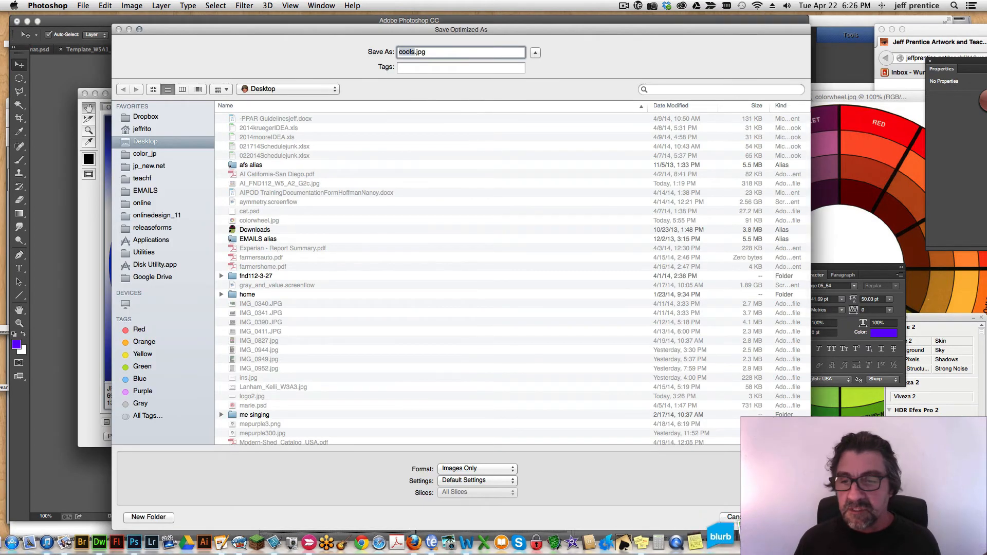
key(Return)
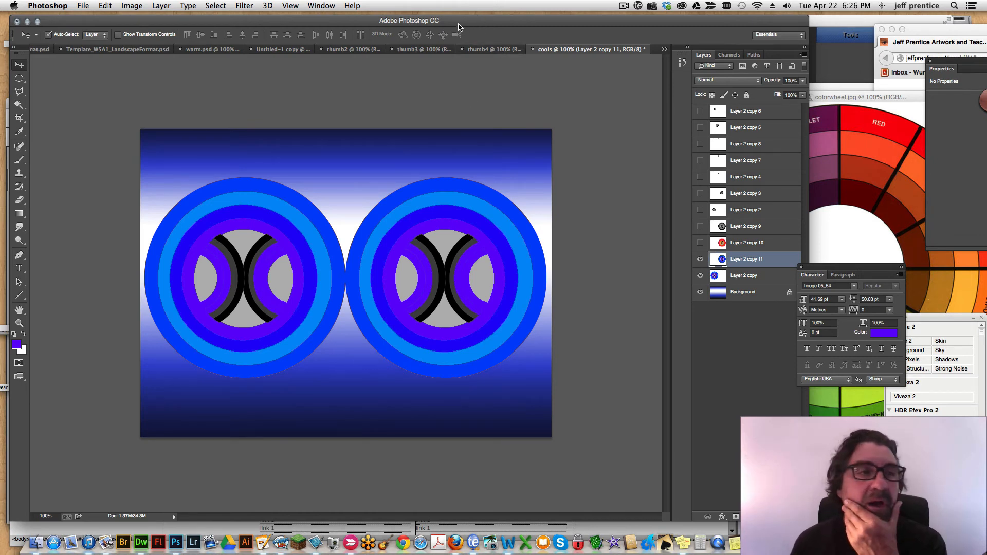
click(623, 6)
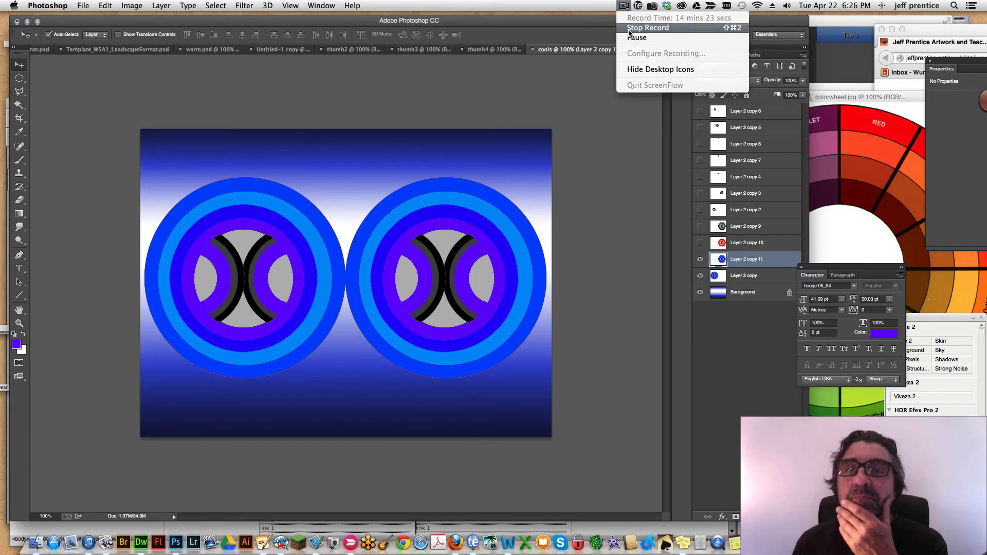
click(629, 28)
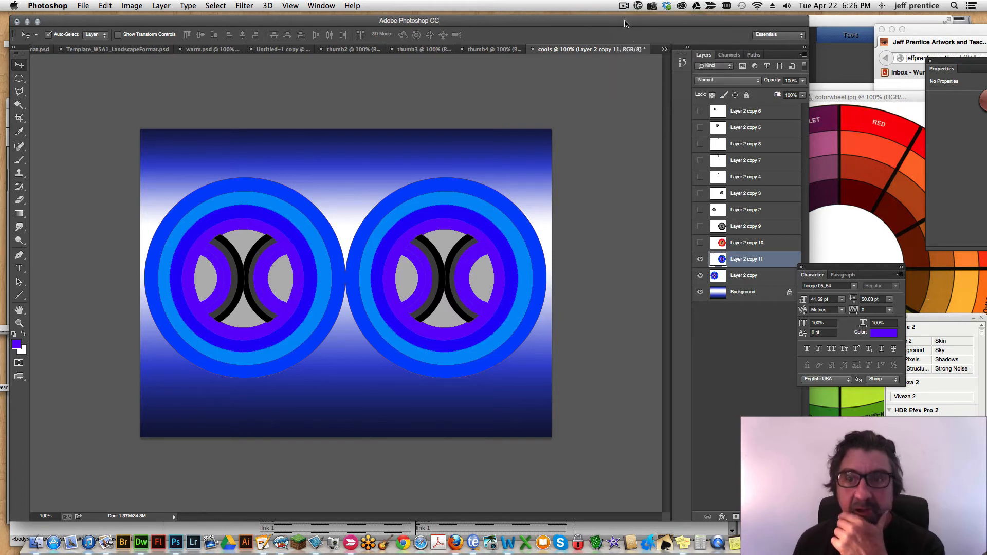
click(84, 6)
click(88, 4)
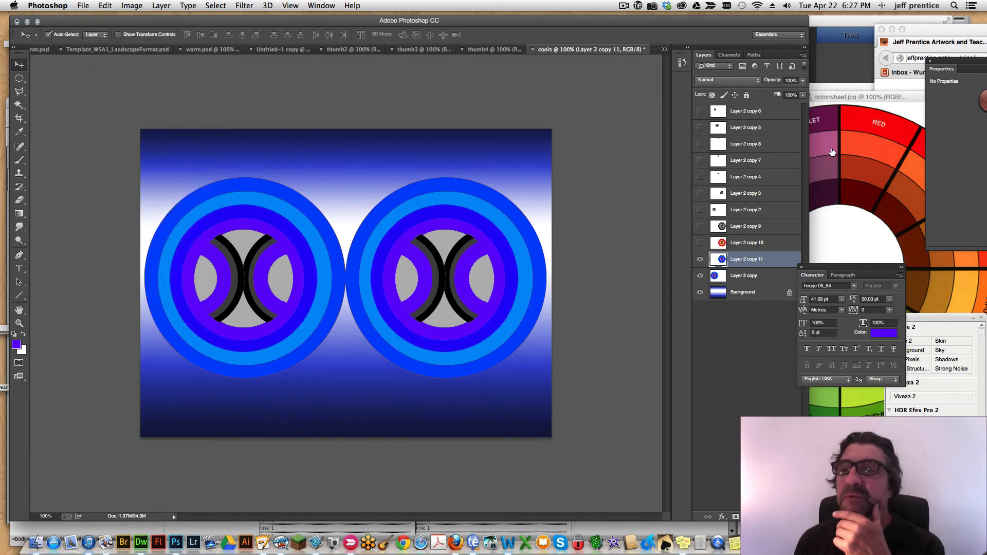
Bring the colorwheel.jpg window over the design to examine which colours lie opposite the blues, and move it back aside.
click(856, 109)
drag(838, 97, 426, 65)
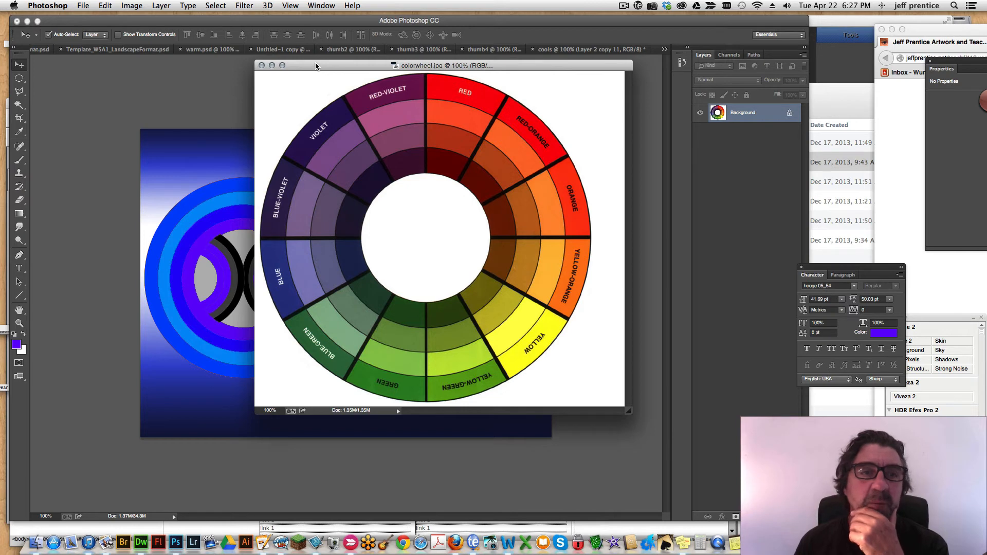
drag(316, 63, 347, 75)
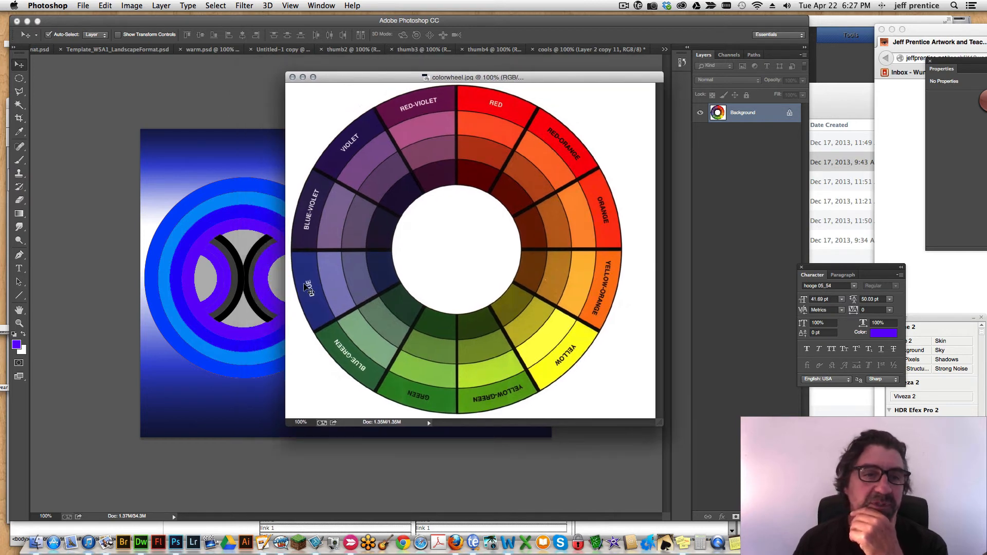
drag(339, 77, 865, 177)
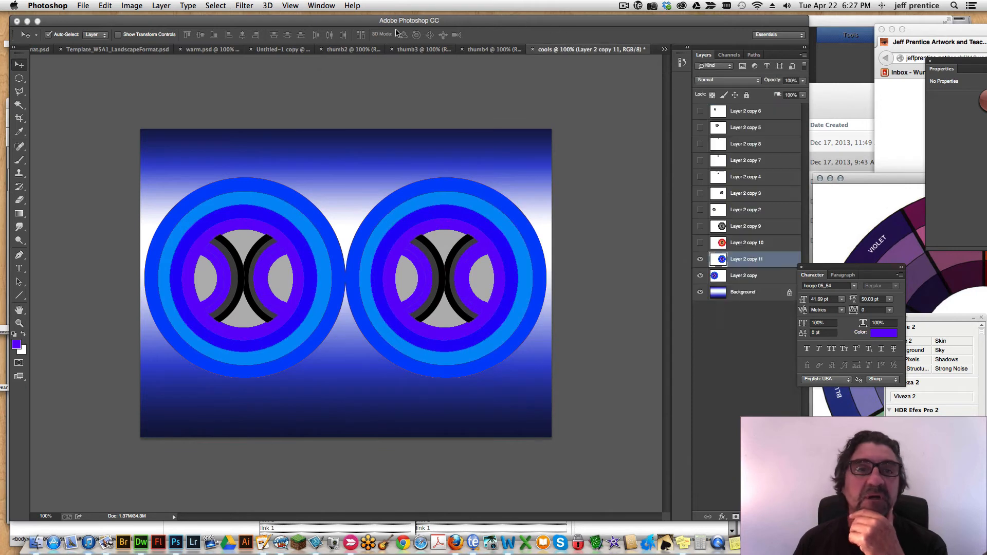
Save the cools document as a Photoshop file named comps on the Desktop.
click(80, 5)
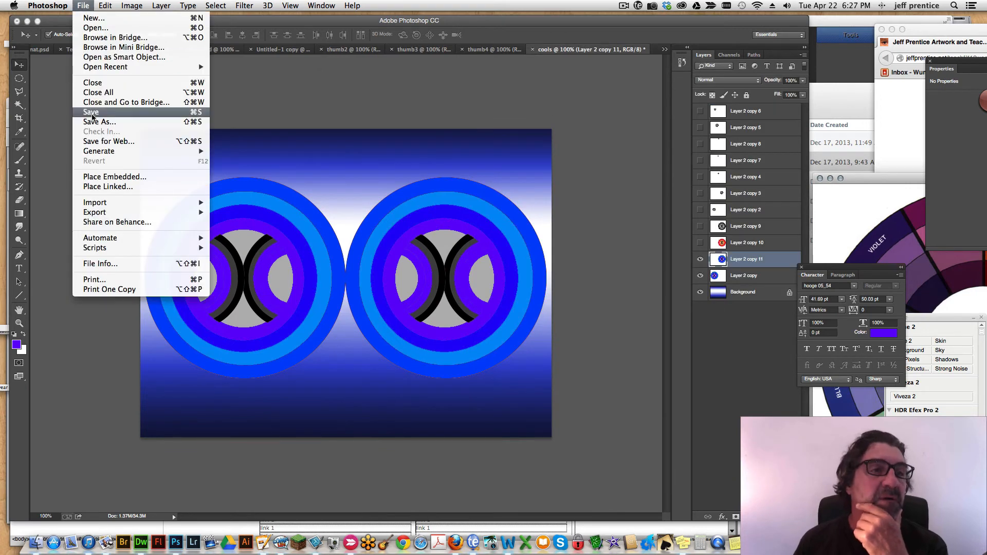
click(100, 122)
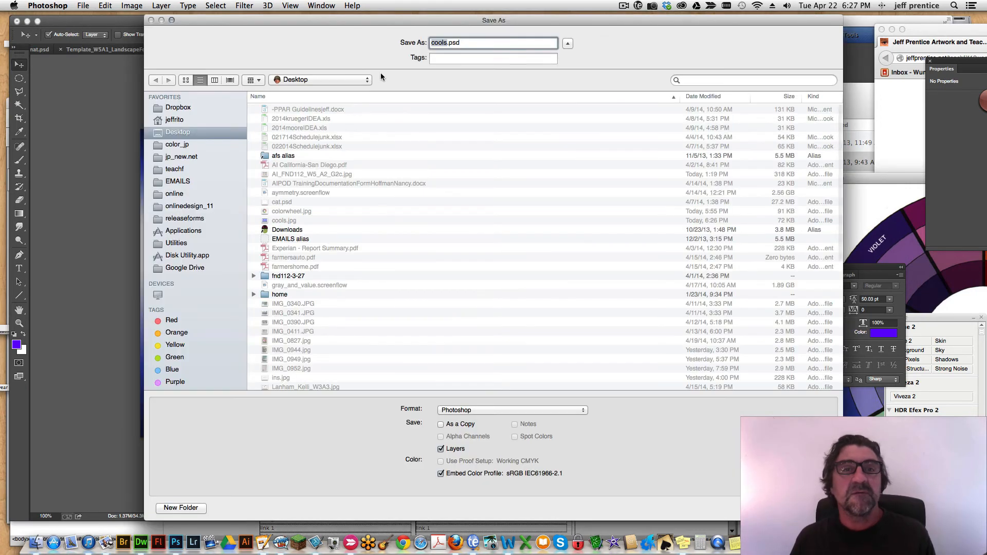
text(comps)
key(Return)
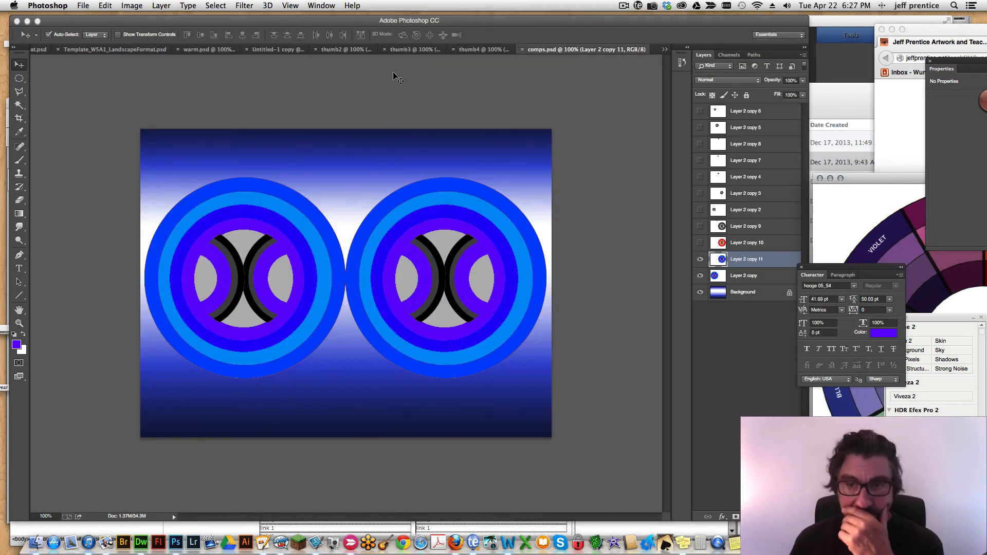
Shift the hue of the Background layer's blue gradient by +148 to make it orange.
click(752, 297)
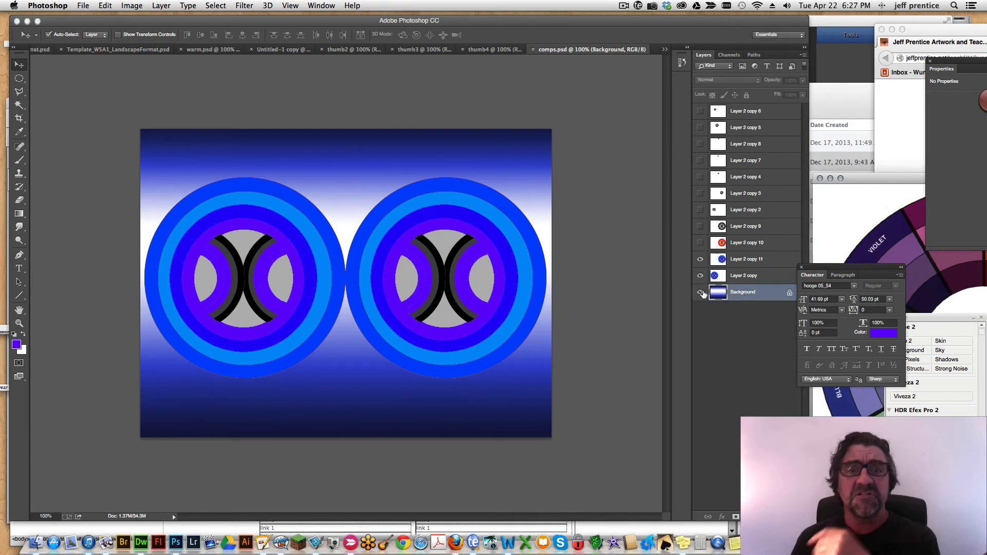
key(super+u)
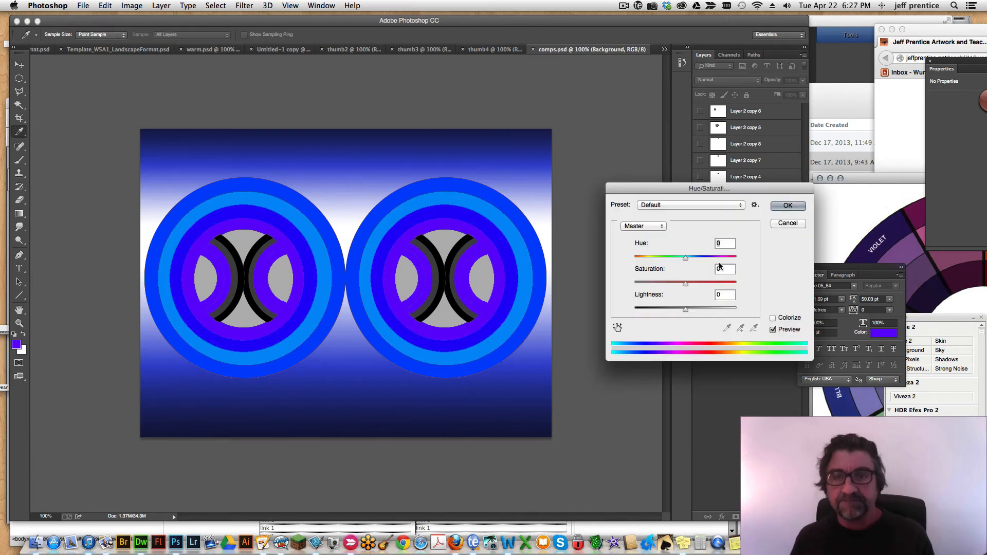
drag(689, 262, 731, 258)
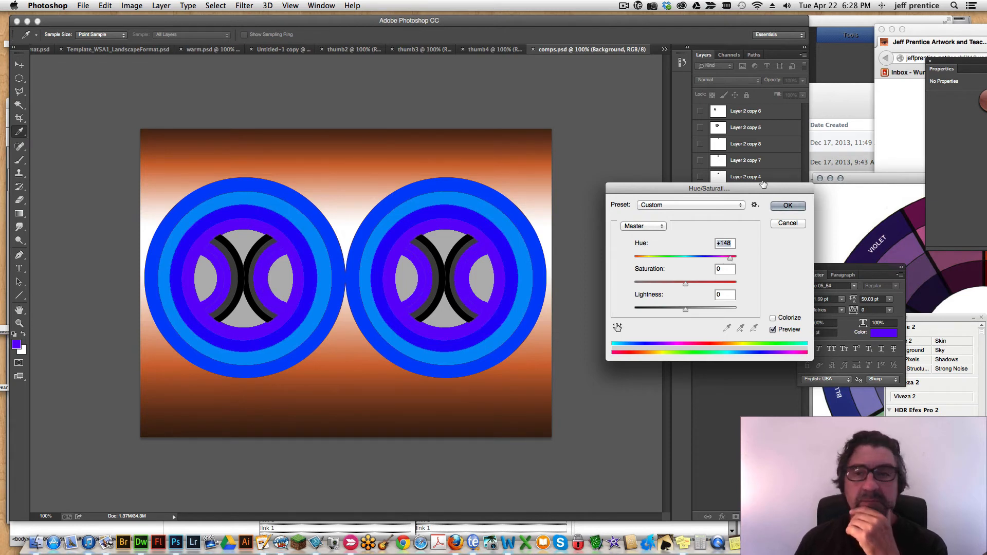
click(787, 206)
key(v)
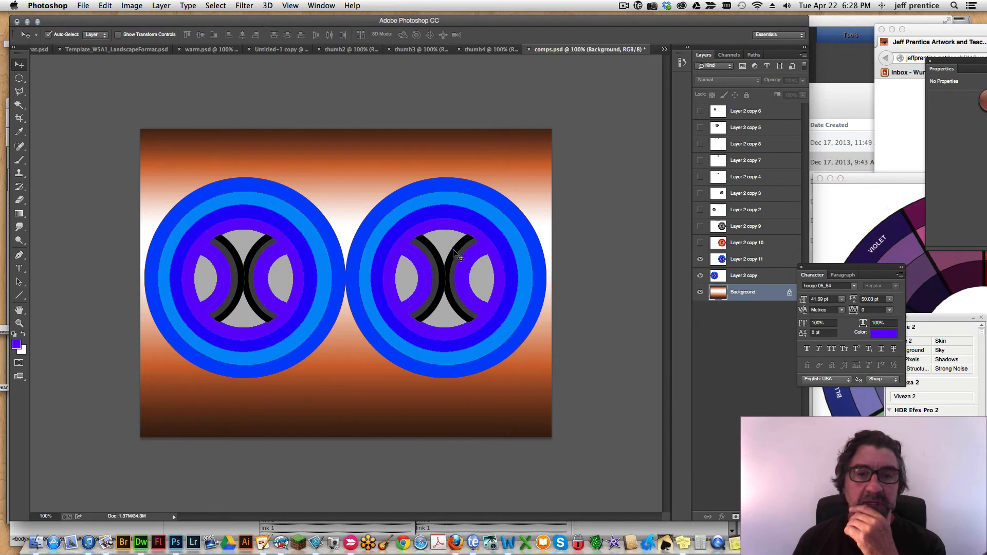
Make Layer 2 copy the active layer, clear the selection made on the Background and hide Layer 2 copy 11.
click(19, 104)
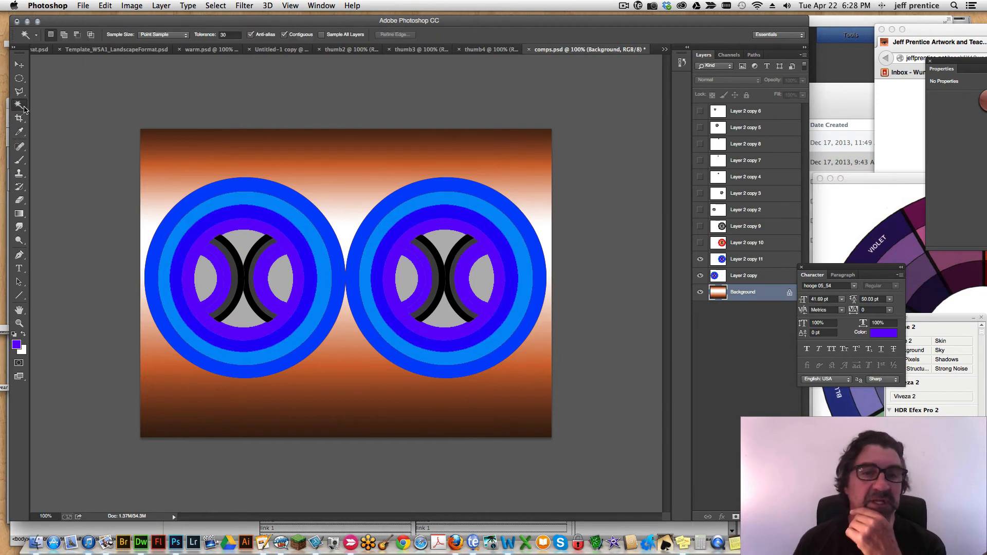
click(437, 249)
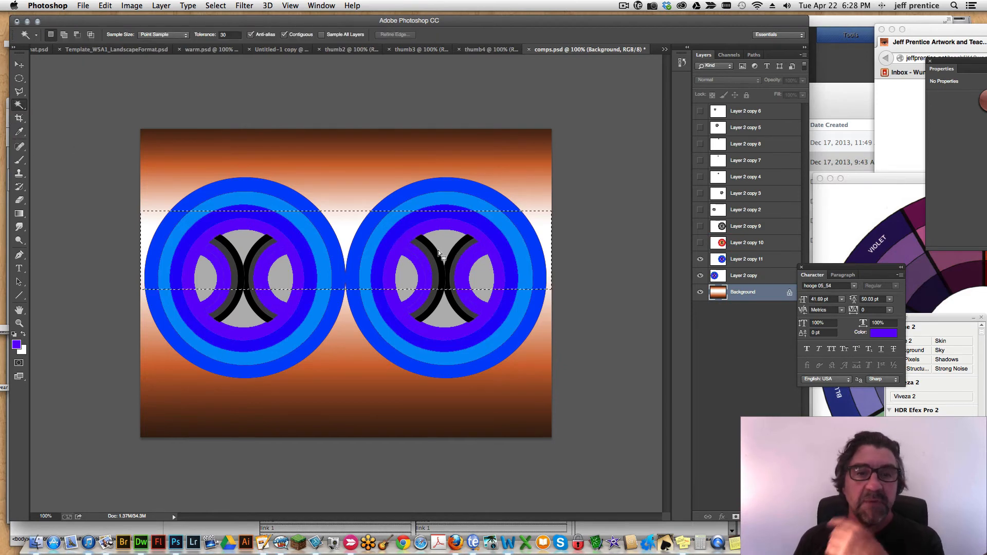
click(718, 276)
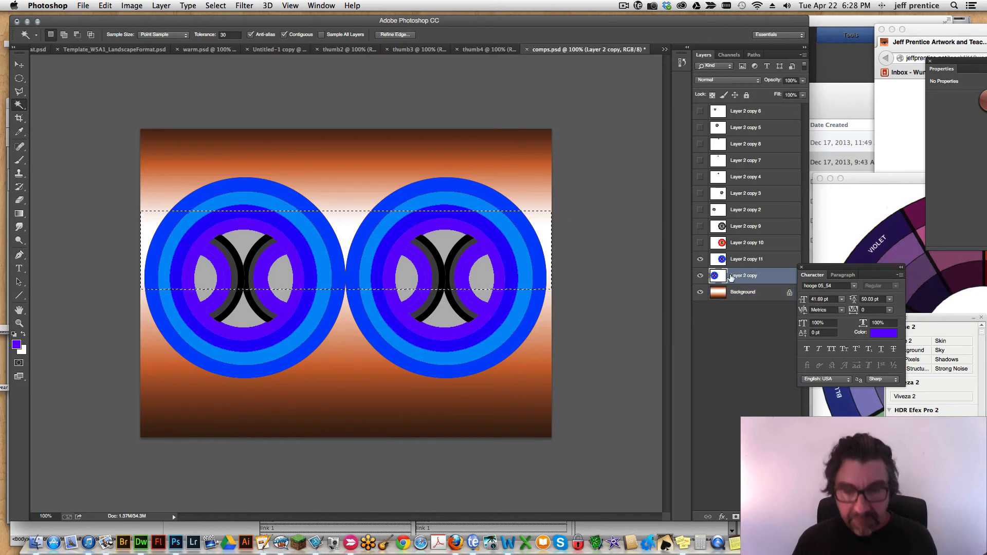
key(super+d)
click(700, 259)
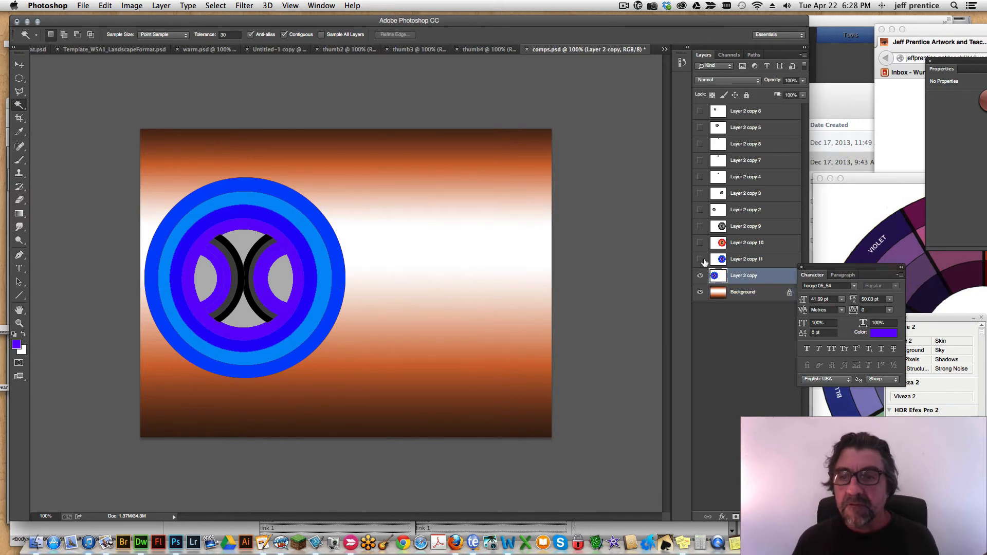
Fill the circle's third ring from the outside on Layer 2 copy with a bright yellow of hue 51, and deselect it.
click(302, 250)
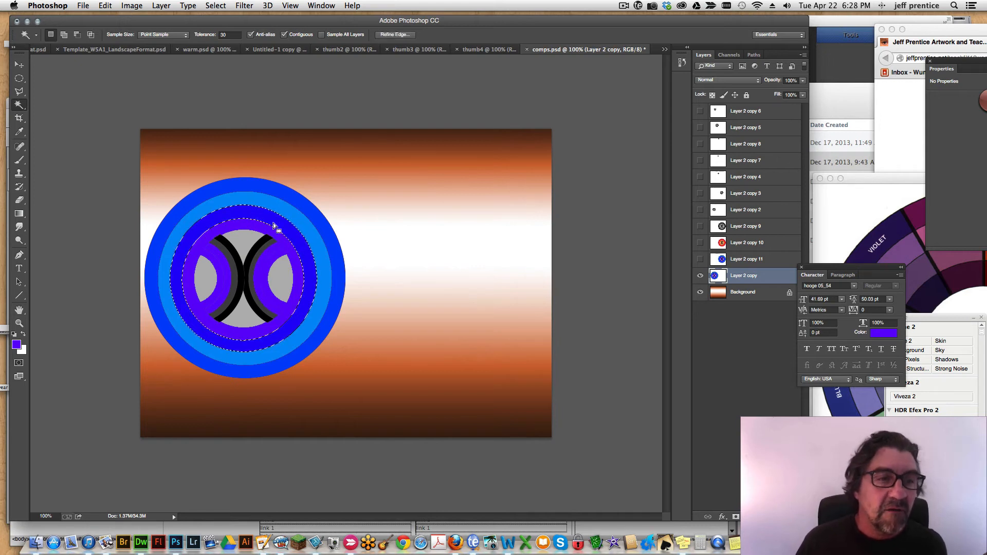
click(16, 344)
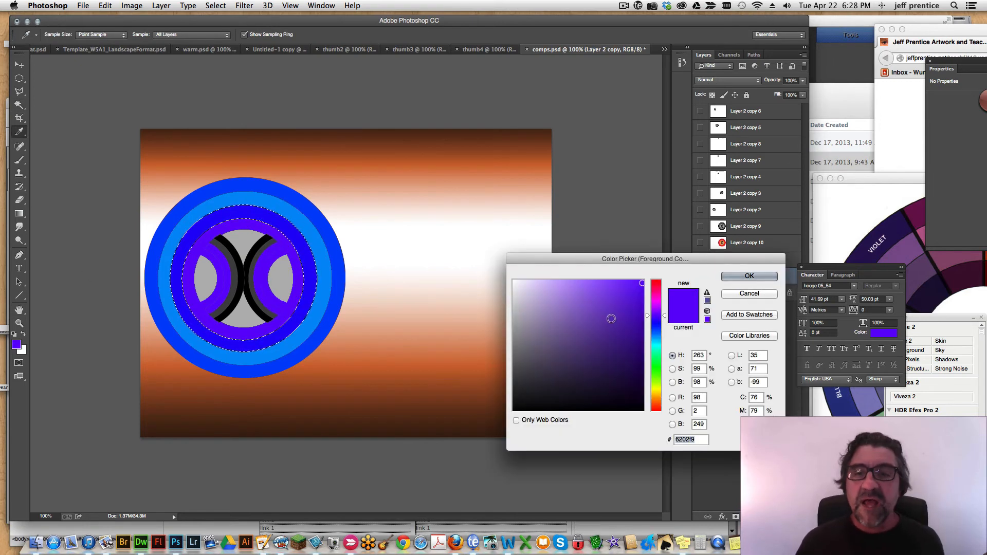
drag(657, 343, 656, 393)
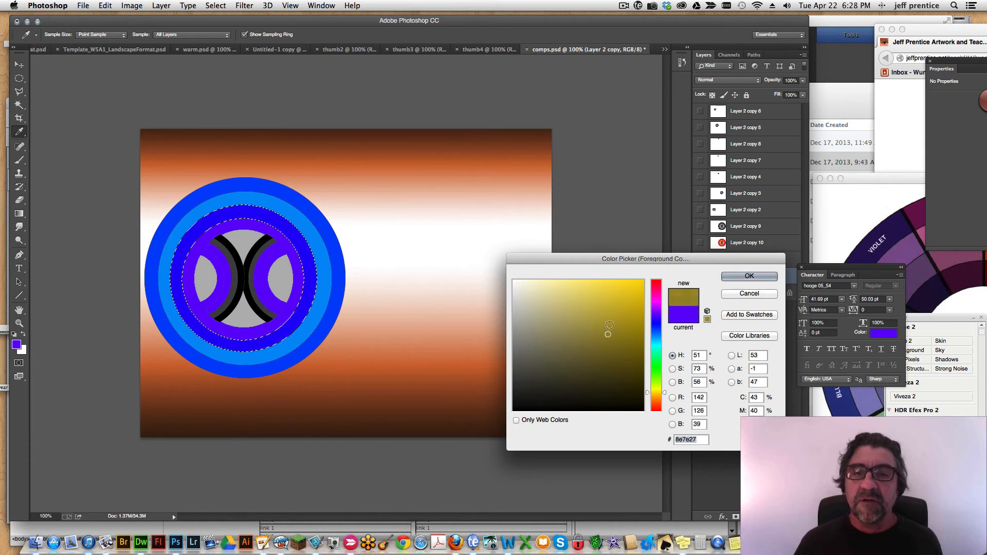
click(633, 277)
click(749, 276)
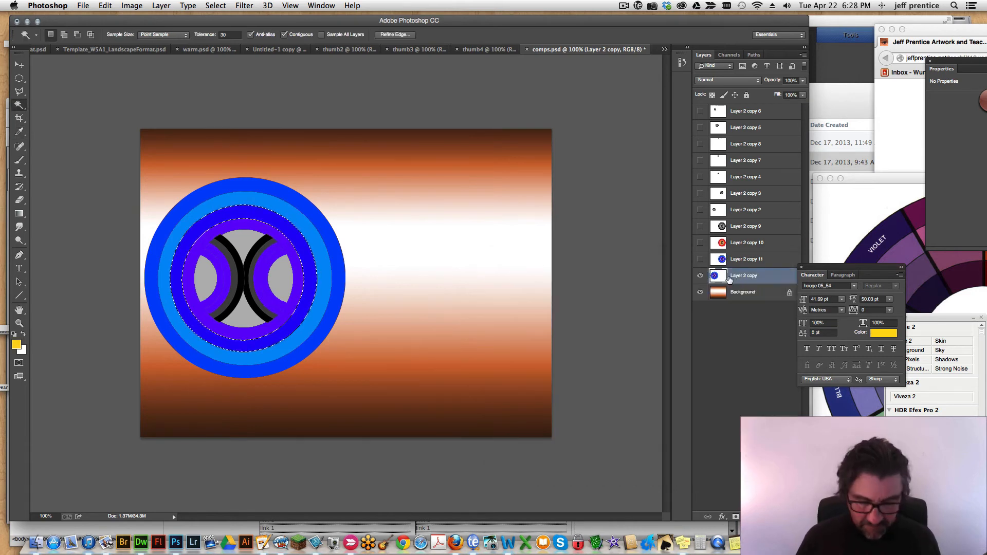
key(alt+BackSpace)
key(super+d)
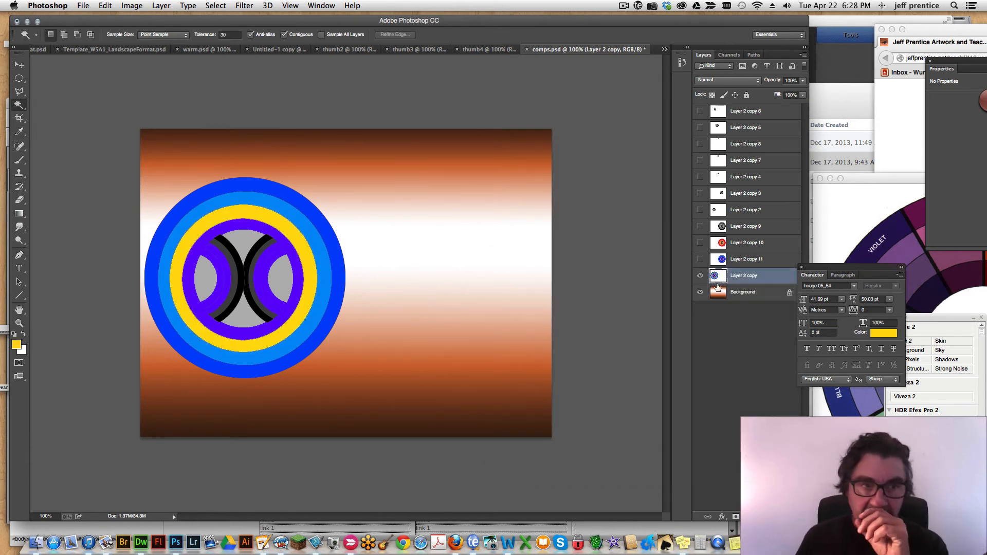
Duplicate the circle with the yellow ring and place the duplicate beside it on the right half of the canvas.
click(19, 64)
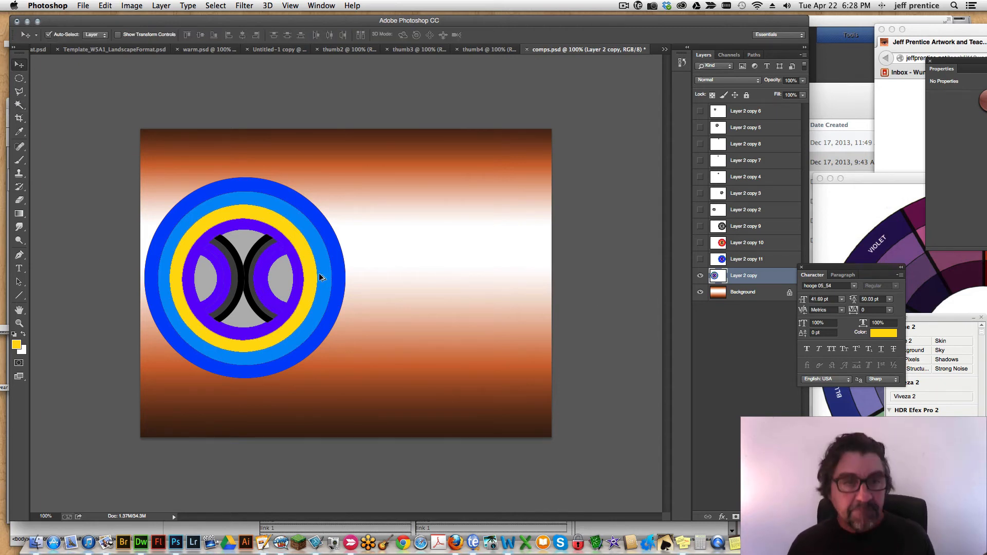
drag(324, 279, 528, 276)
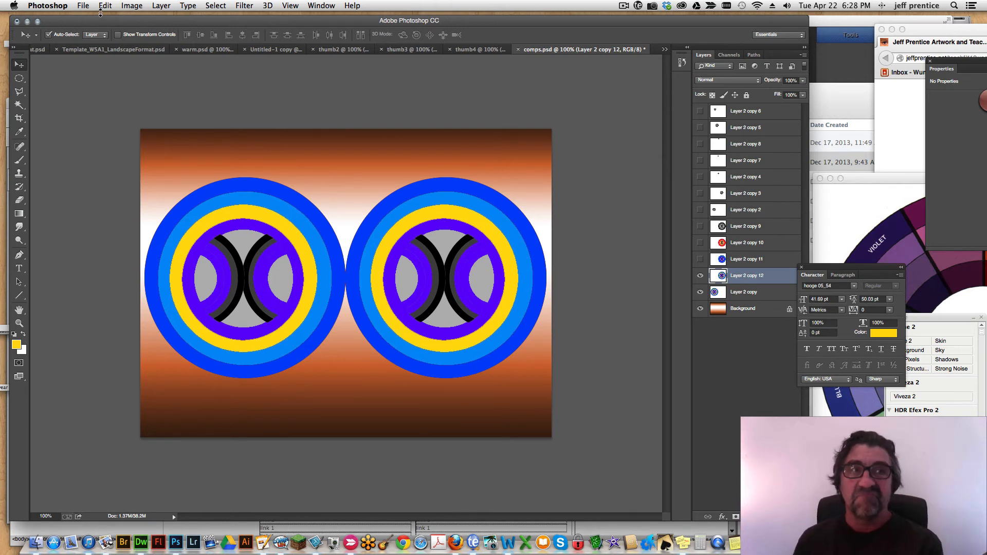
Export the orange-background circle design for the web as comps.jpg on the Desktop, using the JPEG High preset.
click(77, 6)
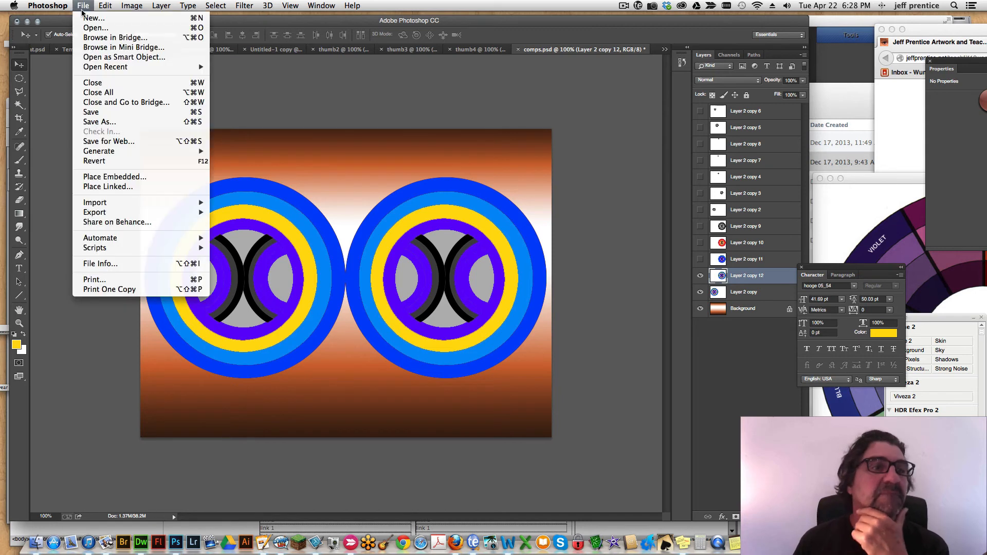
click(109, 143)
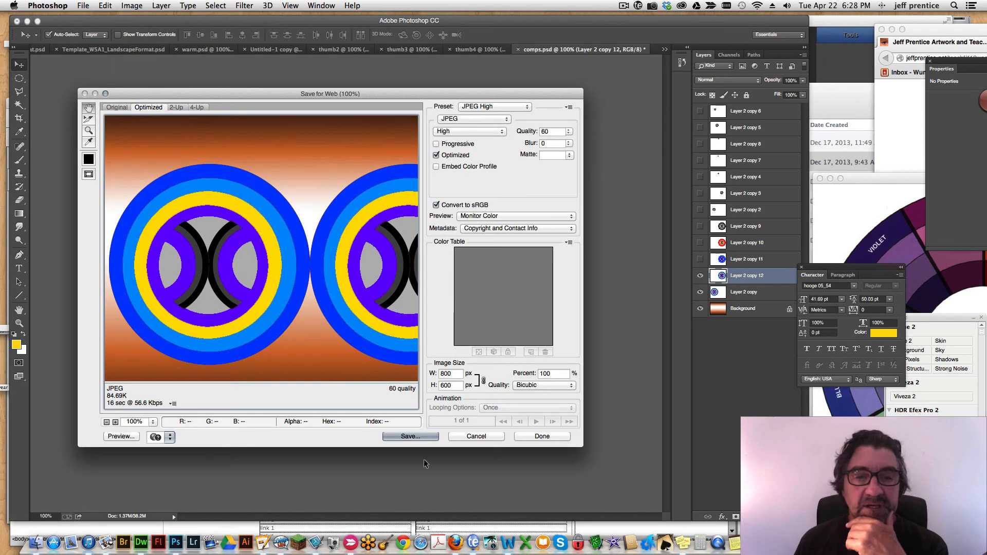
click(407, 436)
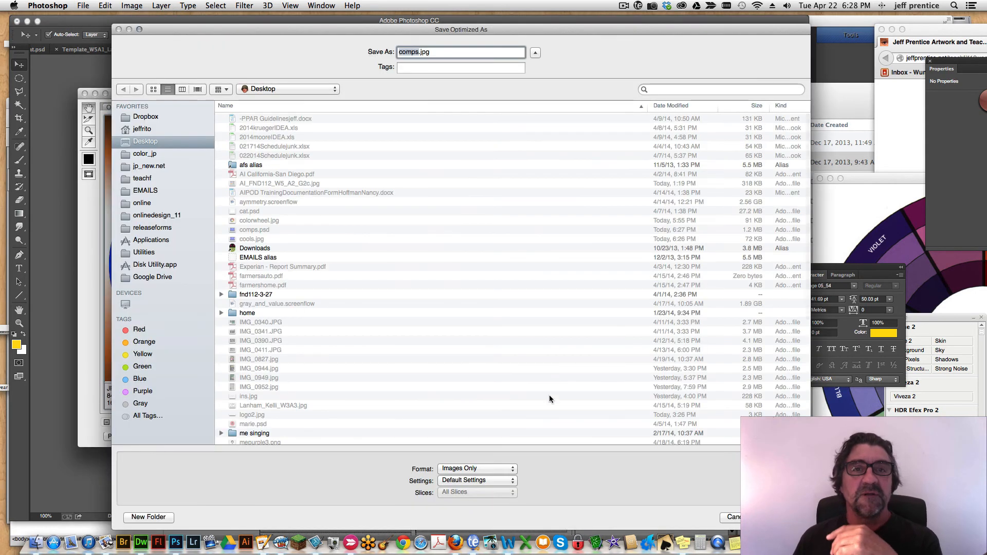
click(727, 515)
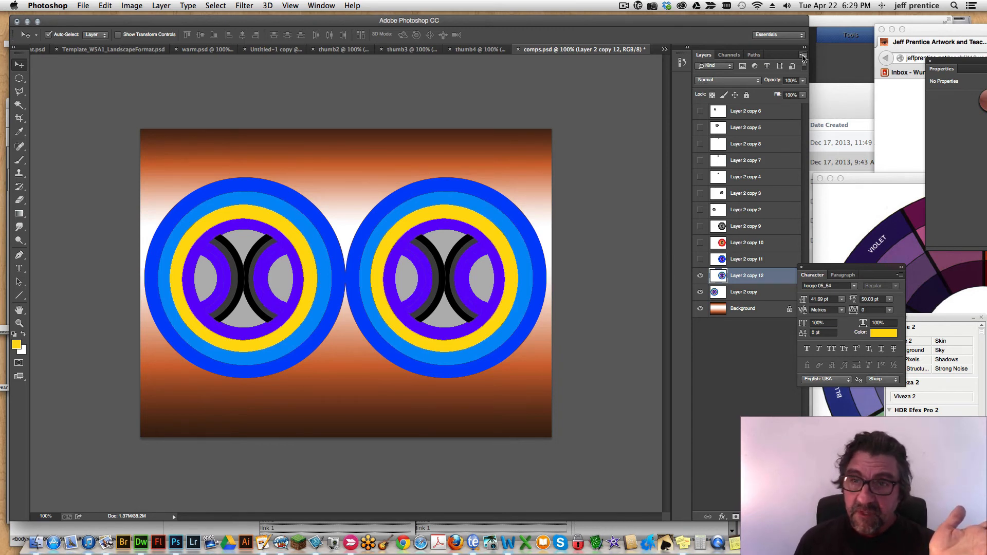
View the colour wheel reference image, move it beside the document and return to comps.psd.
drag(896, 179, 653, 101)
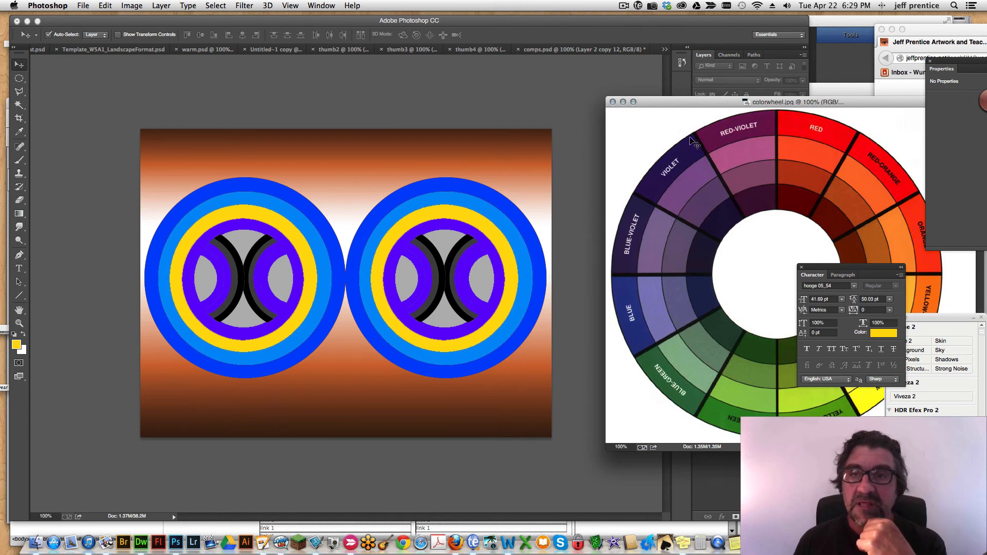
drag(645, 100, 730, 94)
click(432, 234)
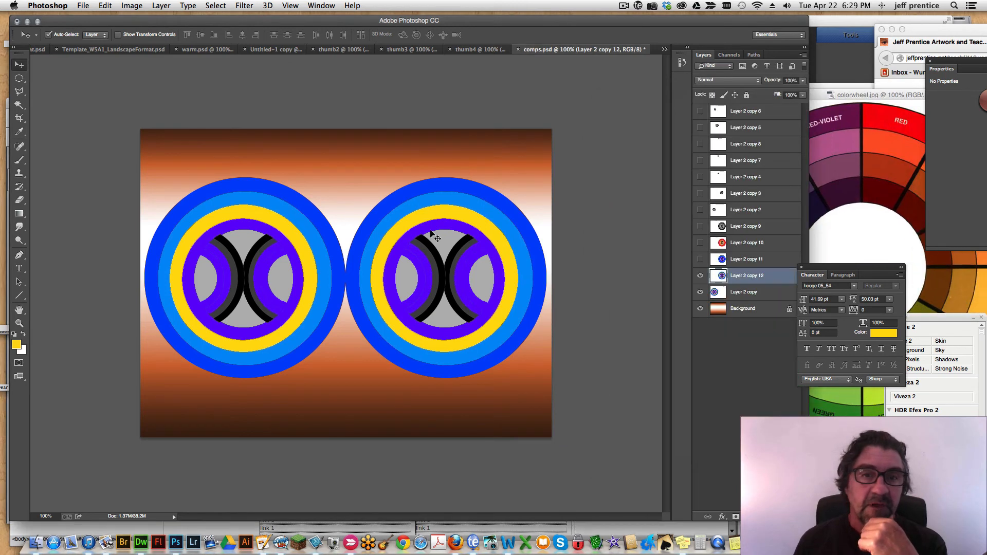
key(w)
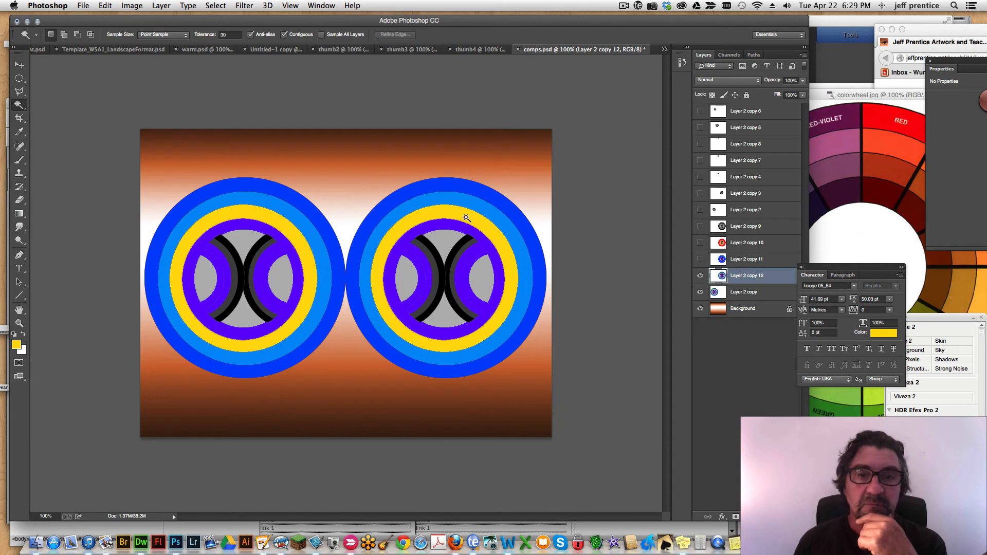
click(466, 218)
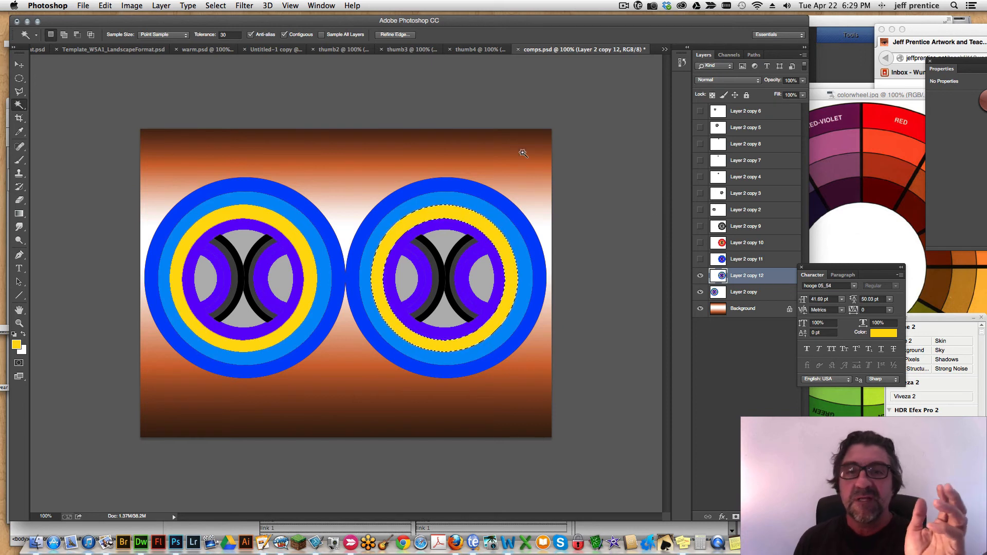
click(805, 60)
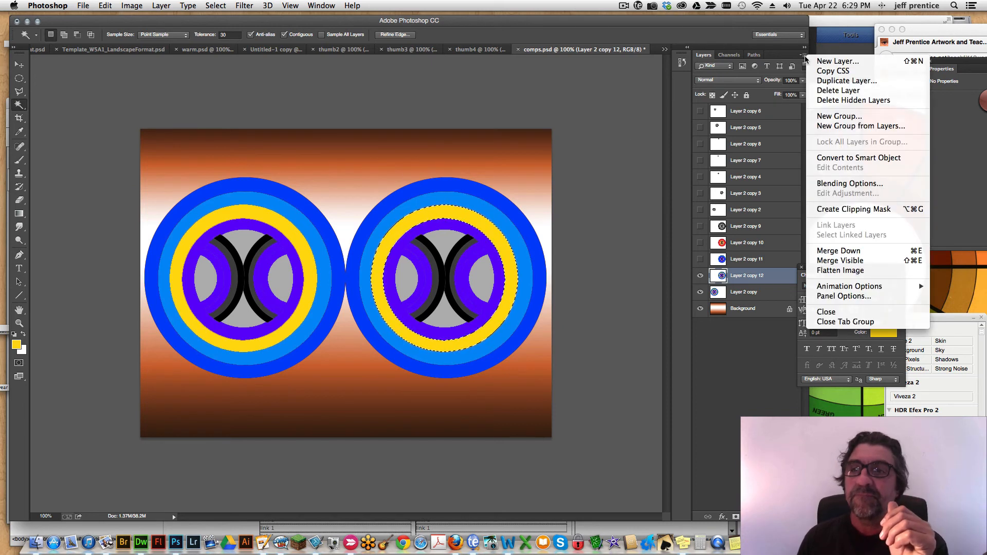
click(840, 271)
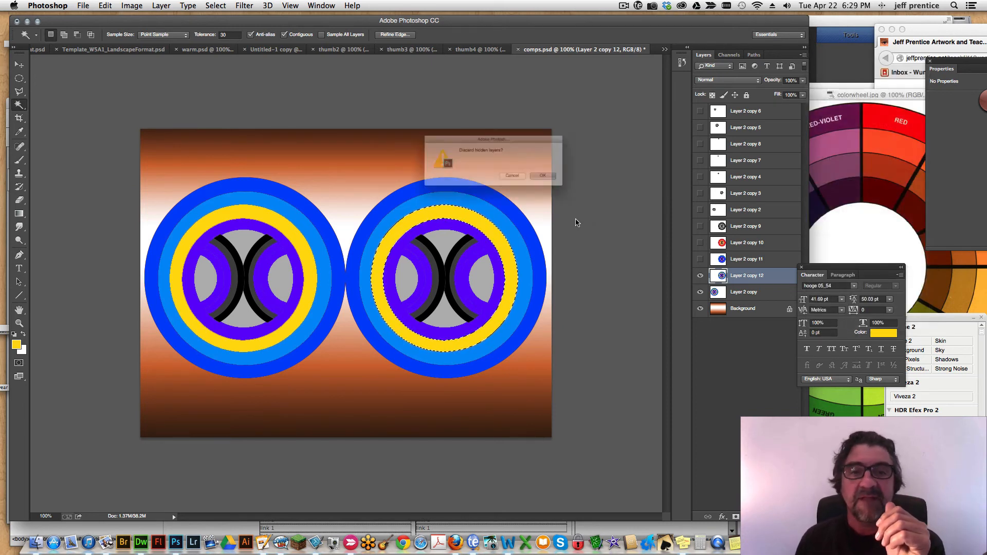
click(568, 184)
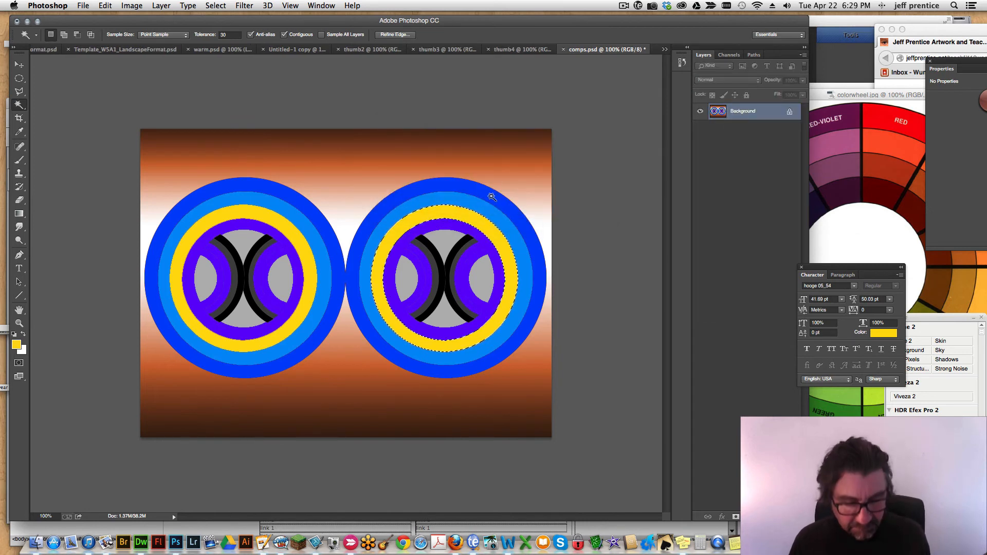
key(super+z)
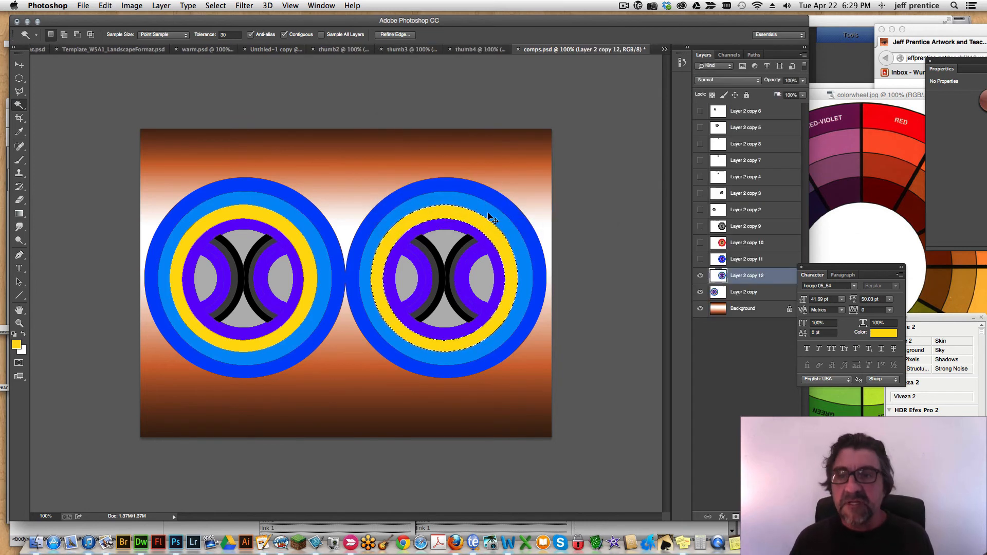
Save a layered Photoshop copy of the design on the Desktop as achrome.psd.
click(82, 6)
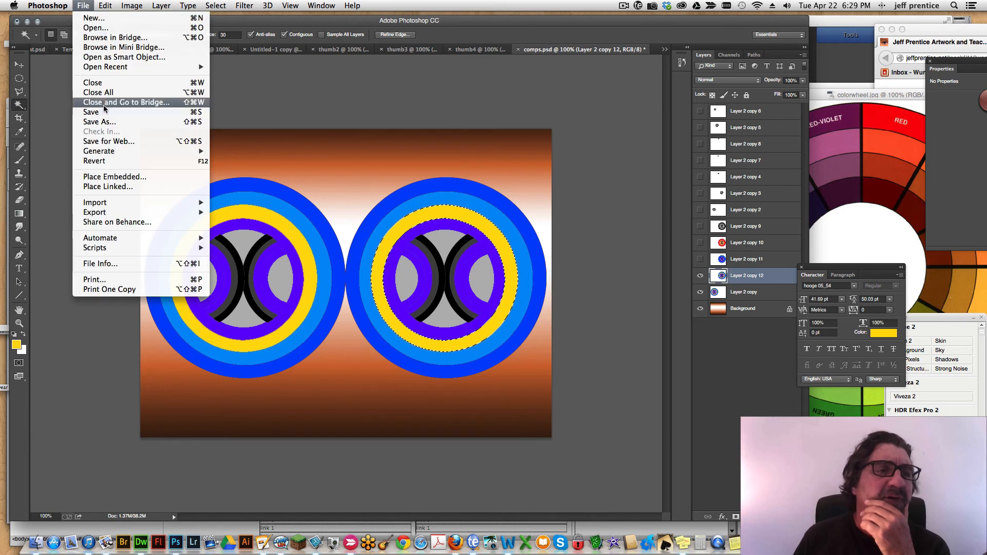
click(99, 122)
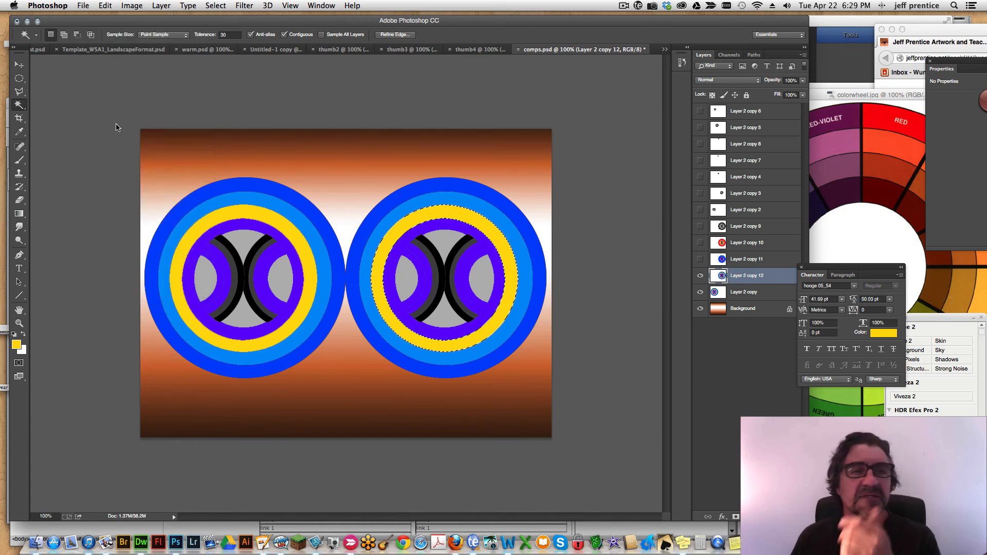
text(ach)
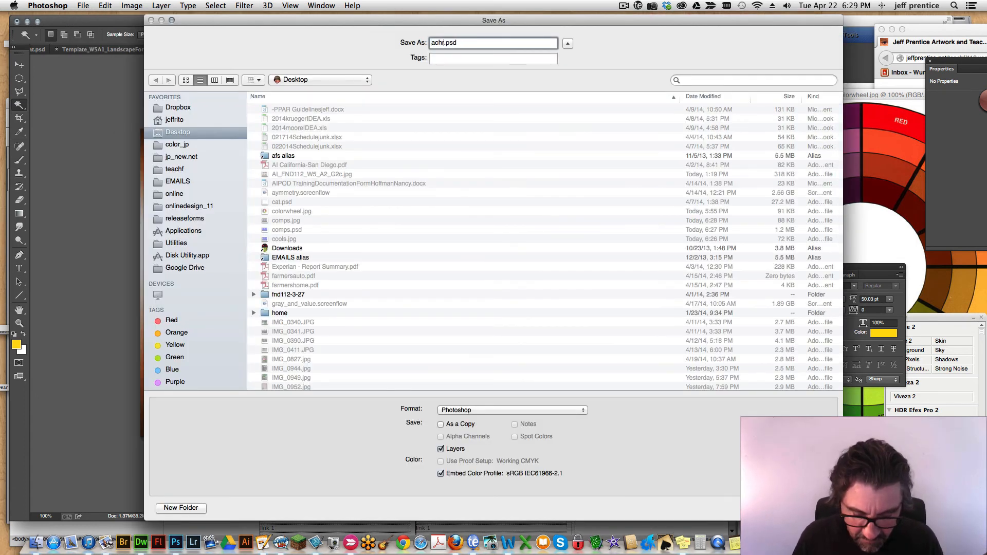
text(rome)
key(Return)
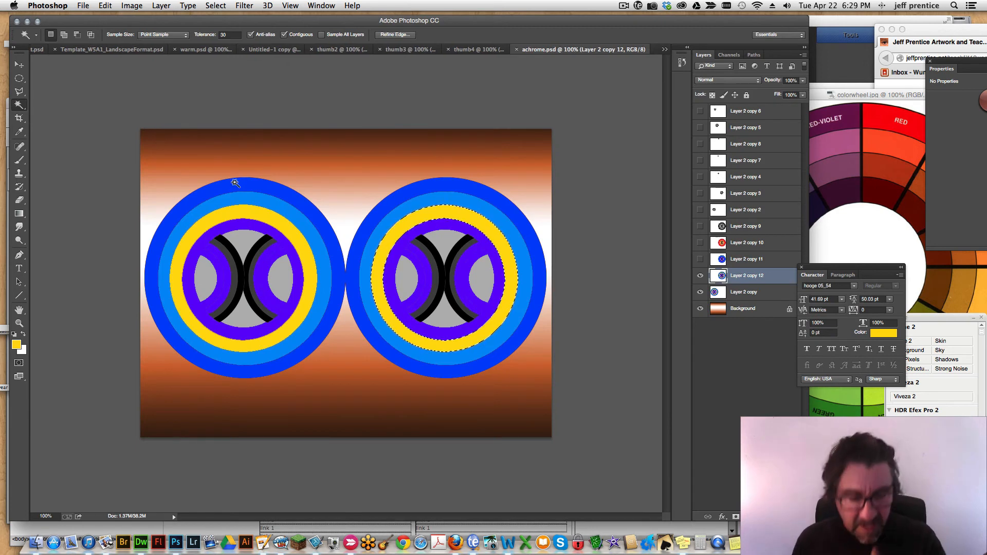
Deselect the yellow ring and flatten the image, discarding the hidden layers.
key(super+d)
click(803, 56)
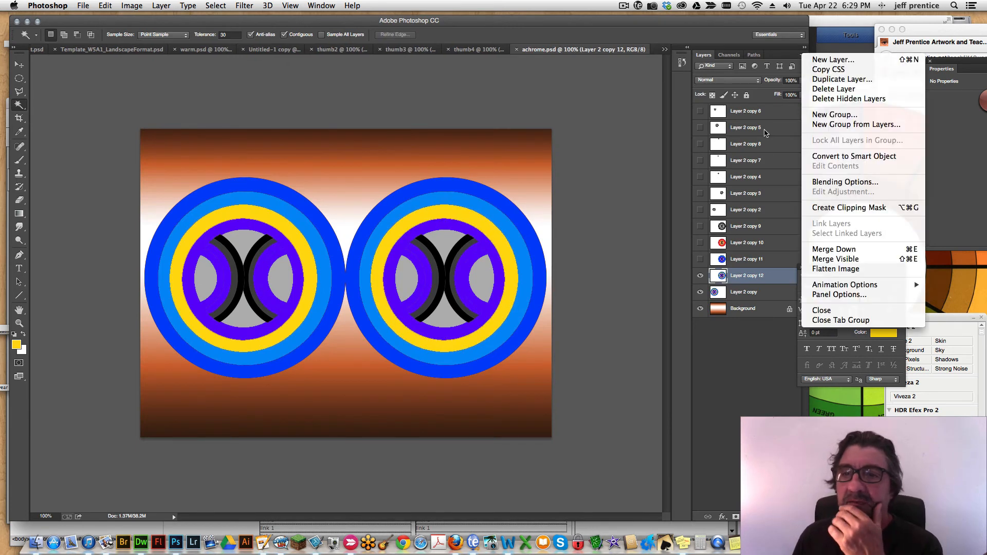
click(834, 268)
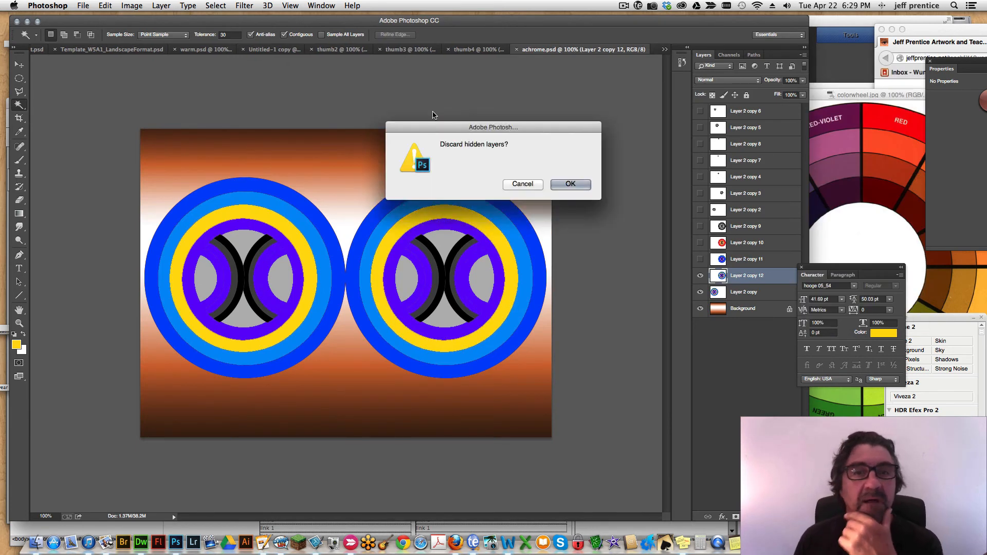
click(557, 184)
Remove all colour from the flattened design with Hue/Saturation, setting the saturation to -100.
key(super+u)
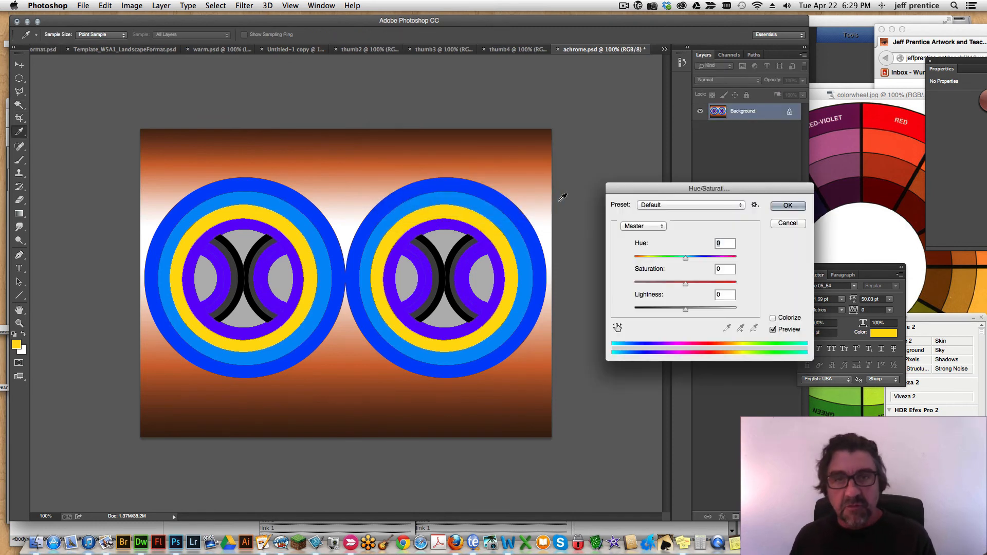
drag(686, 282, 610, 291)
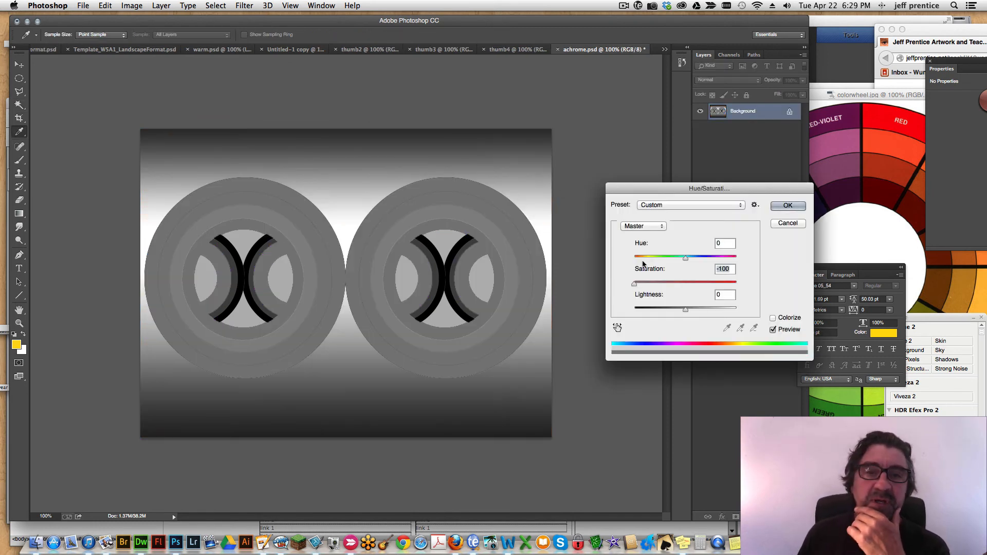
click(776, 205)
key(w)
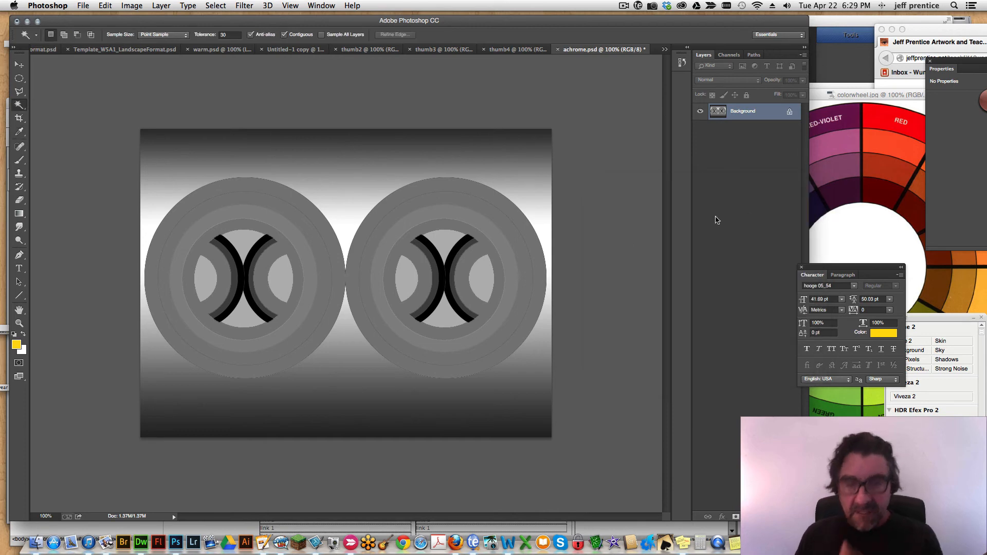
Increase the grey design's contrast with Levels, setting the input black point to 49 and the white point to 172.
key(super+l)
drag(800, 302, 771, 303)
drag(670, 302, 695, 304)
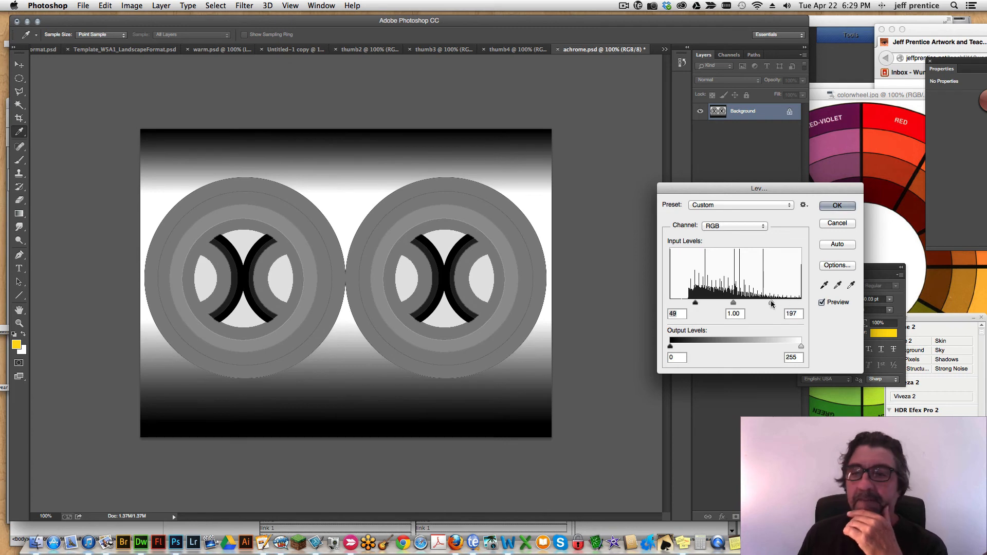
mouse_move(771, 304)
mouse_down()
mouse_move(748, 304)
mouse_move(759, 302)
mouse_up()
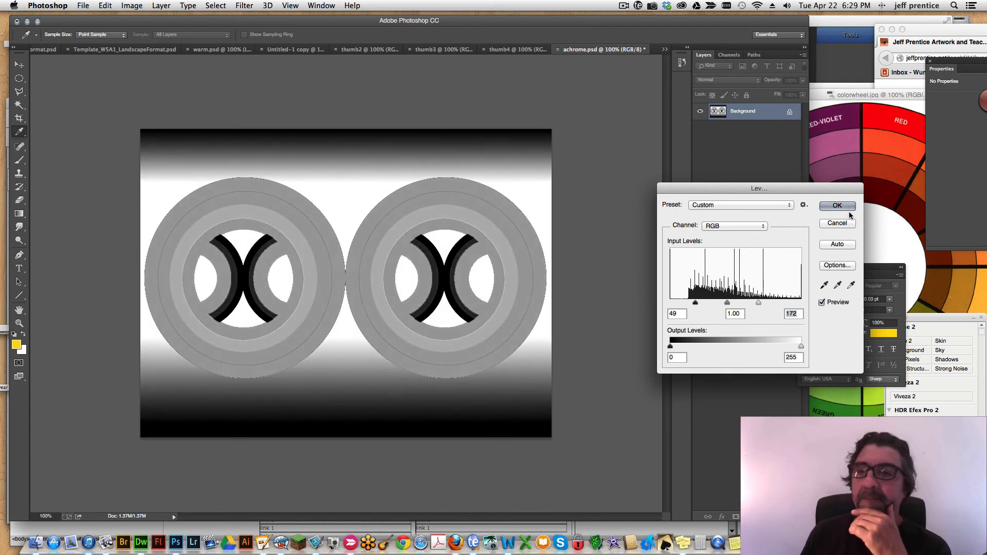
click(836, 206)
key(w)
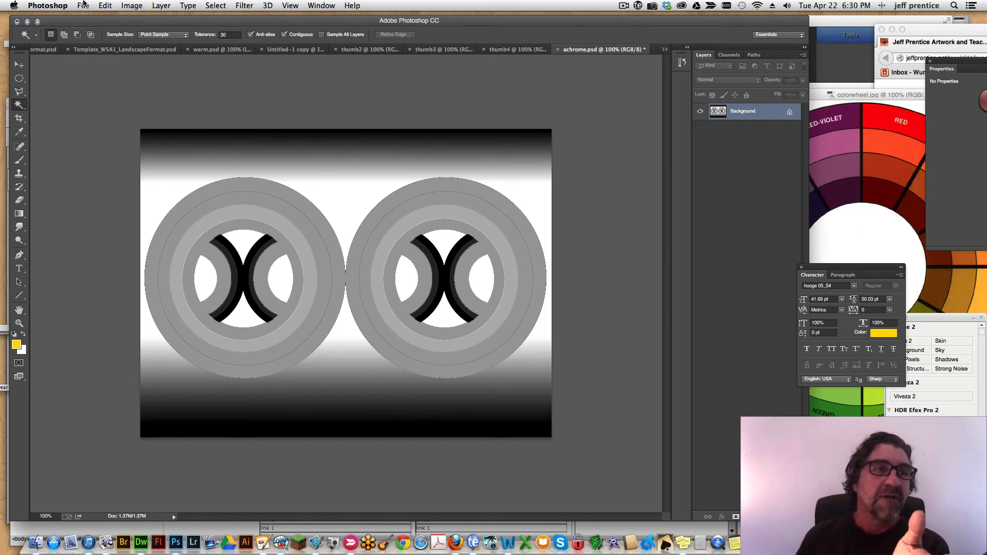
Export the grey design for the web as achrome.jpg on the Desktop with the JPEG High preset.
click(84, 4)
click(95, 142)
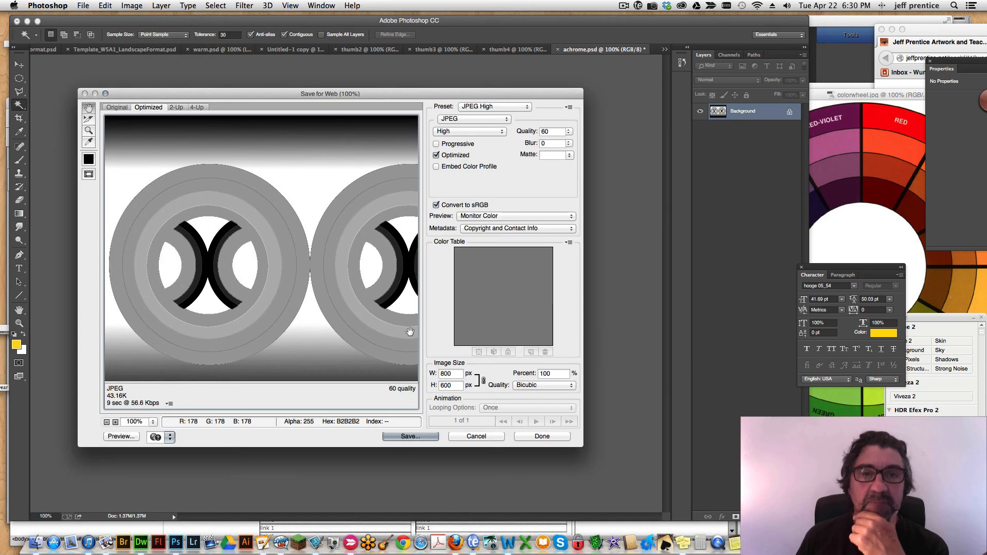
click(410, 436)
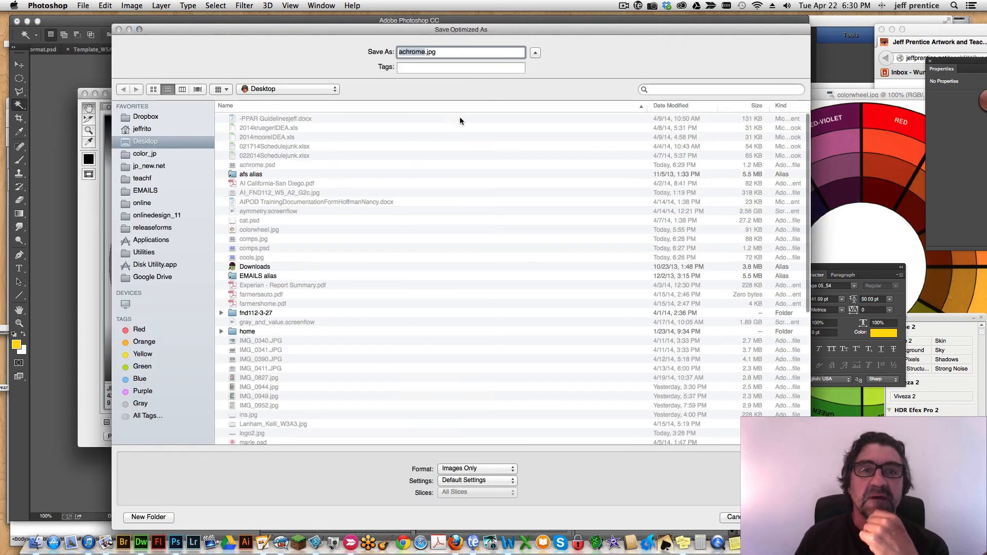
key(Return)
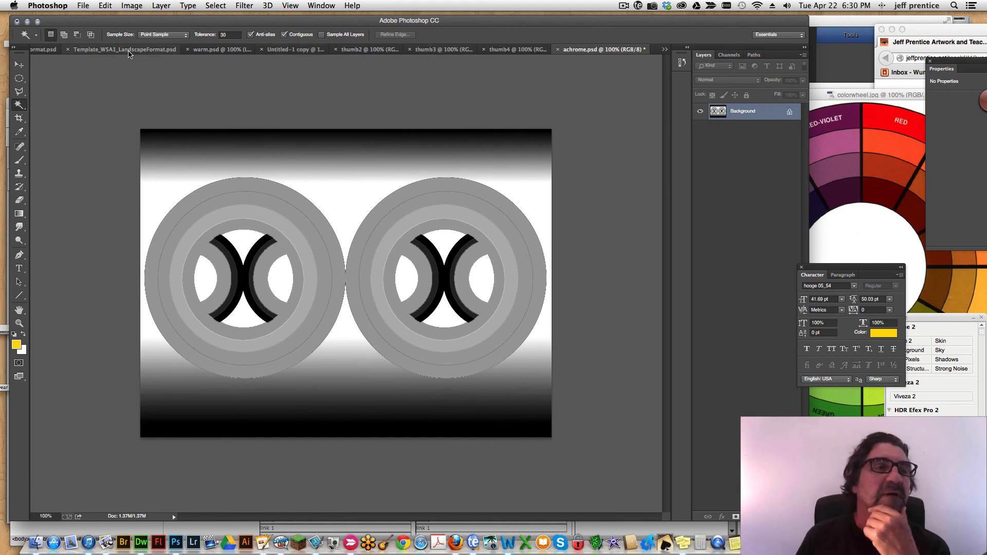
Switch to the Template_W5A2_LandscapeFormat.psd document with the four empty colour scheme frames.
click(272, 51)
click(187, 51)
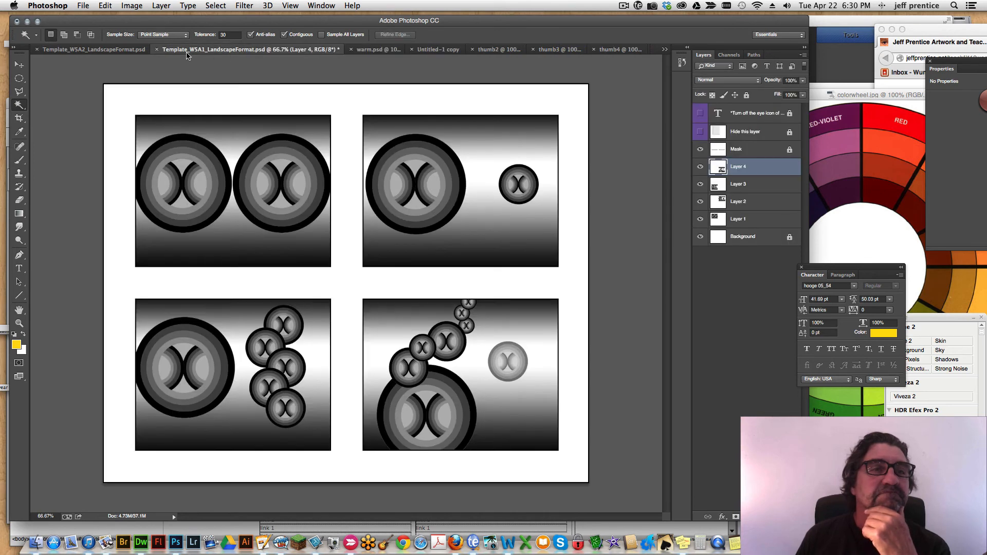
click(118, 50)
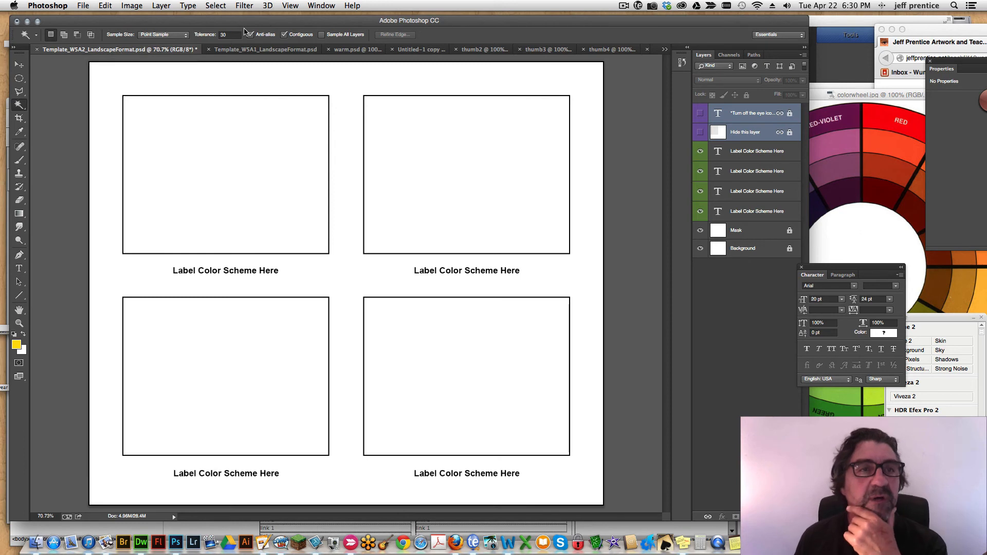
drag(248, 25, 235, 28)
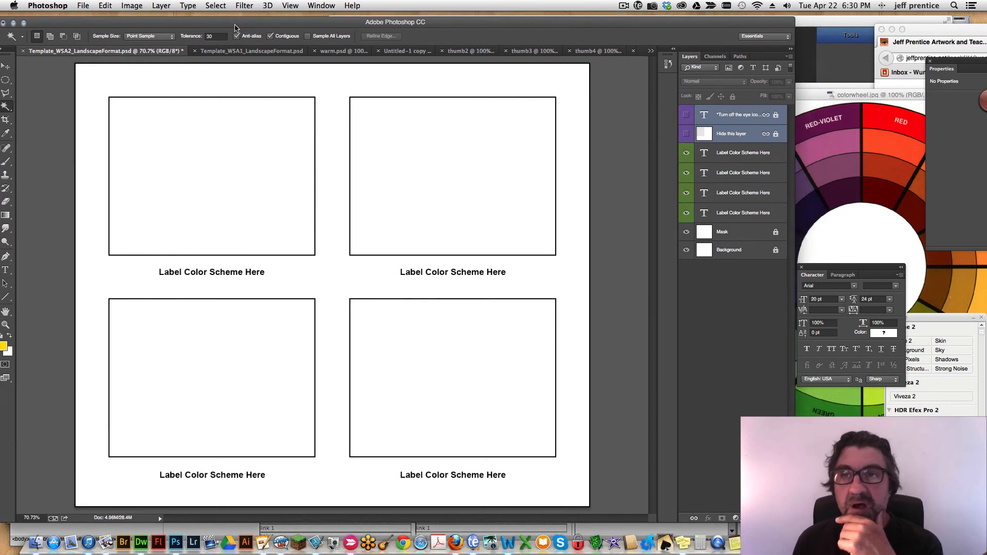
Open achrome.jpg, comps.jpg, cools.jpg and warm.jpg together from the Desktop.
click(83, 5)
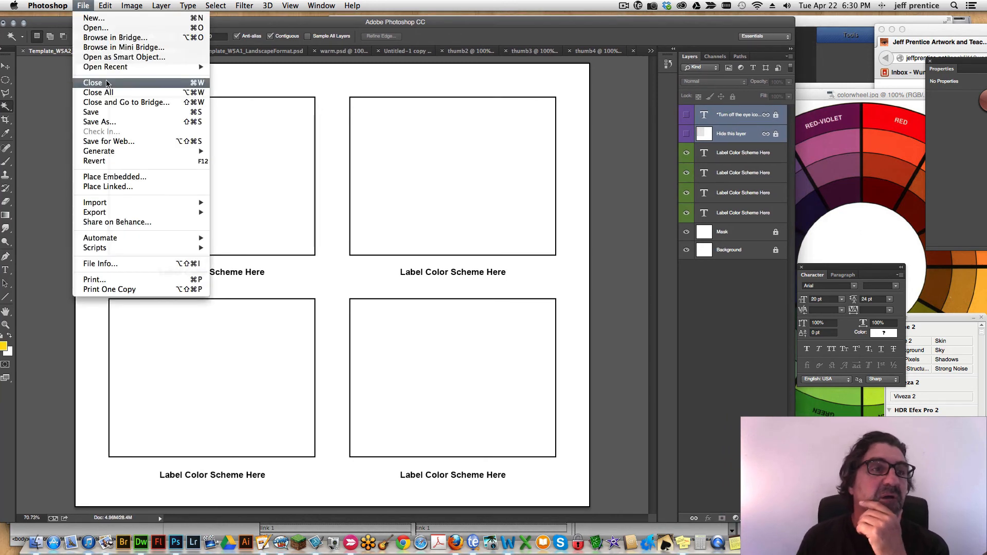
click(118, 28)
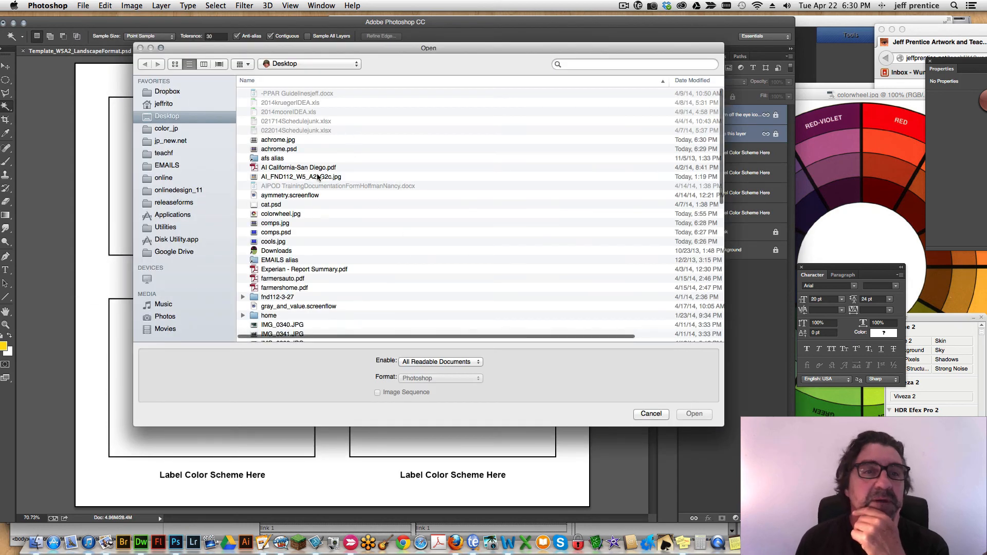
click(289, 141)
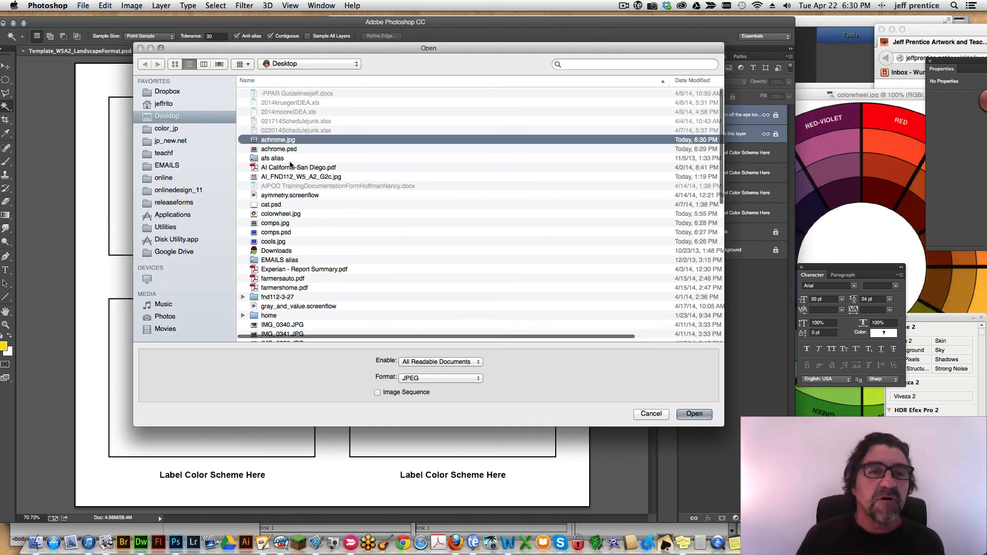
scroll(291, 167, down, 1)
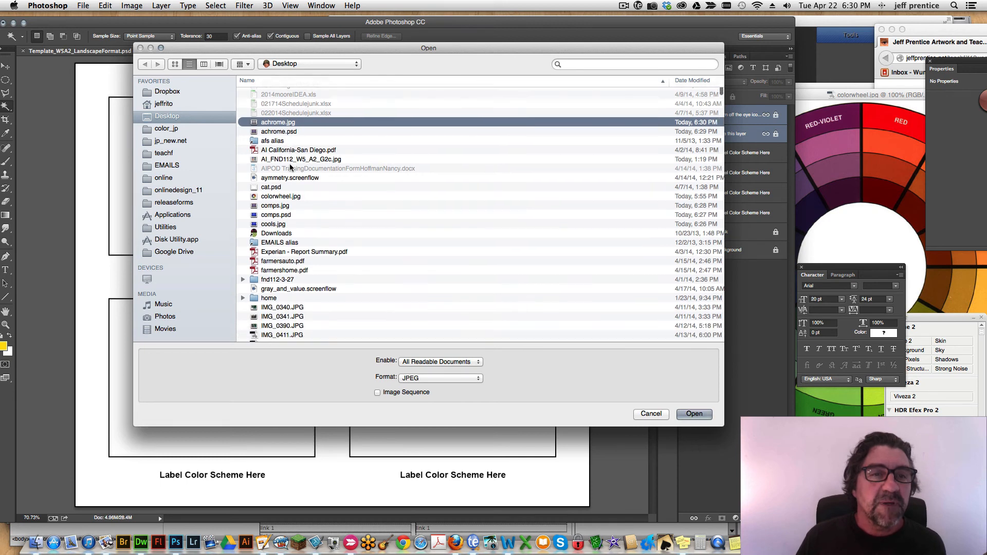
super+click(281, 207)
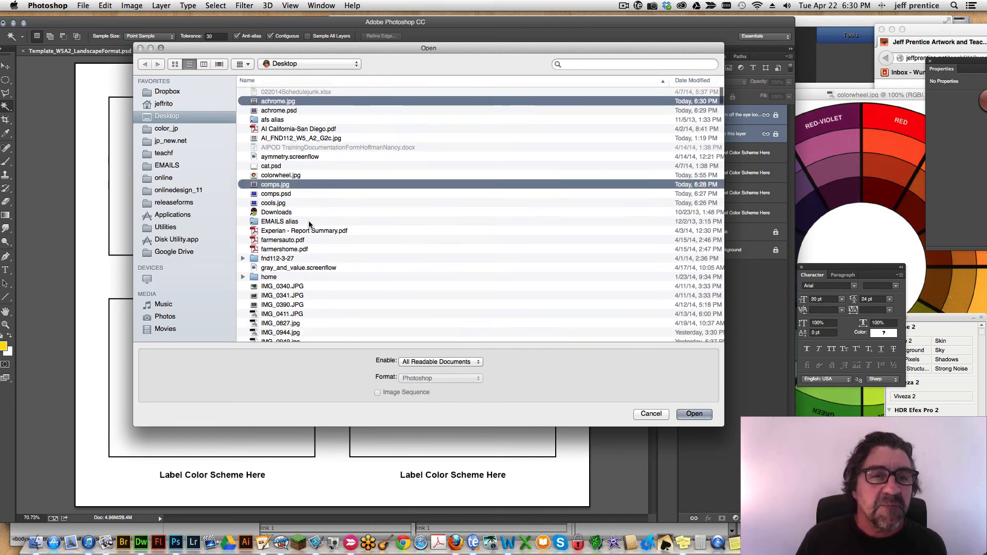
scroll(281, 205, down, 2)
super+click(281, 203)
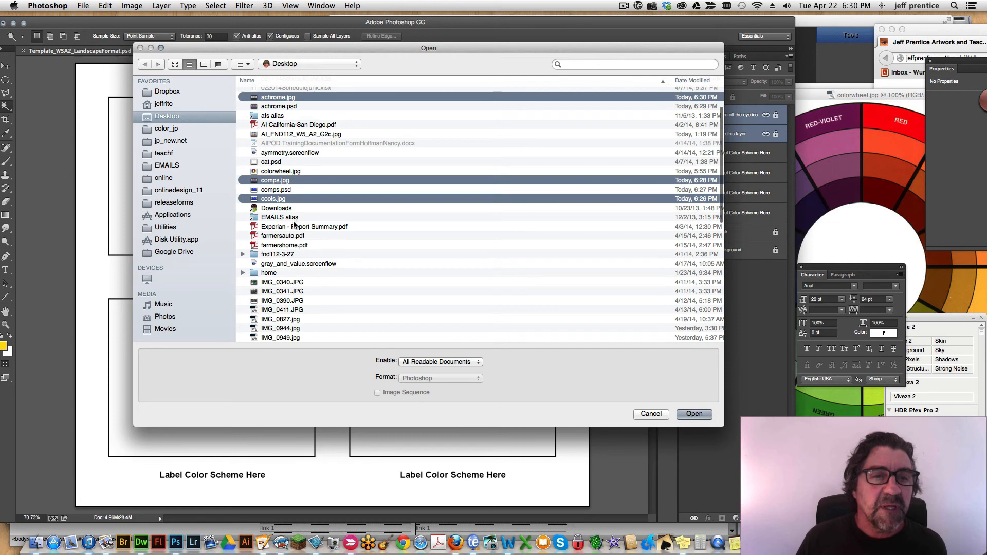
scroll(291, 216, down, 5)
scroll(294, 223, down, 10)
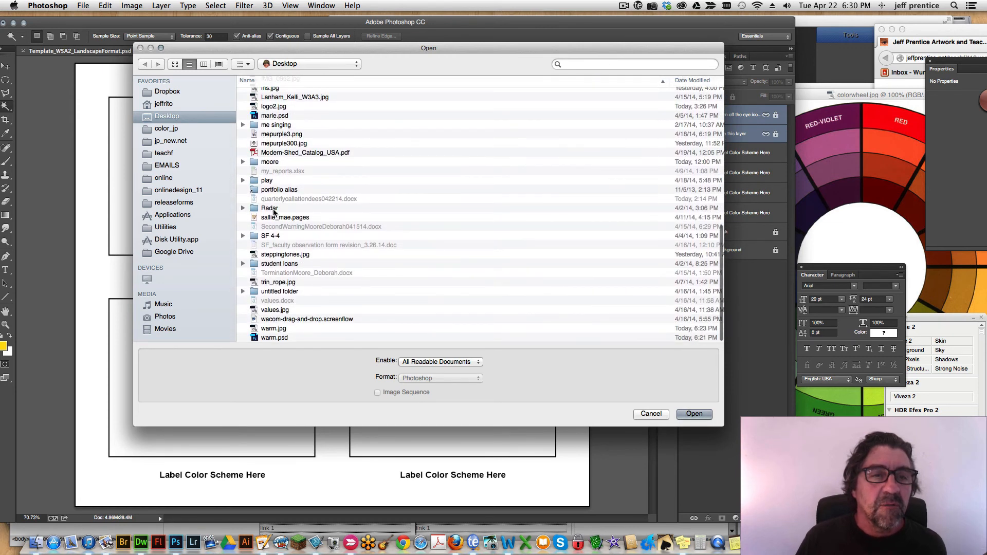
scroll(287, 308, up, 2)
scroll(287, 308, down, 2)
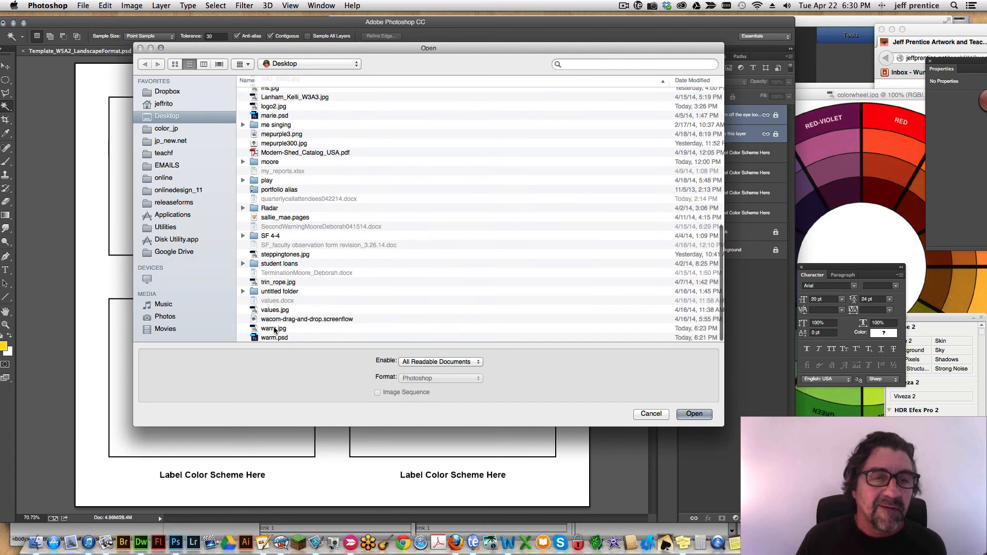
click(280, 328)
click(692, 414)
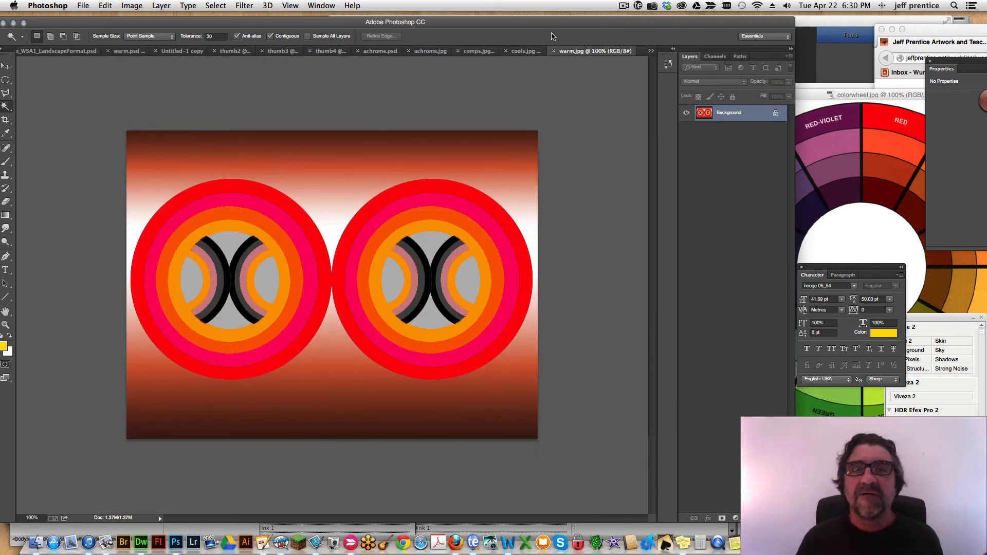
Copy the entire warm.jpg image and close the Template_W5A1_LandscapeFormat.psd document without saving it.
key(super+a)
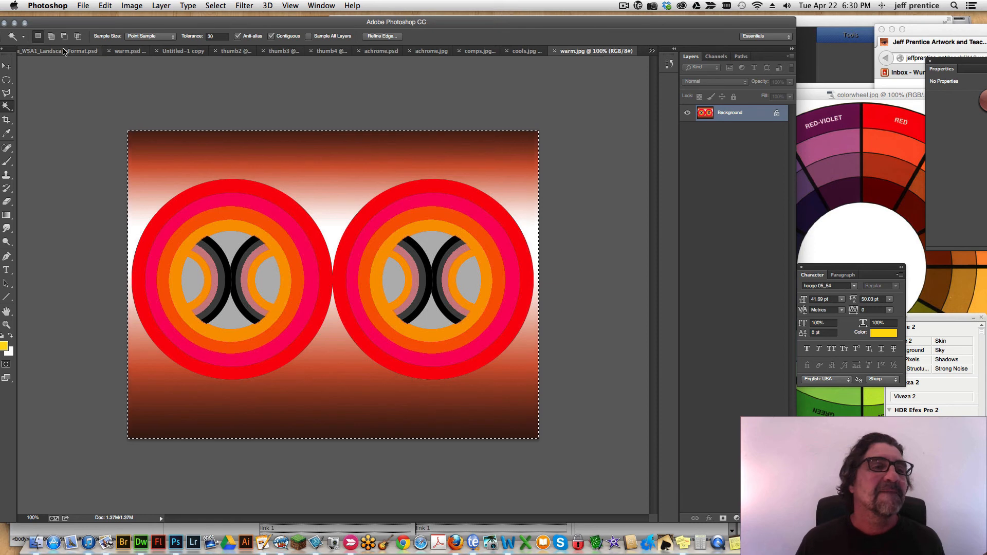
click(64, 53)
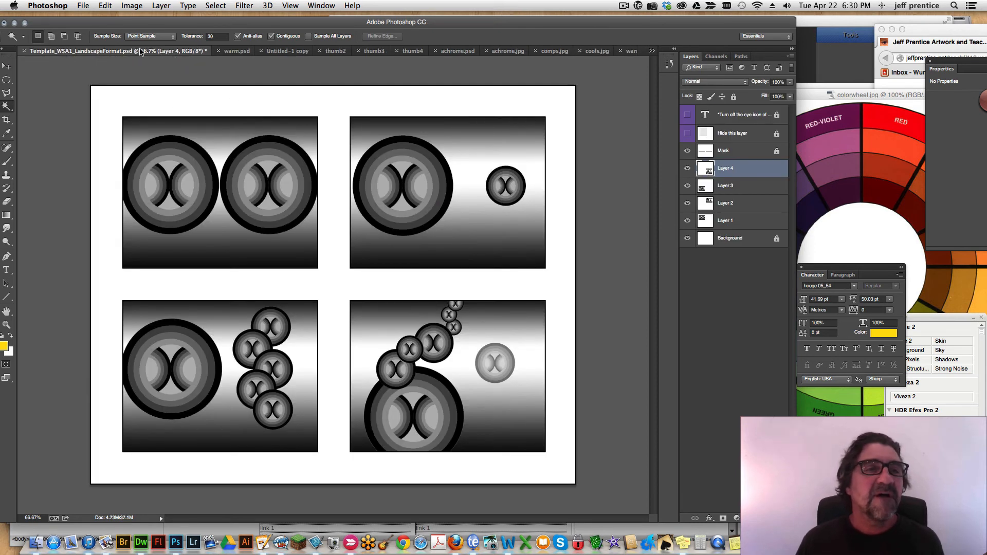
click(25, 51)
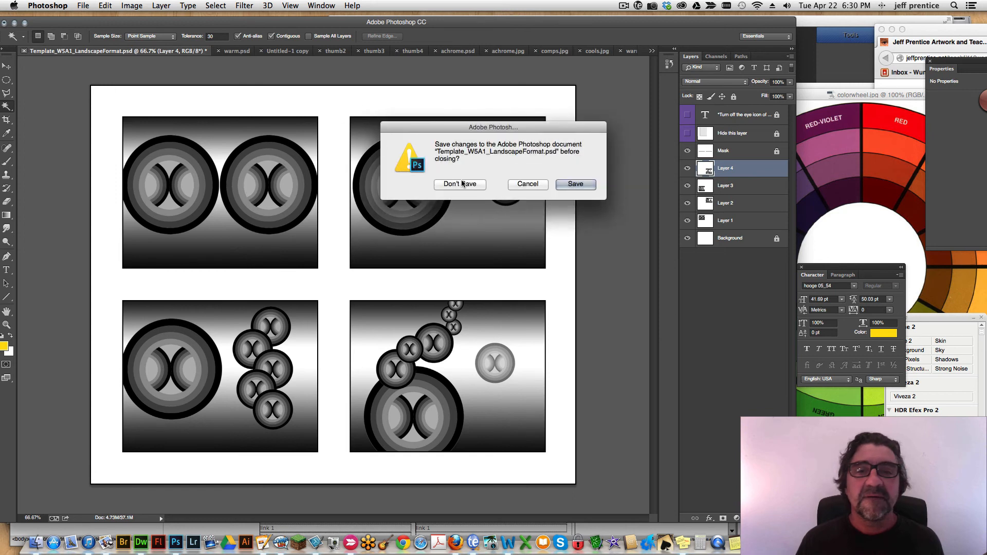
click(402, 186)
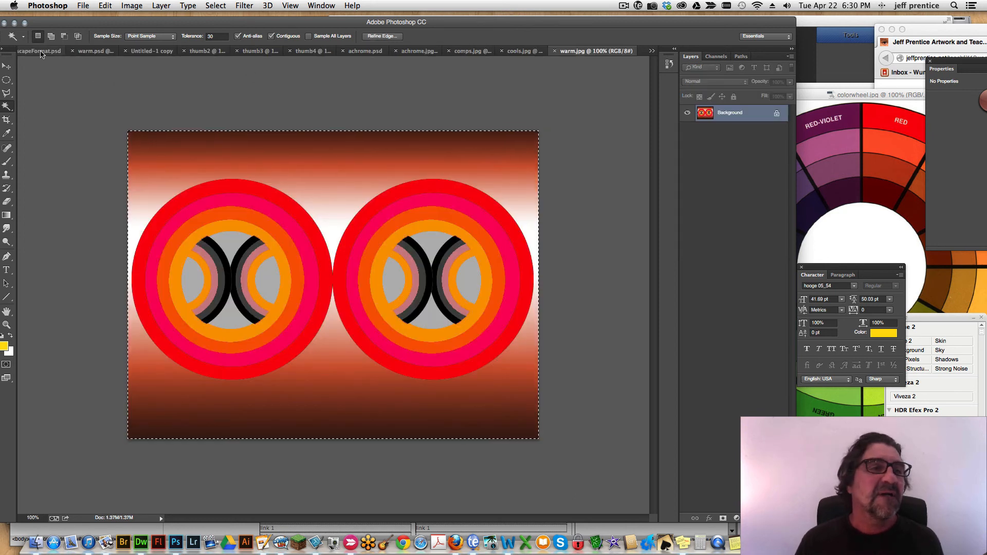
Paste the warm design into Template_W5A2_LandscapeFormat.psd and scale it to about 73% to cover the upper-left frame.
click(47, 54)
key(super+v)
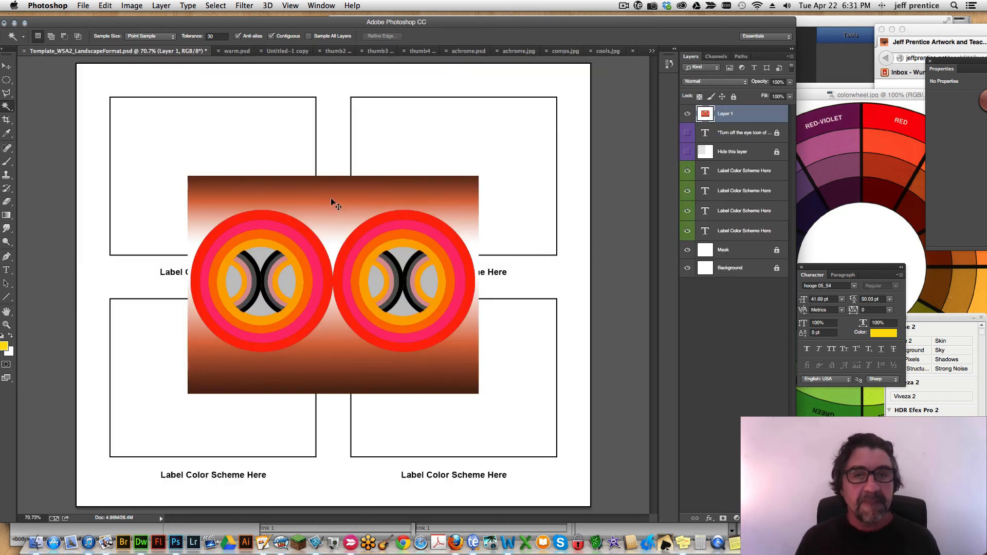
key(super+t)
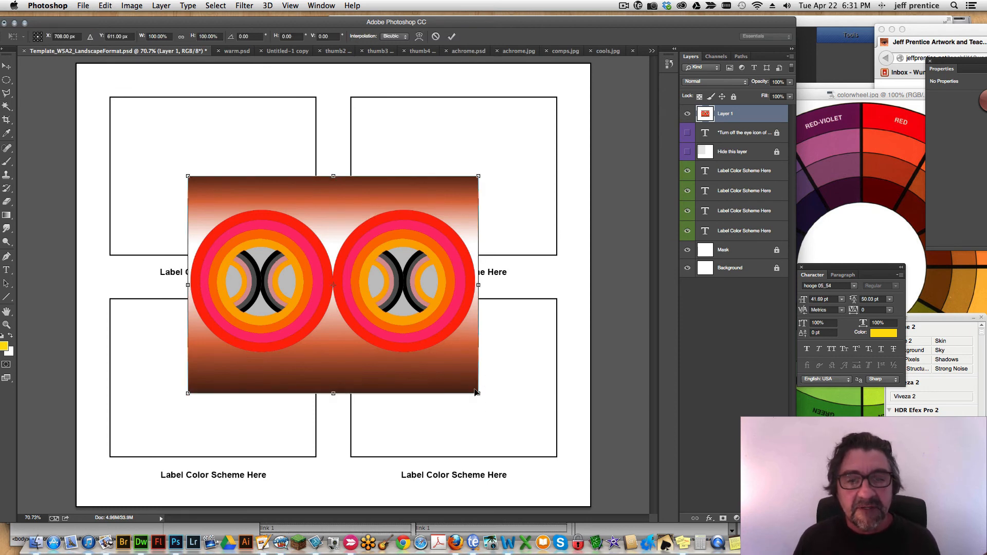
drag(476, 393, 416, 348)
drag(370, 308, 287, 229)
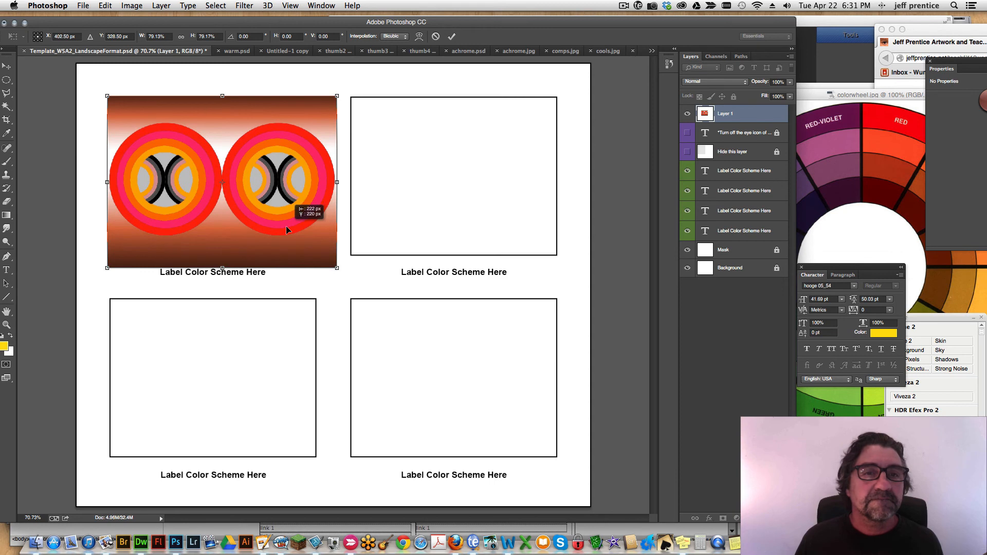
drag(336, 269, 318, 257)
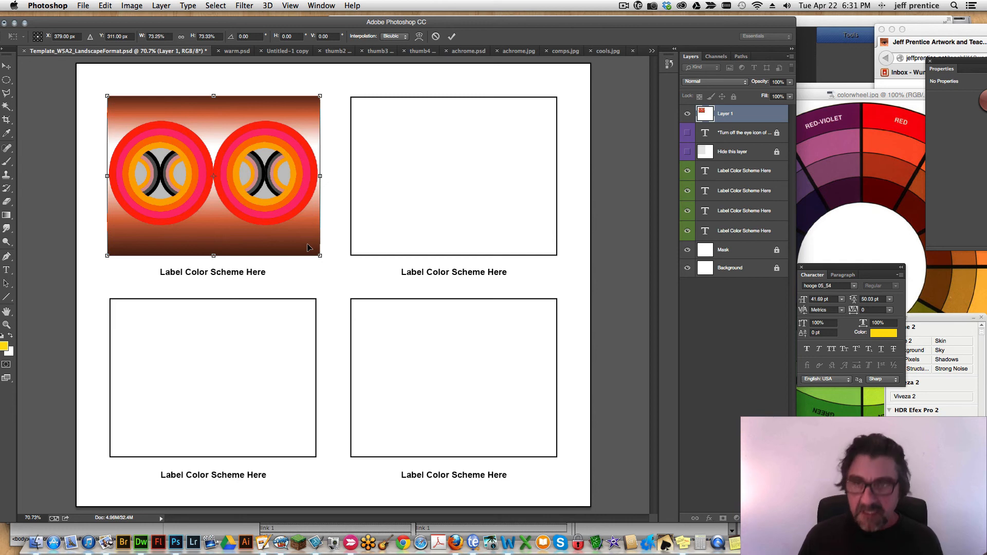
key(Return)
key(w)
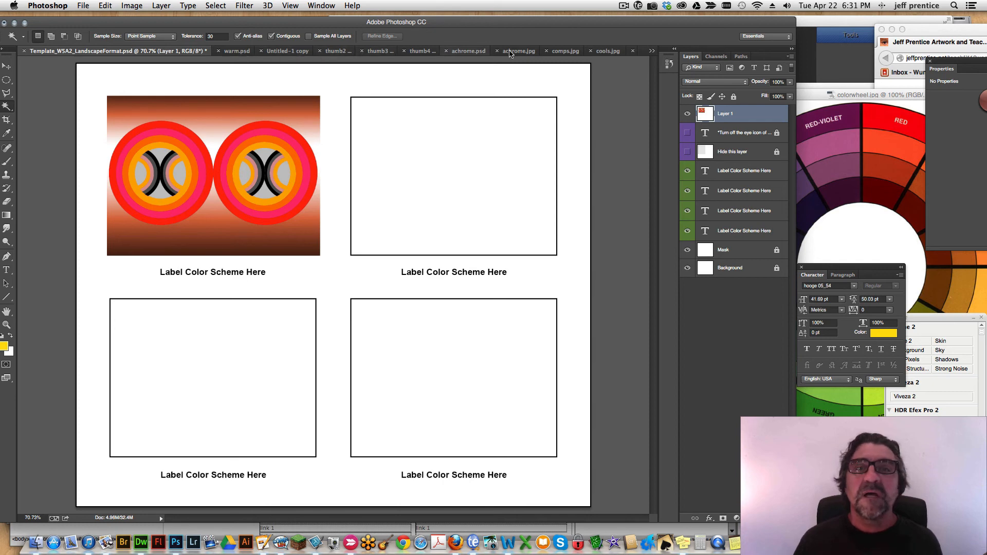
Copy the entire achrome.jpg image and paste it into the W5A2 template.
click(520, 52)
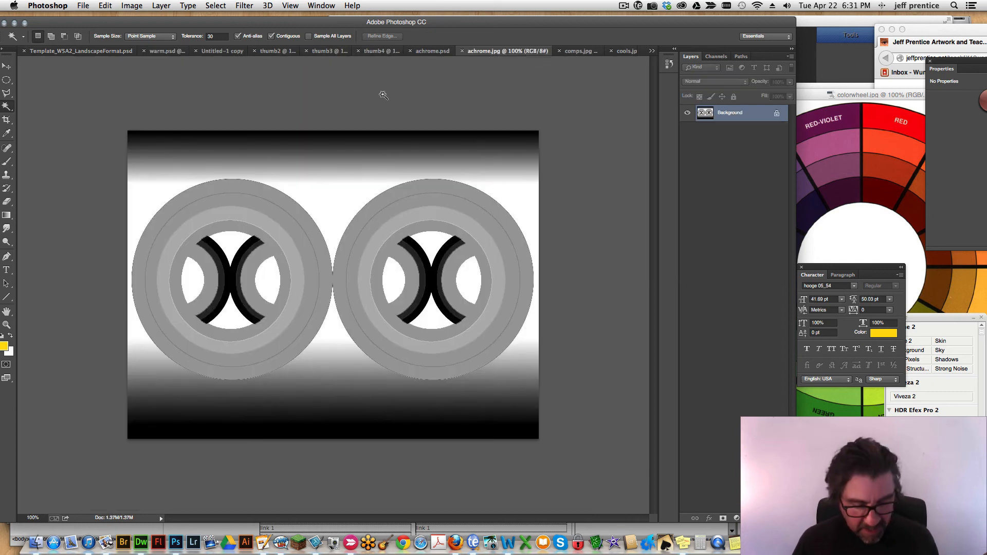
key(super+a)
key(super+c)
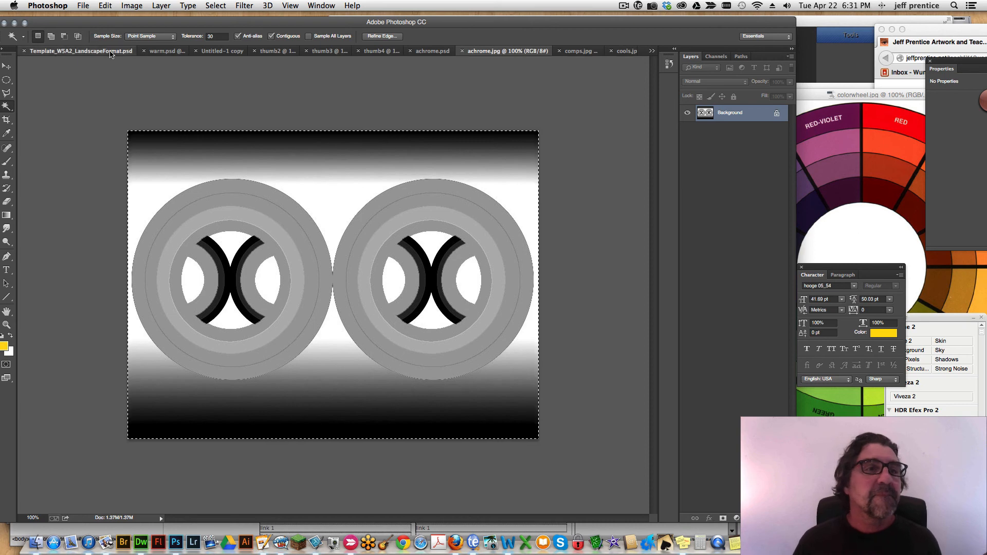
click(110, 52)
key(super+v)
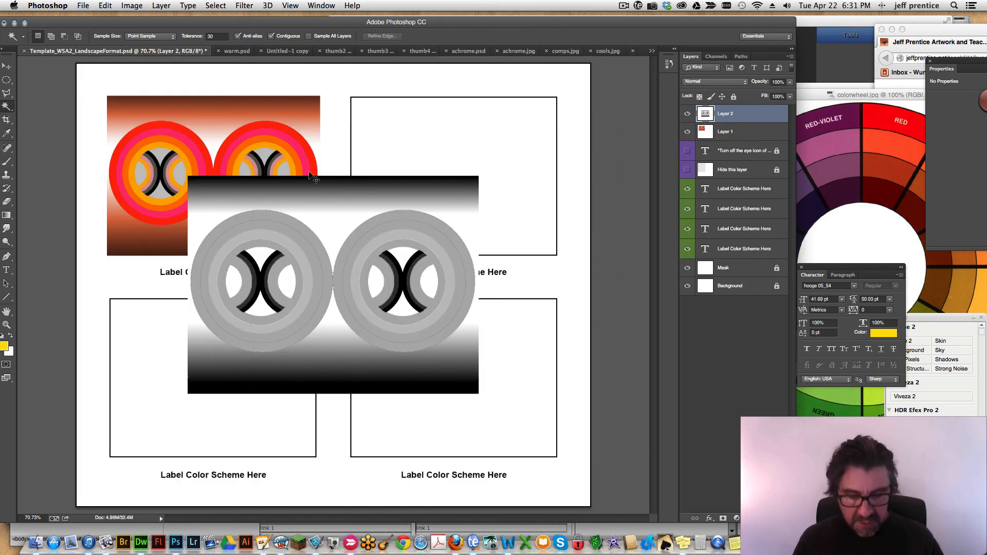
Scale the pasted grey design down proportionally and position it over the upper-right frame.
key(super+t)
drag(185, 393, 252, 346)
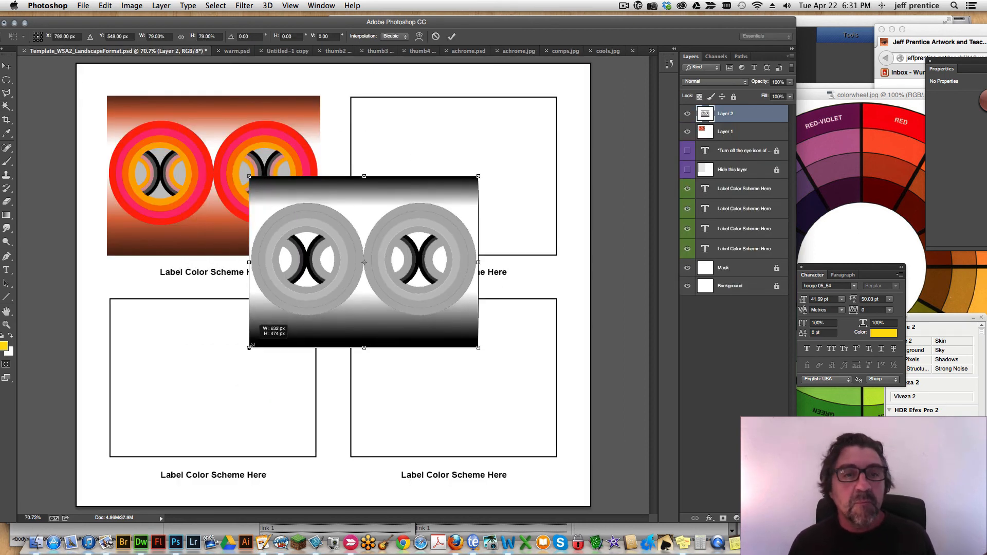
drag(297, 299, 373, 218)
key(Right)
key(Right)
key(Right)
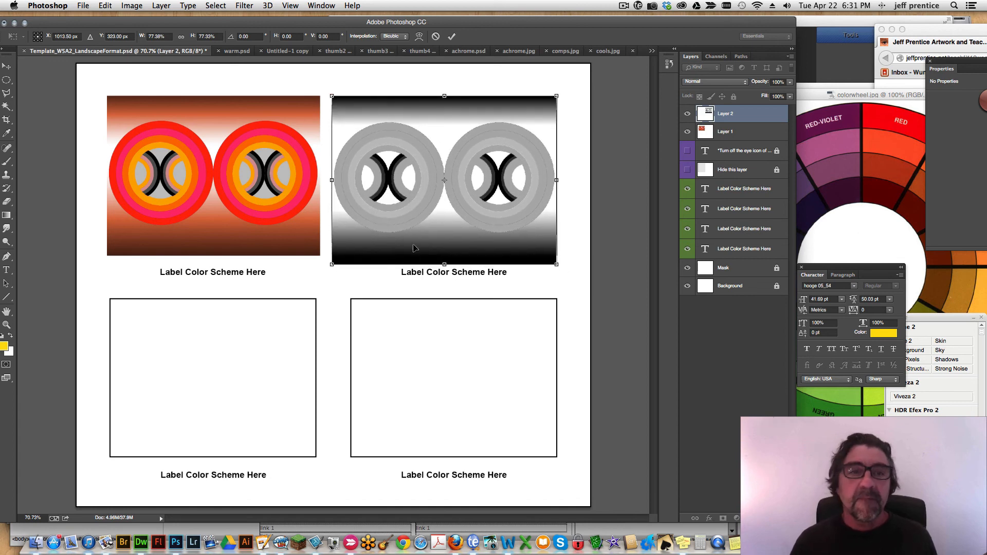
drag(331, 263, 342, 256)
key(Return)
key(w)
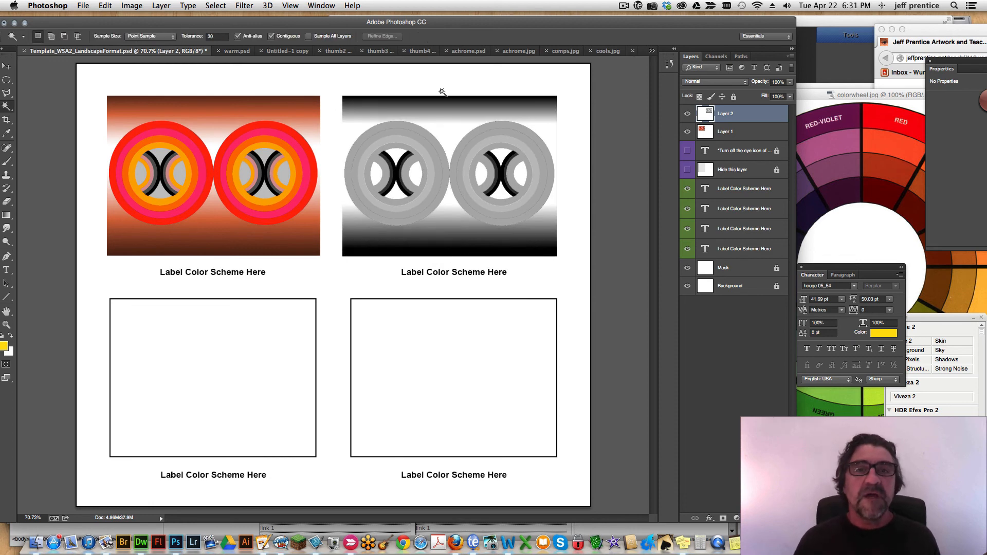
Copy the entire cools.jpg image and paste it into the W5A2 template.
click(599, 54)
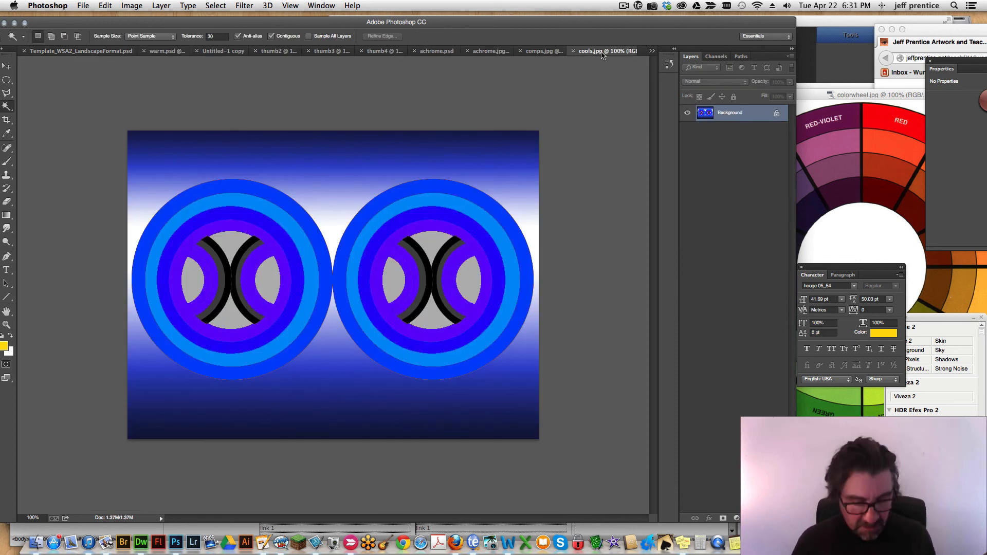
key(super+a)
click(129, 52)
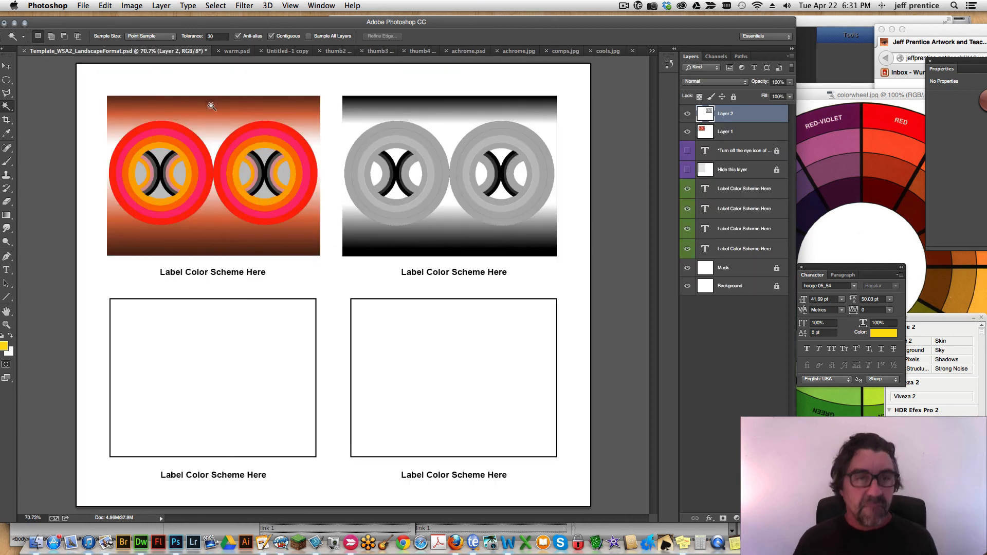
key(super+v)
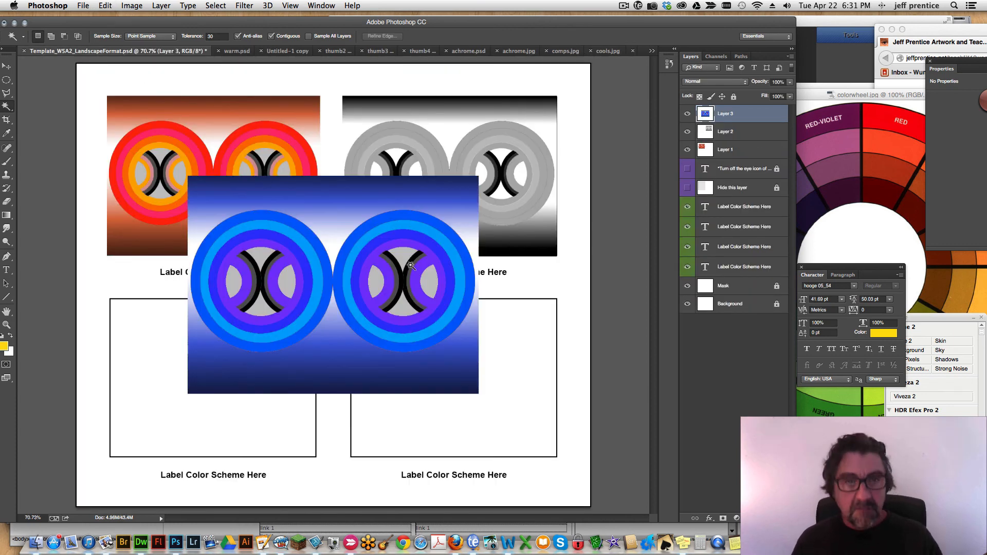
Move the pasted blue design to the lower-left frame and scale it down to cover that frame.
key(v)
drag(403, 271, 326, 343)
key(super+t)
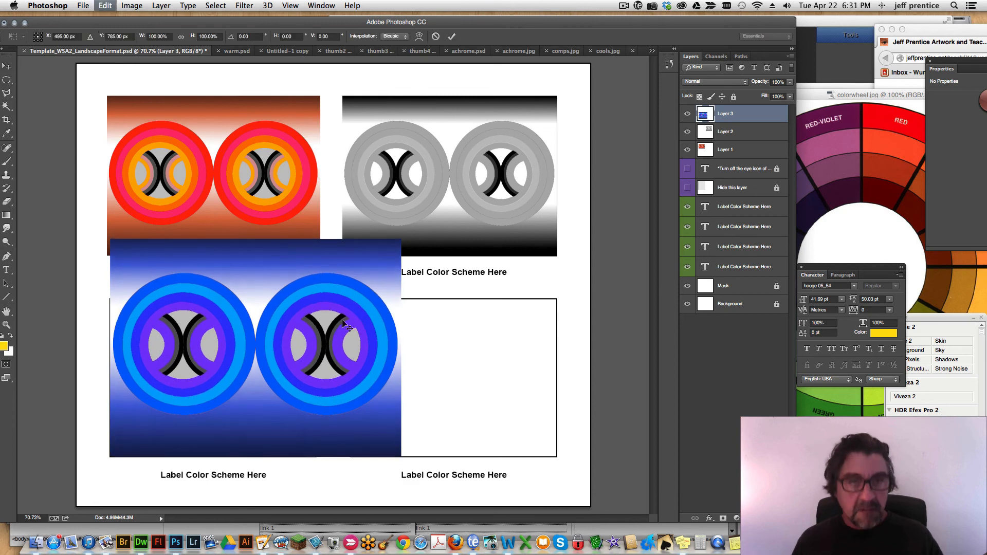
drag(402, 242, 340, 313)
key(Return)
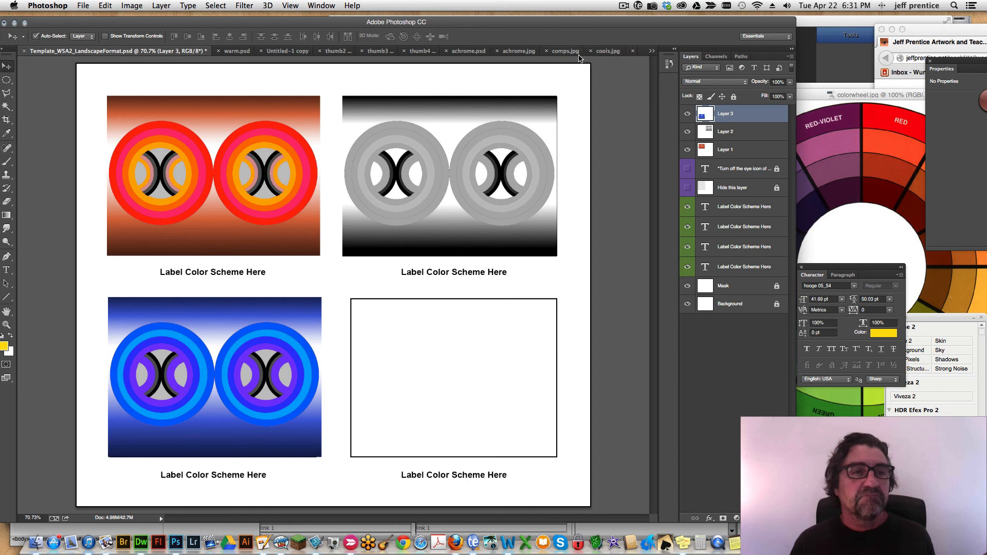
Copy the entire comps.jpg image and paste it into the W5A2 template.
click(566, 52)
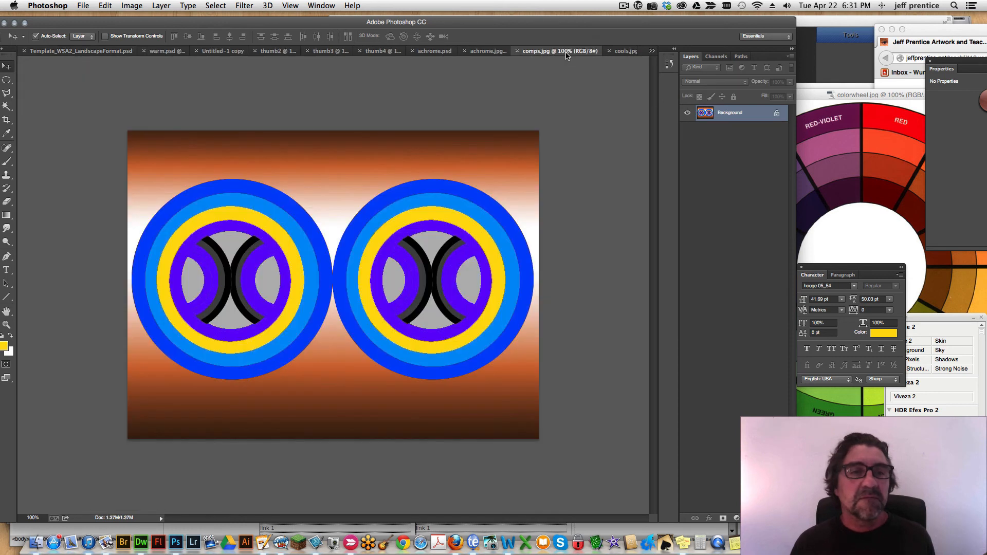
key(super+a)
key(super+c)
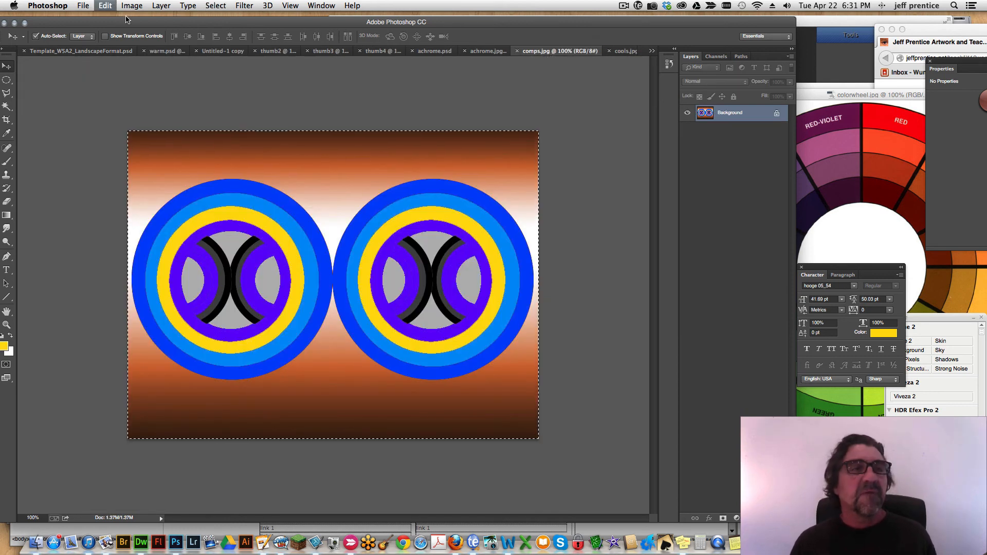
click(90, 54)
key(super+v)
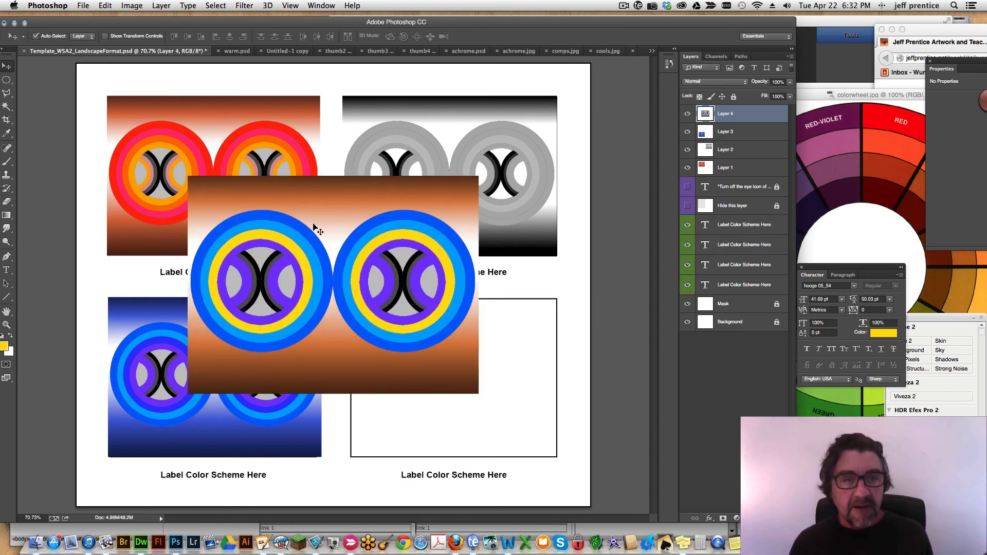
Move the pasted complementary design to the lower-right frame and scale it to about 73% to cover that frame.
drag(316, 230, 389, 292)
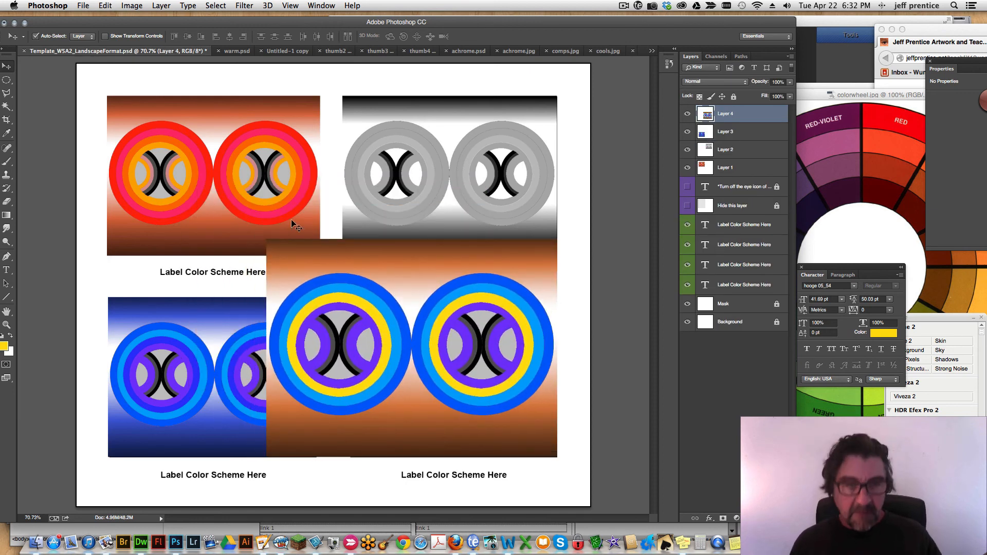
key(super+t)
drag(266, 237, 341, 300)
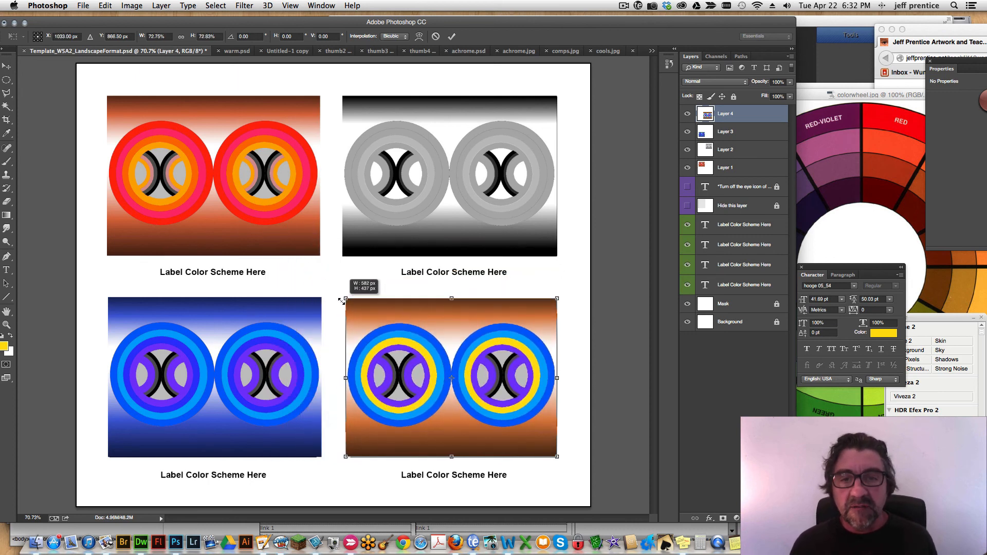
key(Return)
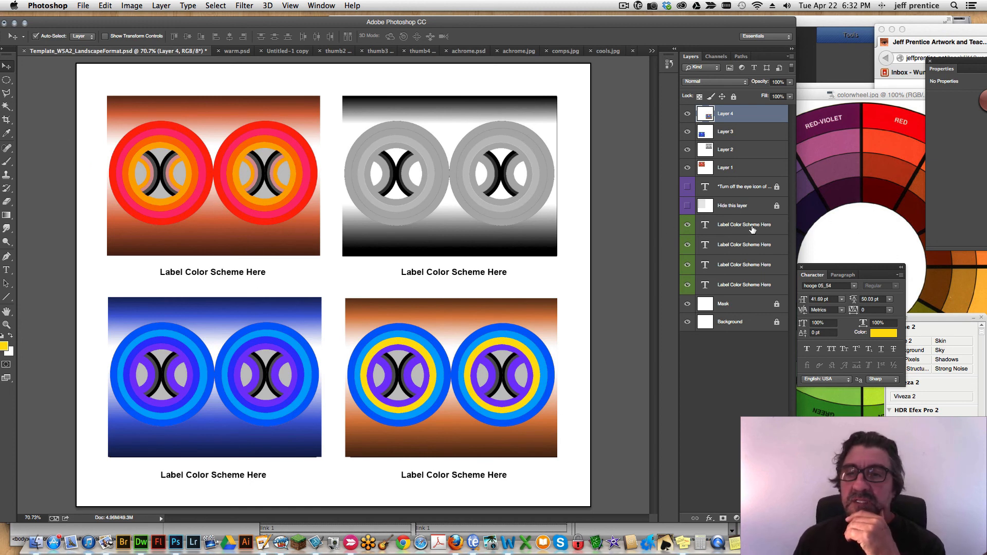
Replace the label text under the red design in the upper-left frame with "Warms".
click(742, 284)
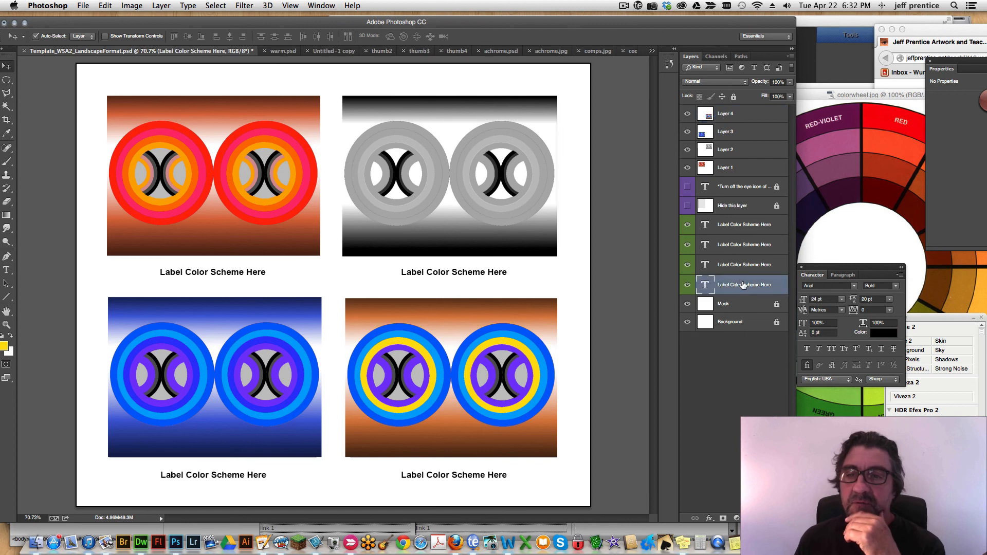
click(255, 273)
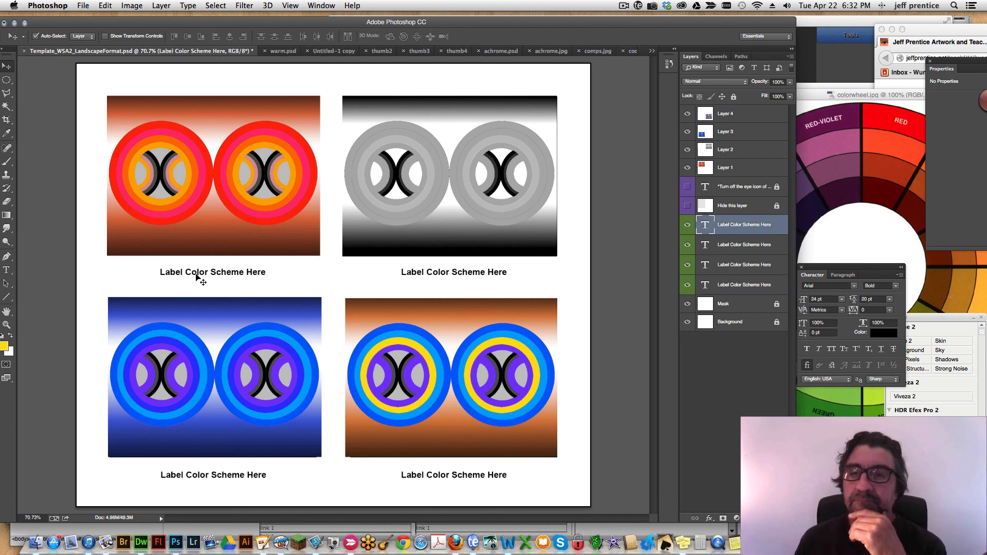
click(9, 273)
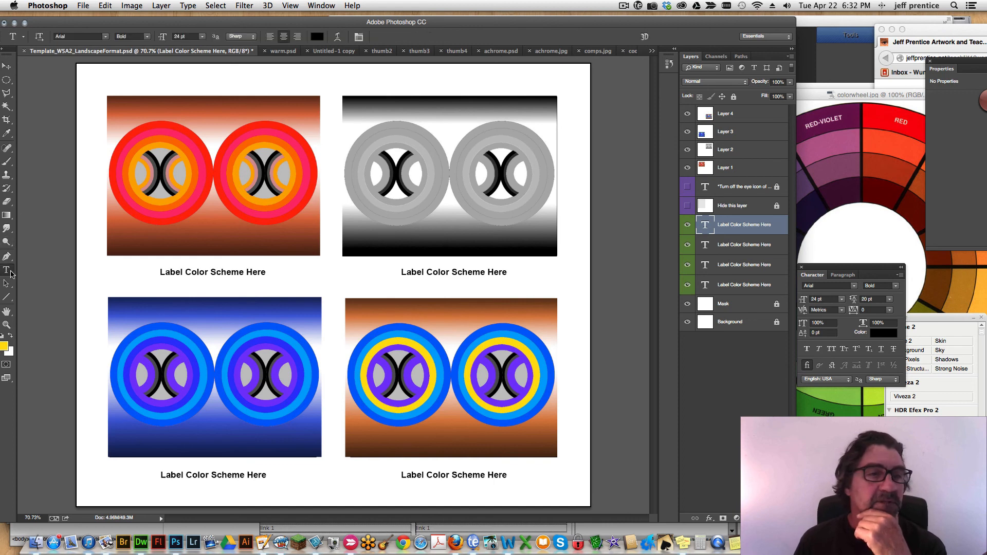
click(227, 273)
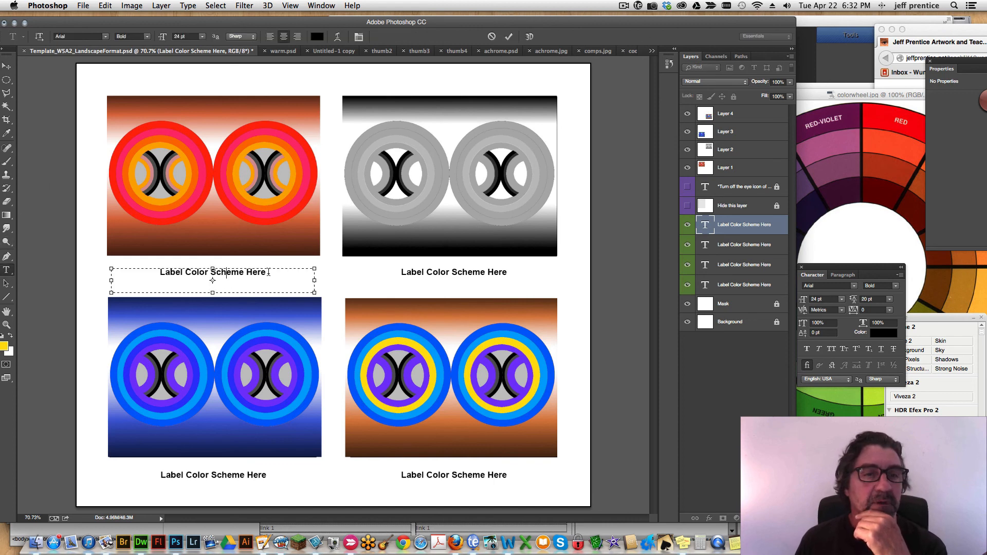
drag(269, 273, 145, 274)
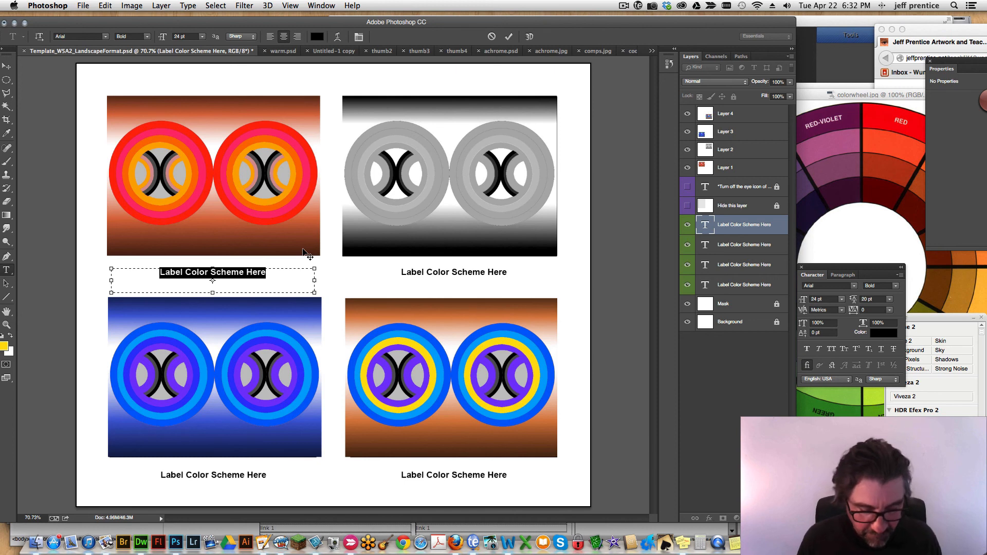
text(Warms)
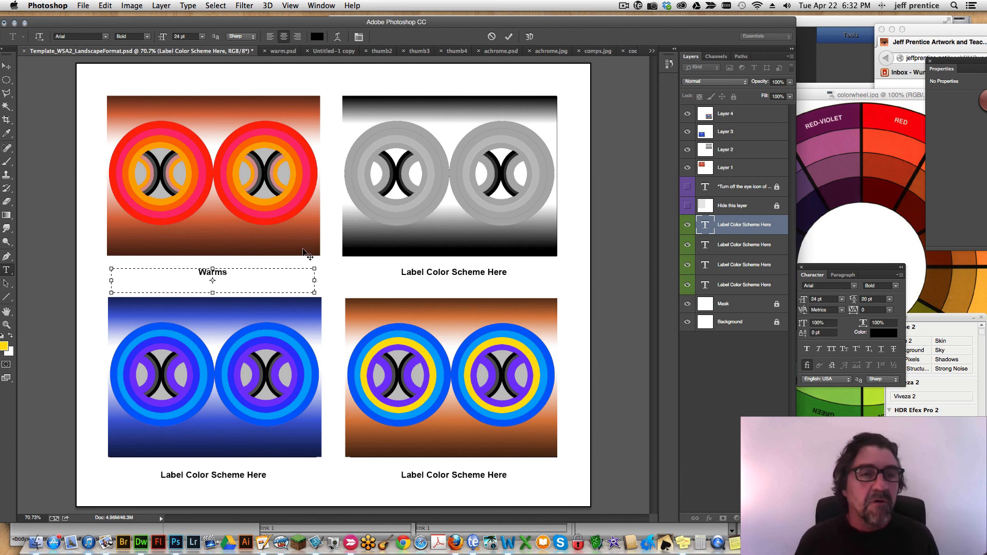
click(6, 66)
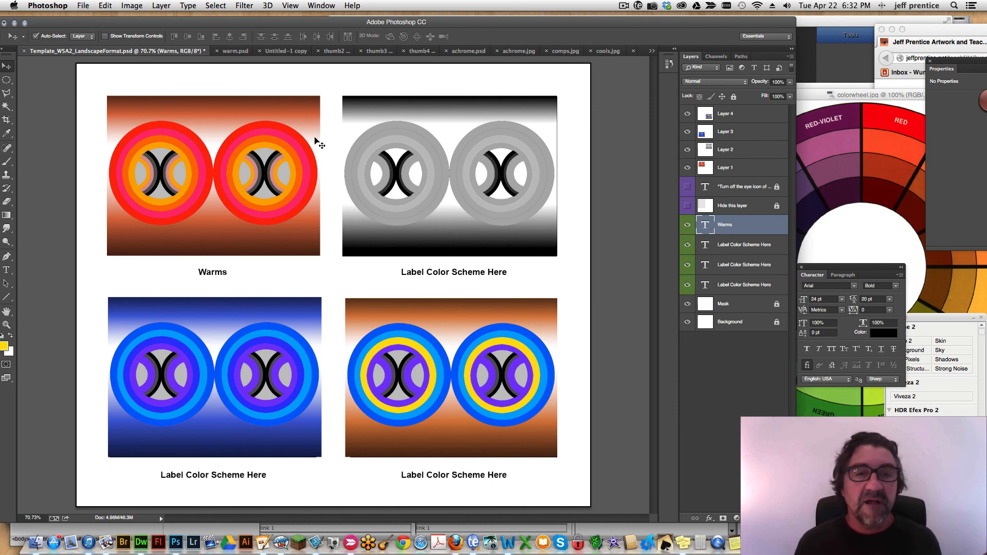
Replace the label text under the gray design in the upper-right frame with "Achromatic".
click(436, 273)
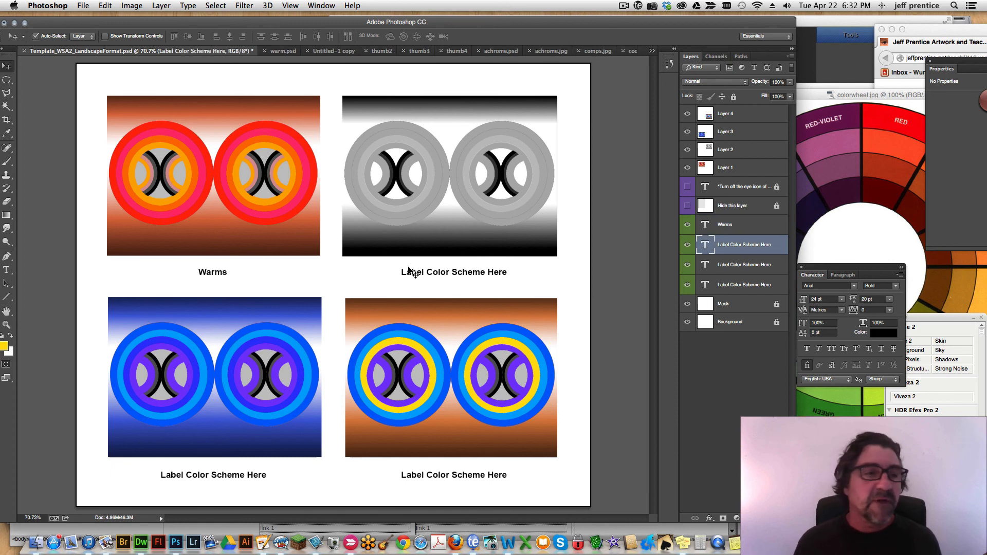
click(6, 269)
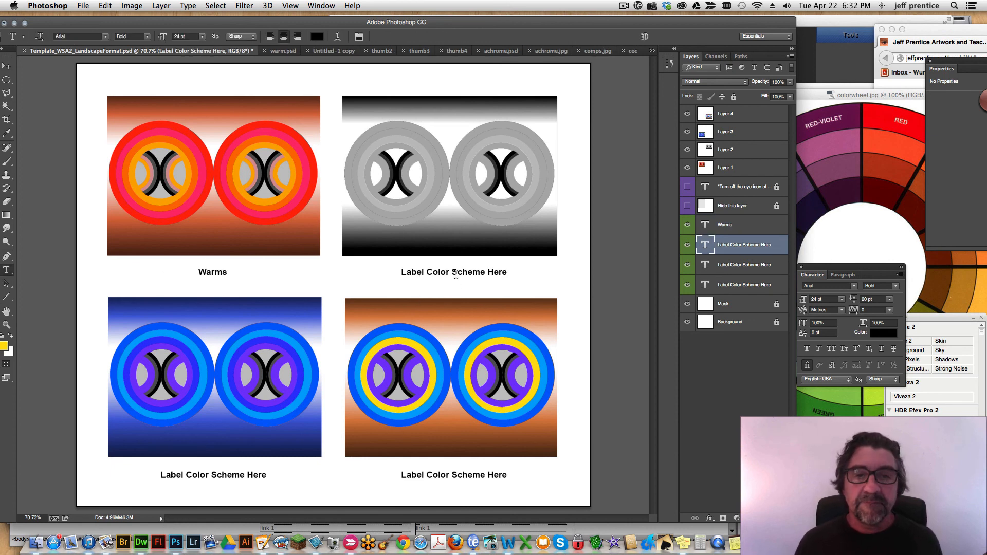
click(455, 273)
key(super+a)
key(BackSpace)
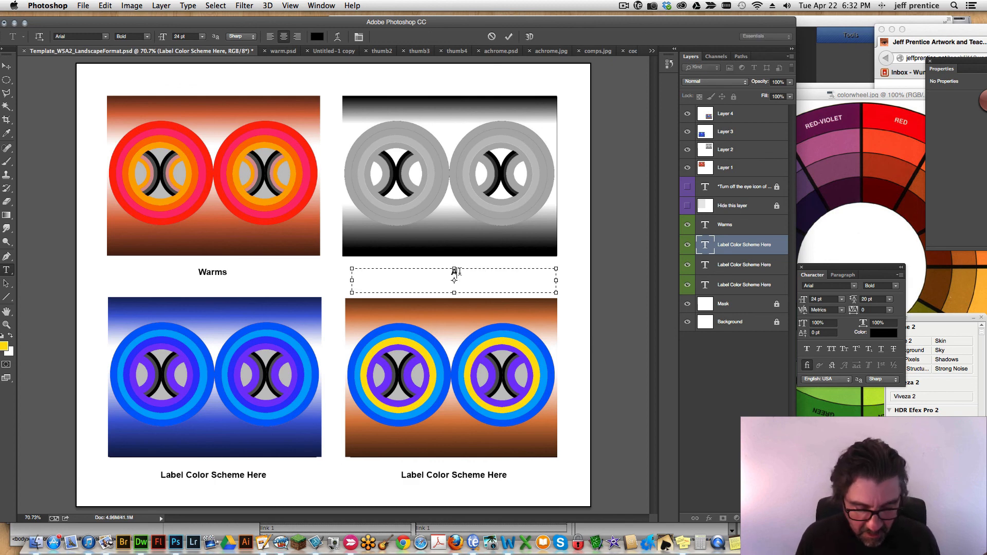
text(Achromatic)
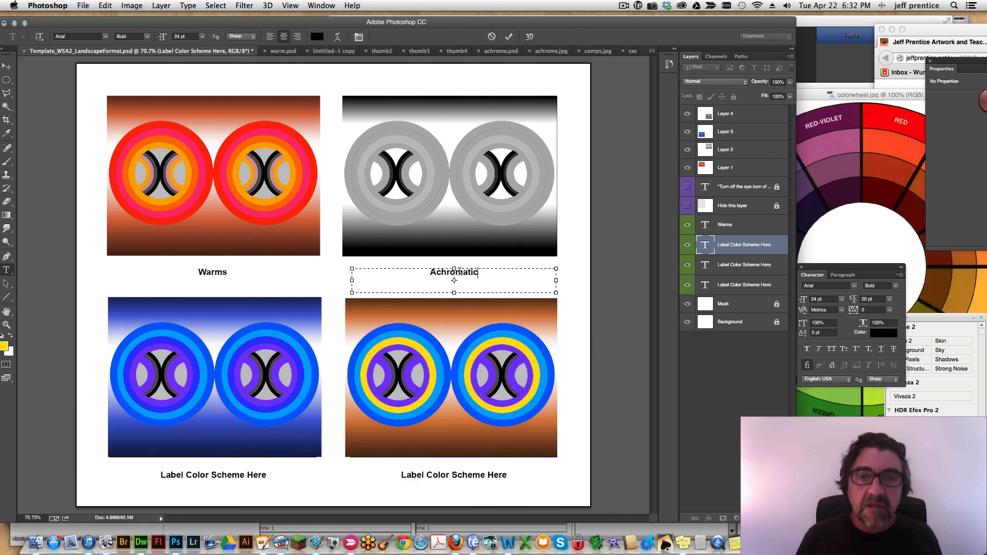
click(7, 66)
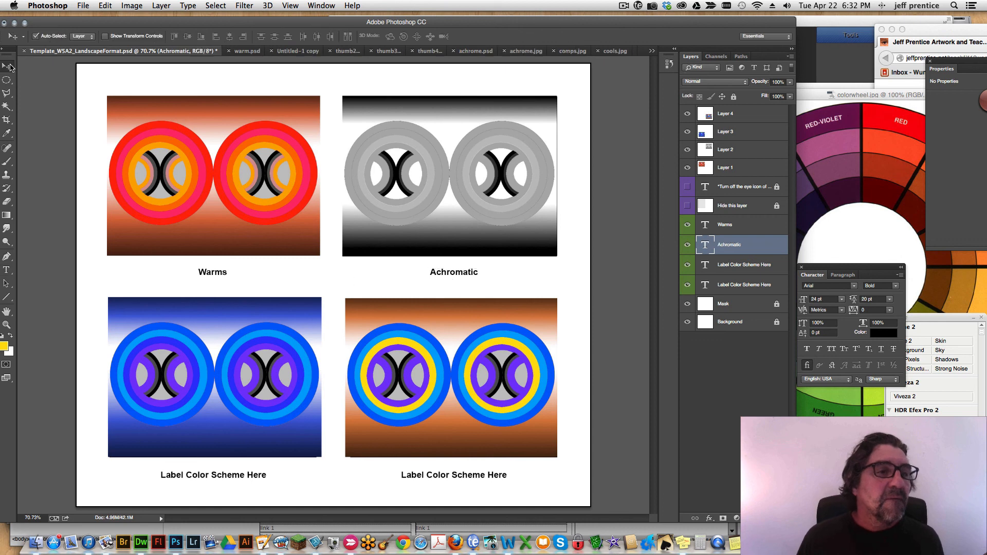
Replace the label text under the blue design in the lower-left frame with "Cools".
click(6, 270)
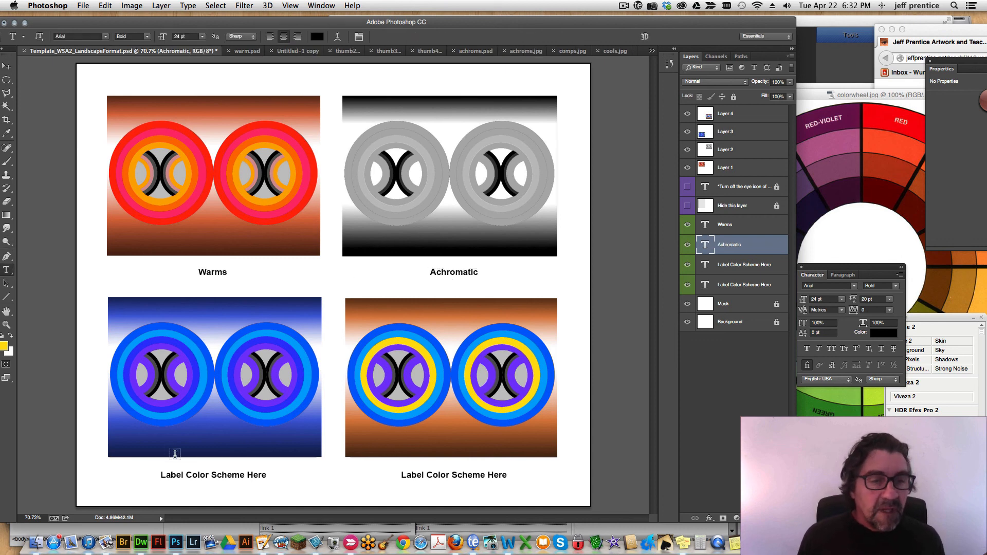
click(213, 474)
key(super+a)
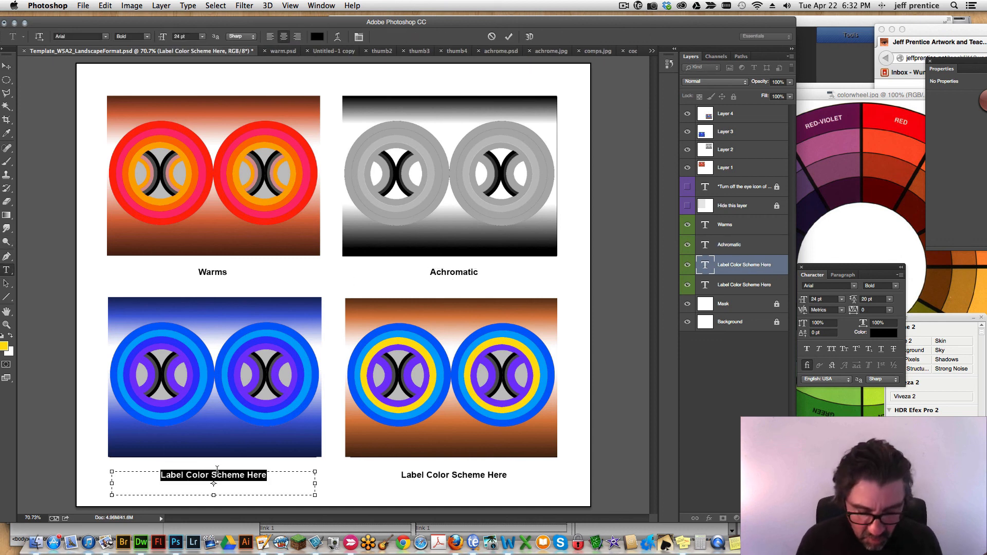
text(Cools)
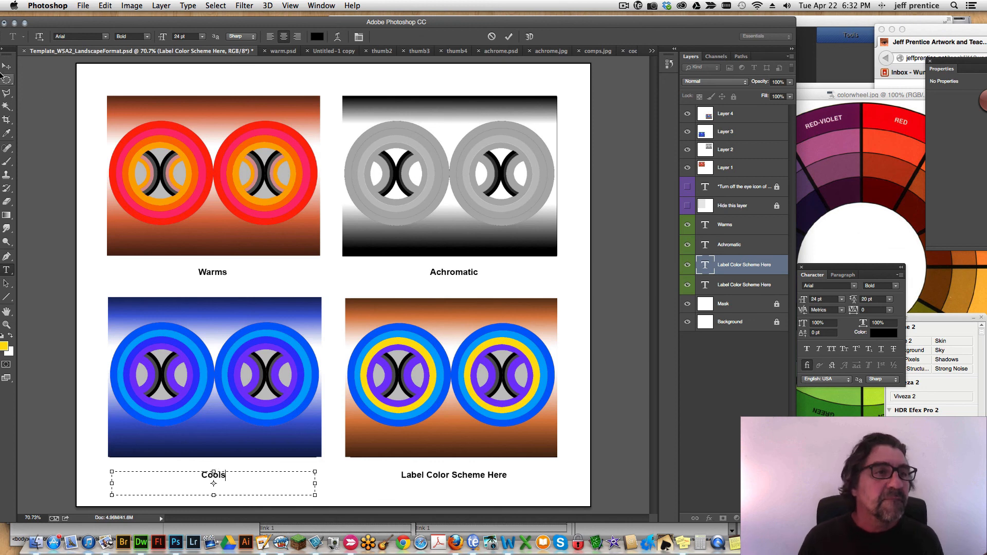
click(7, 65)
Replace the label text under the blue and yellow design in the lower-right frame with "Complements".
click(7, 269)
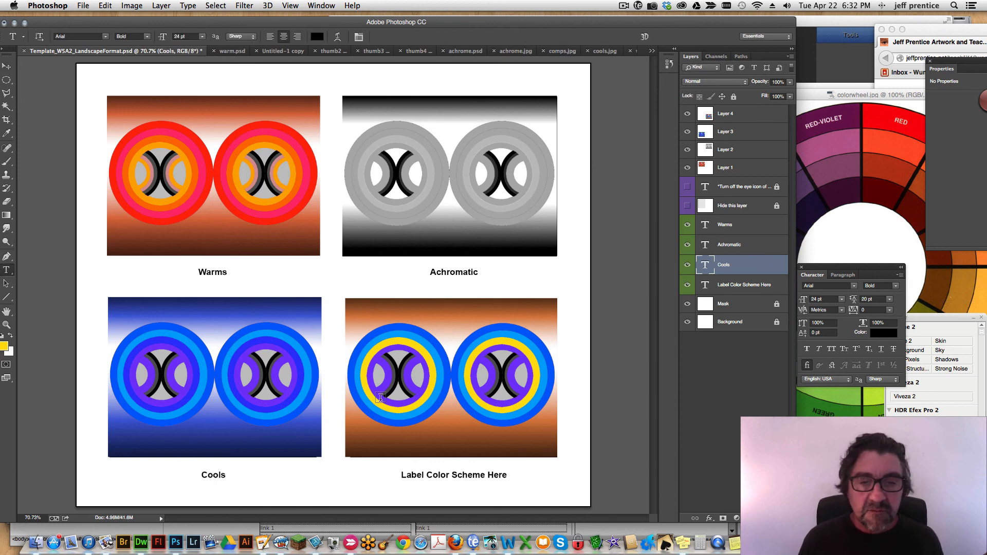
click(457, 475)
key(super+a)
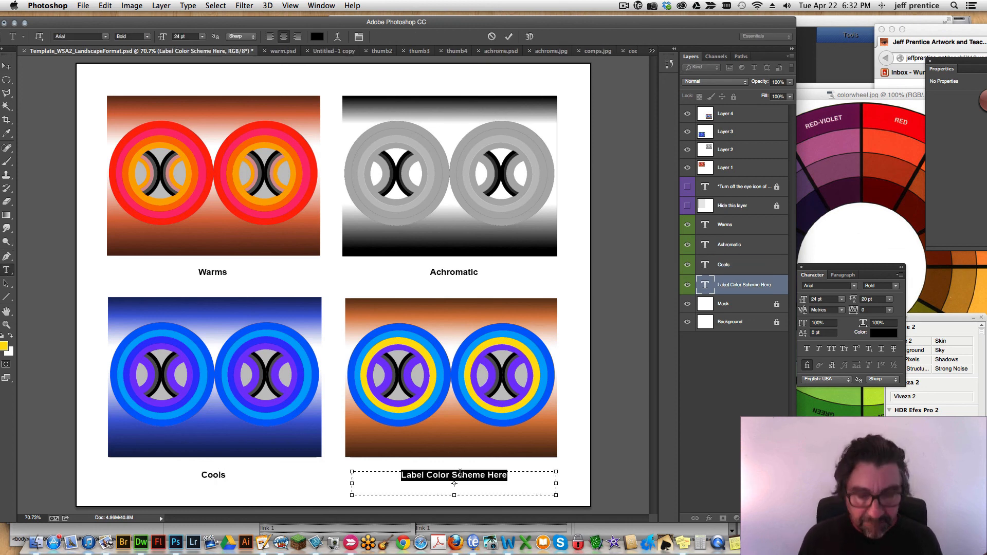
text(Complements)
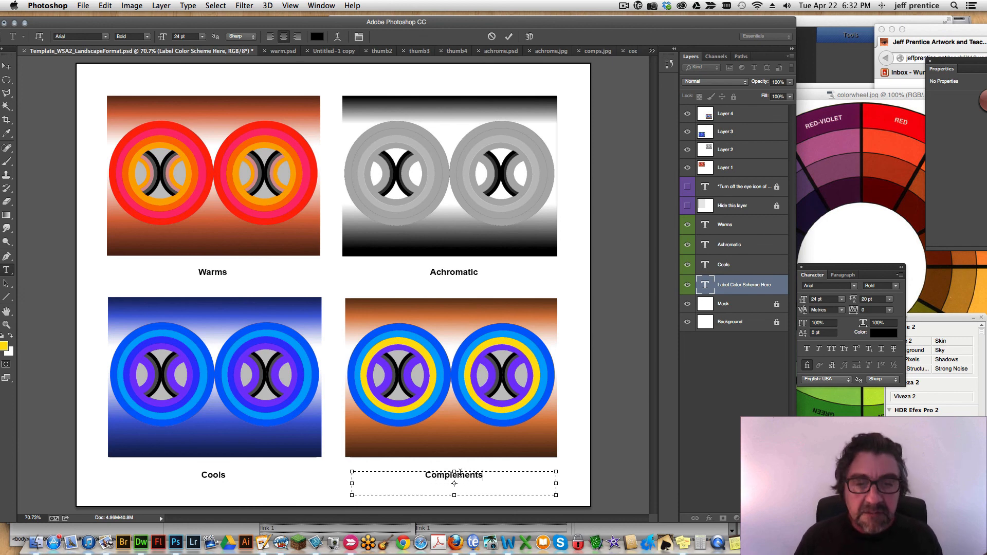
click(8, 65)
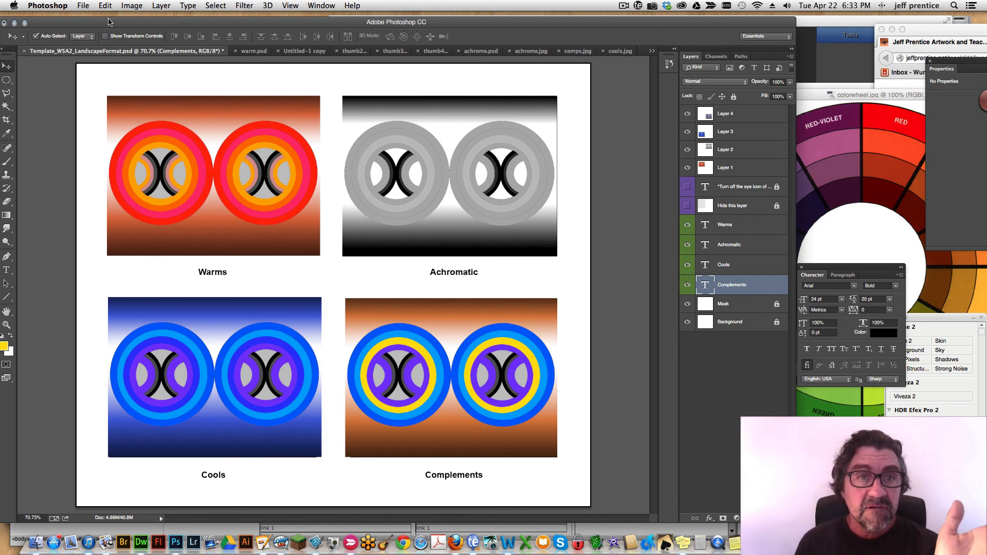
click(82, 5)
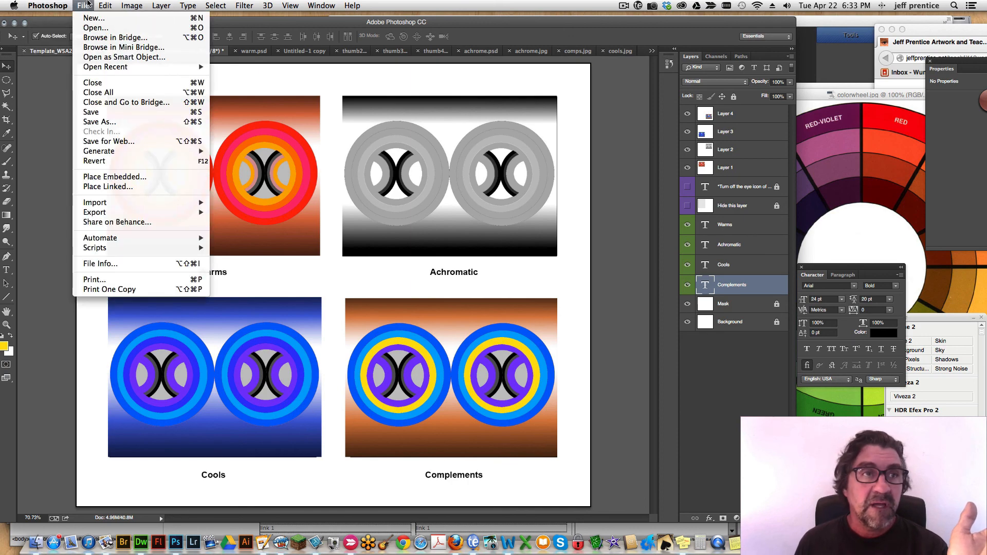
click(81, 4)
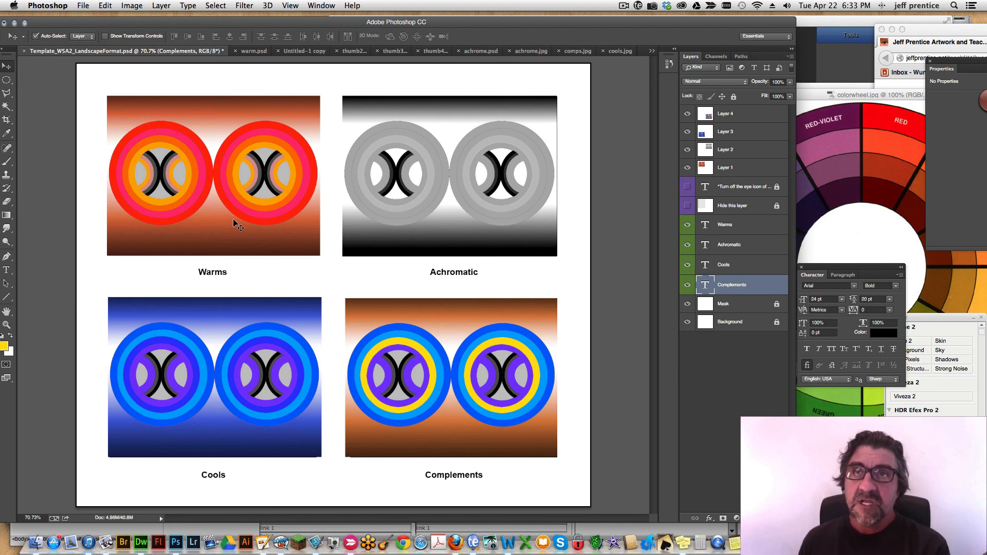
In warm.psd, apply Hue/Saturation to the Background layer with saturation -100 and a reduced lightness.
click(254, 51)
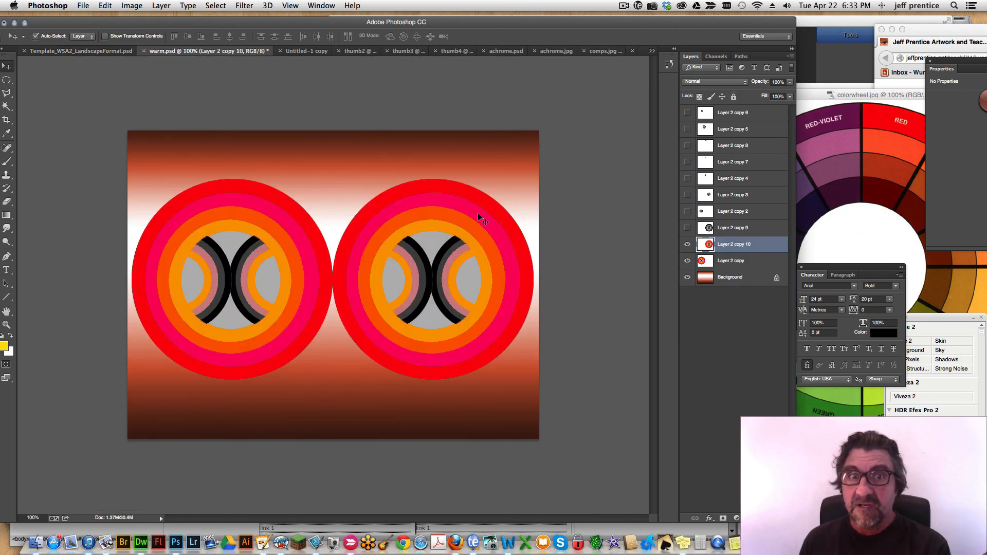
click(726, 279)
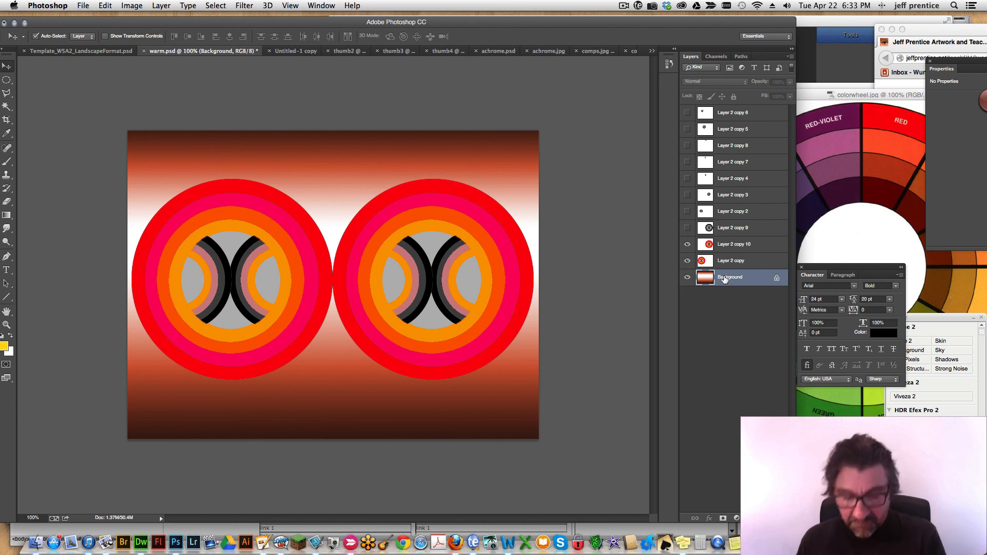
key(super+u)
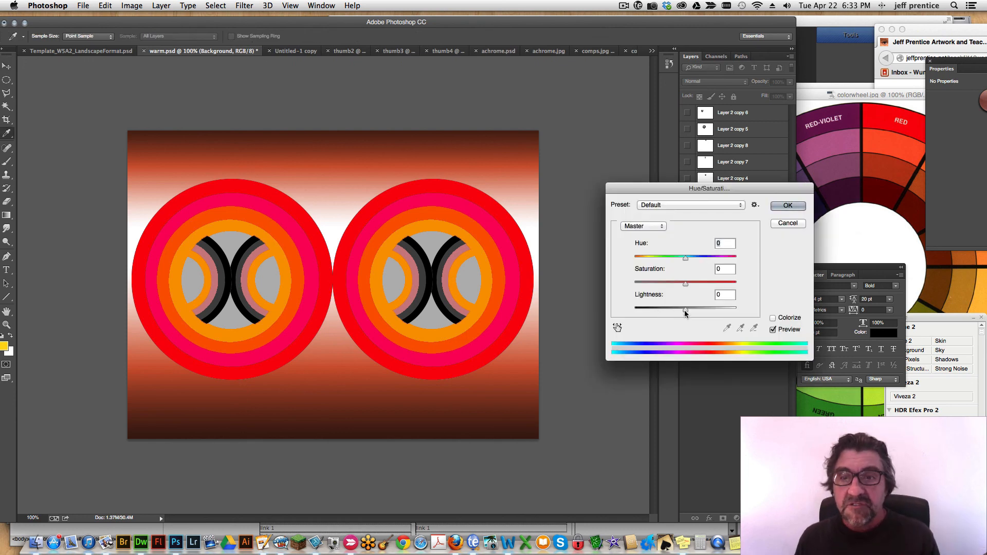
drag(688, 284, 606, 283)
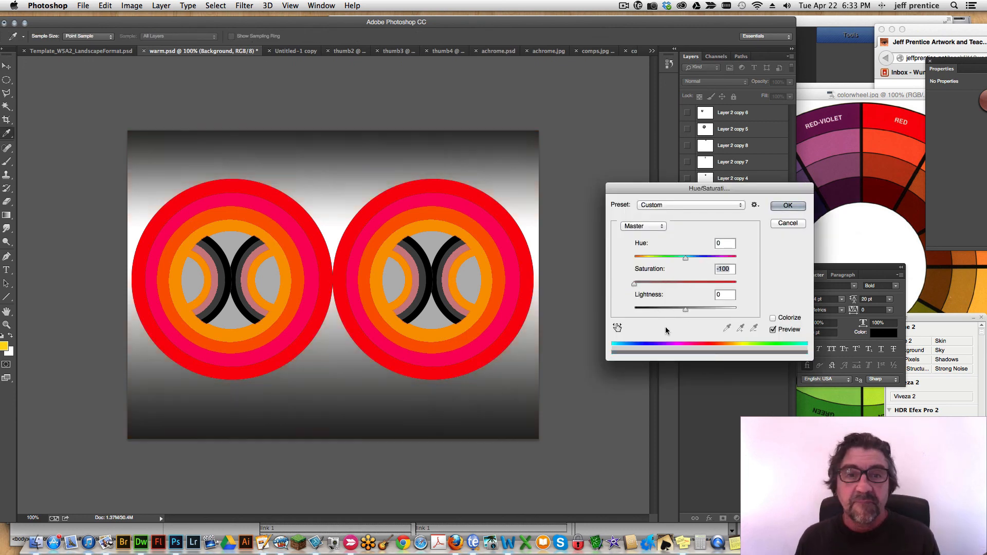
drag(684, 310, 671, 310)
click(780, 207)
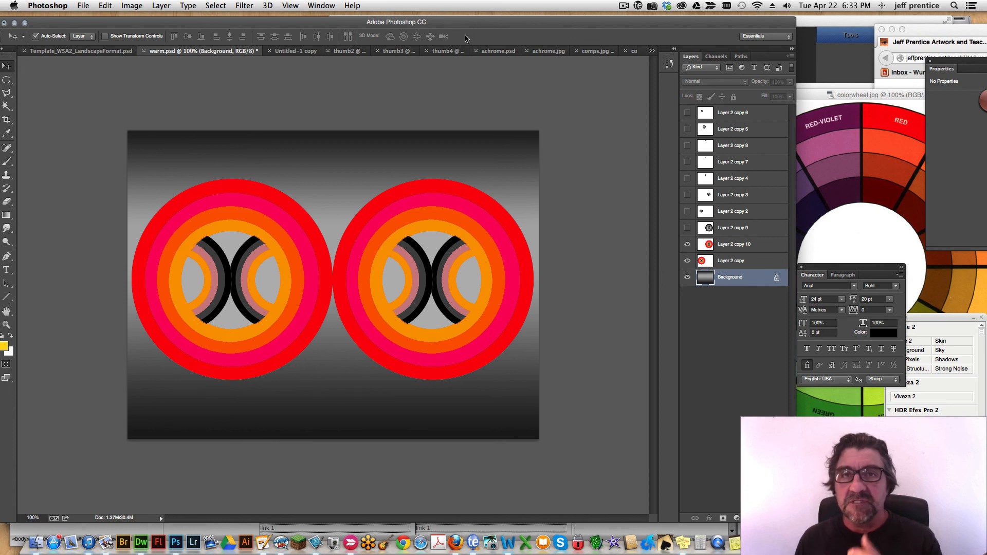
click(623, 7)
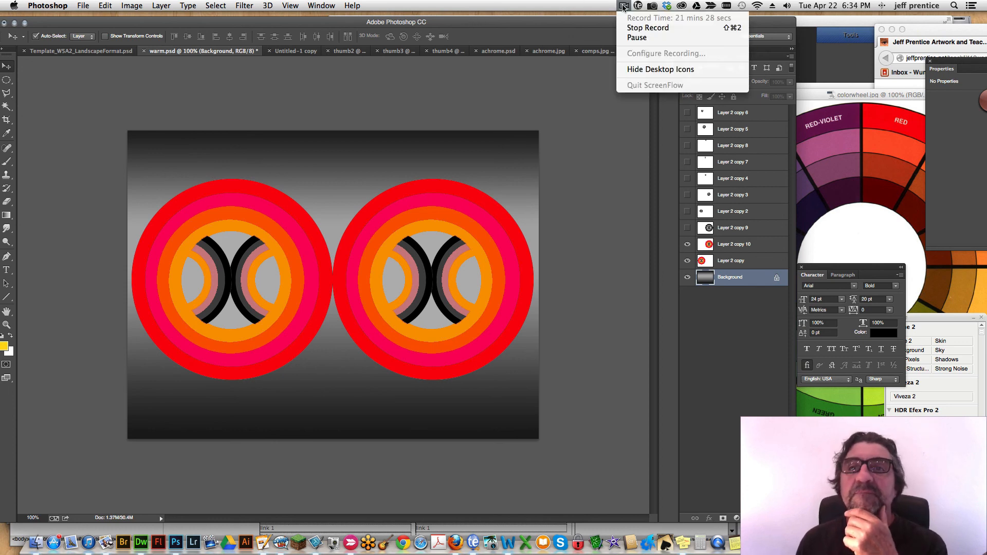